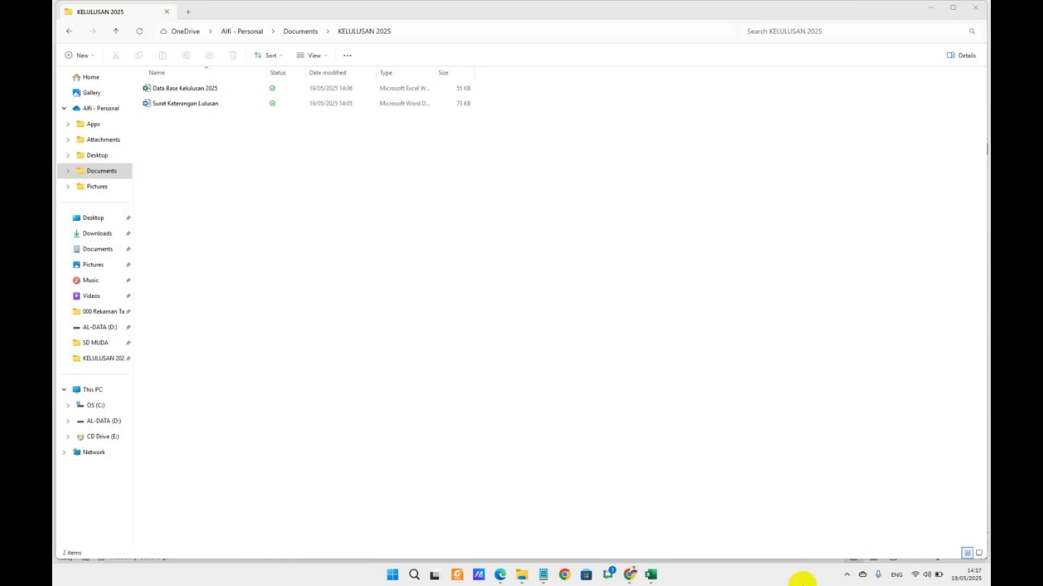
# - Look over the student data columns in the Data Base Kelulusan 2025 workbook, ending back in the KELULUSAN 2025 folder
pyautogui.moveTo(651, 574)
pyautogui.click(641, 543)
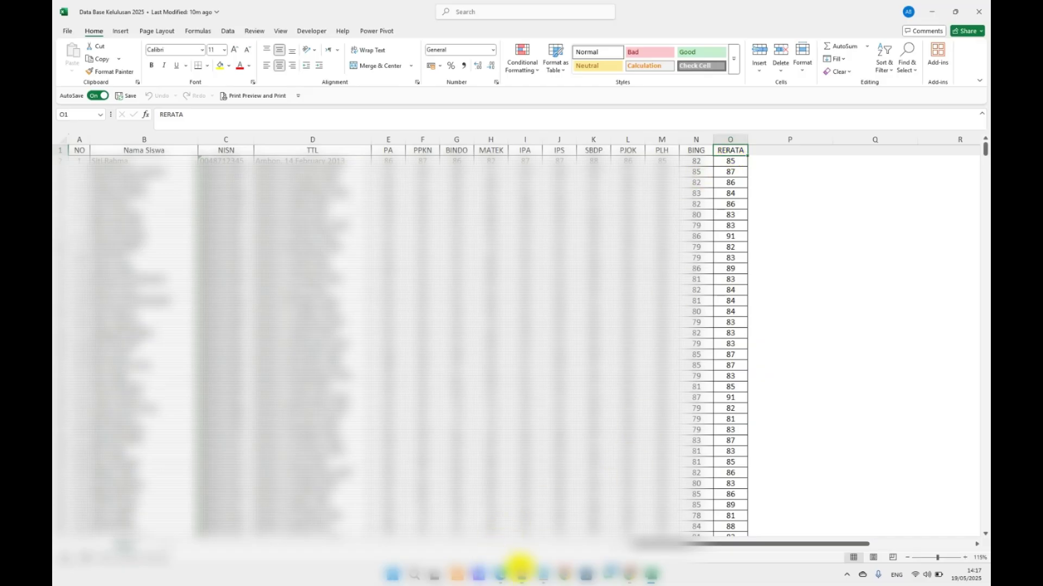
pyautogui.click(522, 571)
# - Open the Surat Keterangan Lulusan document, review its letterhead, student fields, grade placeholders and signature block, and close it
pyautogui.click(185, 107)
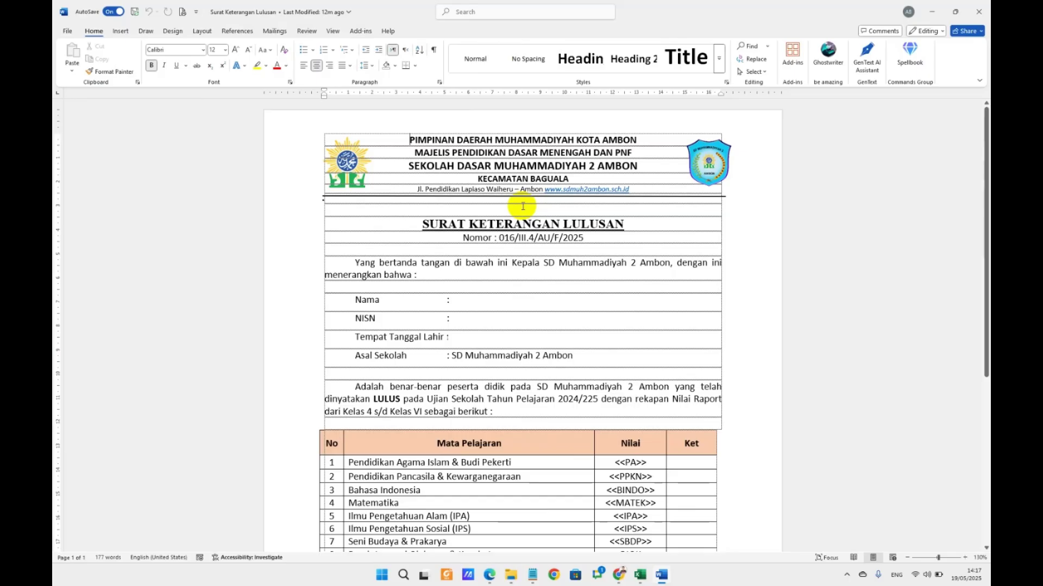
pyautogui.scroll(-4, 543, 375)
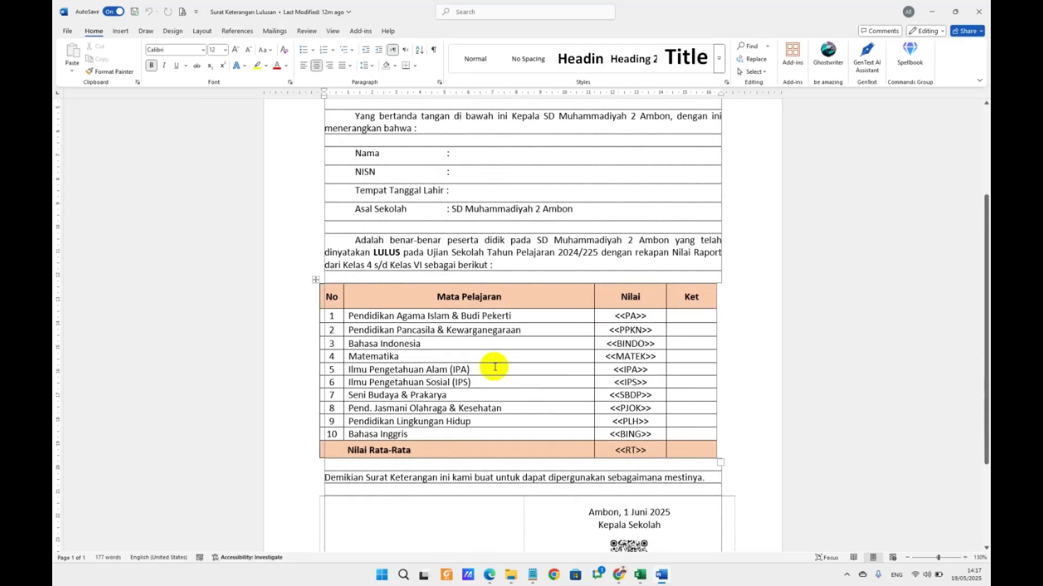
pyautogui.scroll(2, 471, 341)
pyautogui.scroll(2, 471, 340)
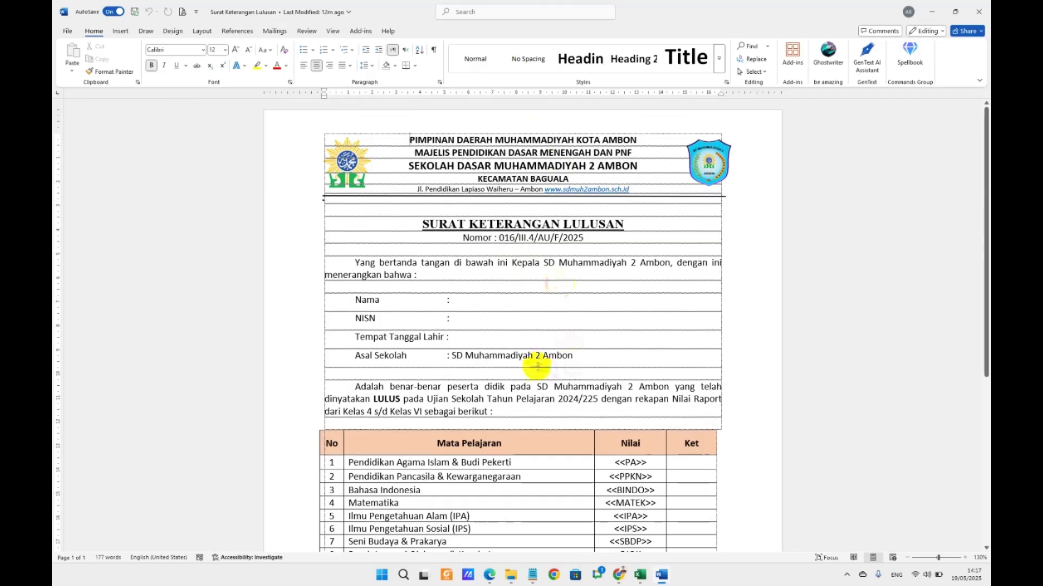
pyautogui.scroll(-3, 537, 366)
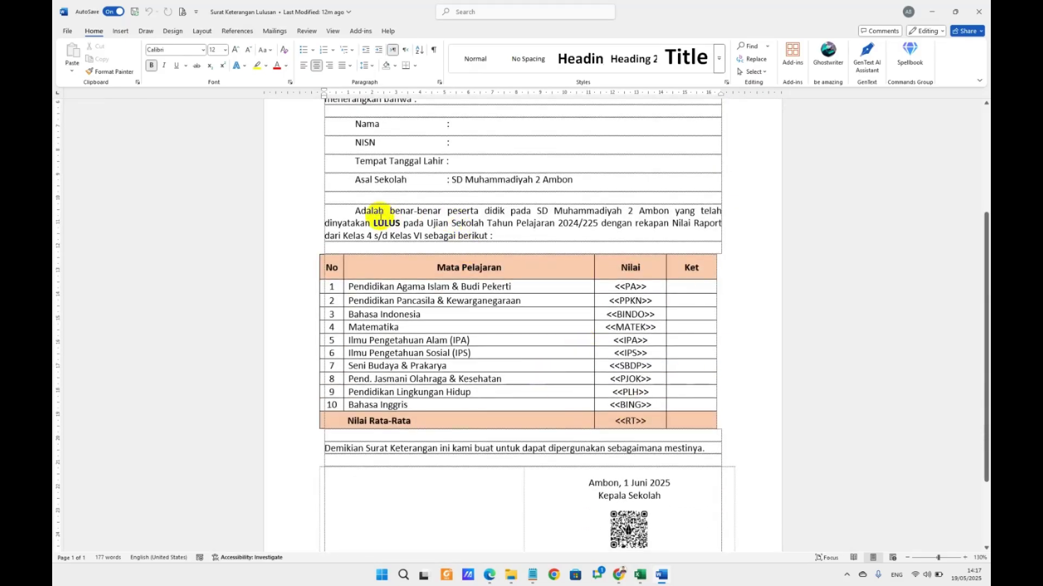
pyautogui.scroll(-2, 374, 214)
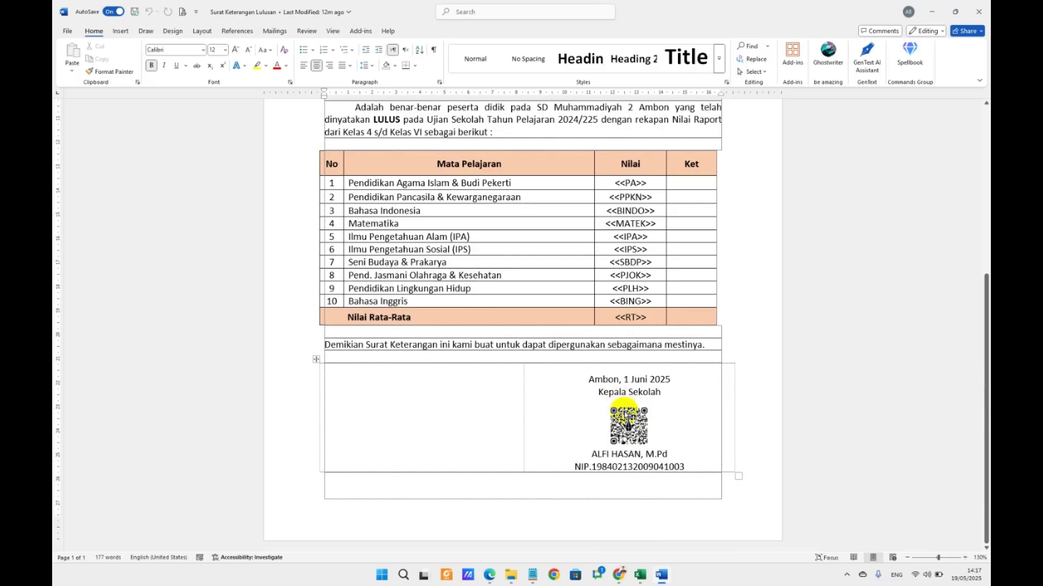
pyautogui.scroll(6, 633, 330)
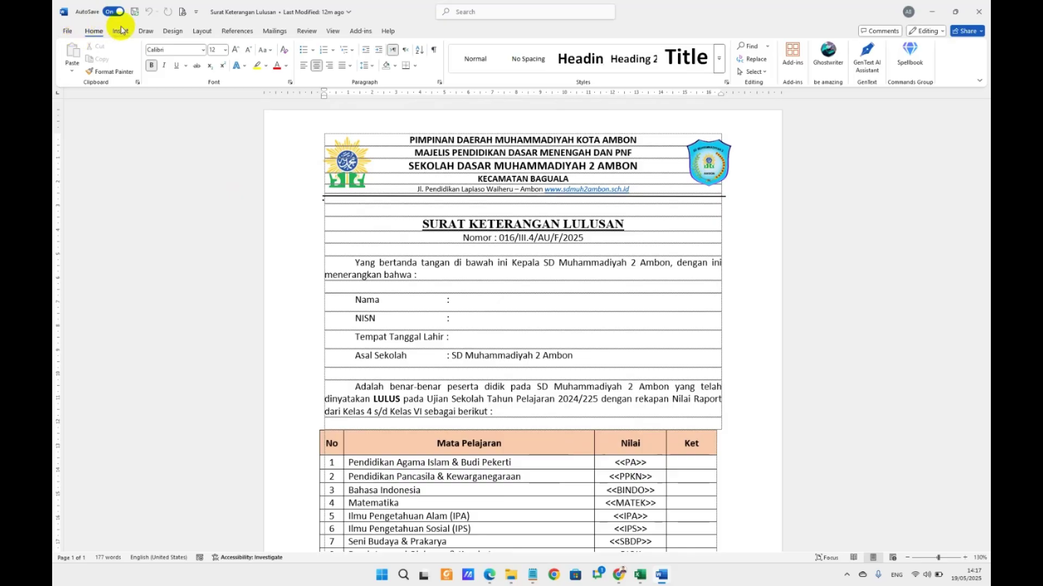
pyautogui.click(979, 12)
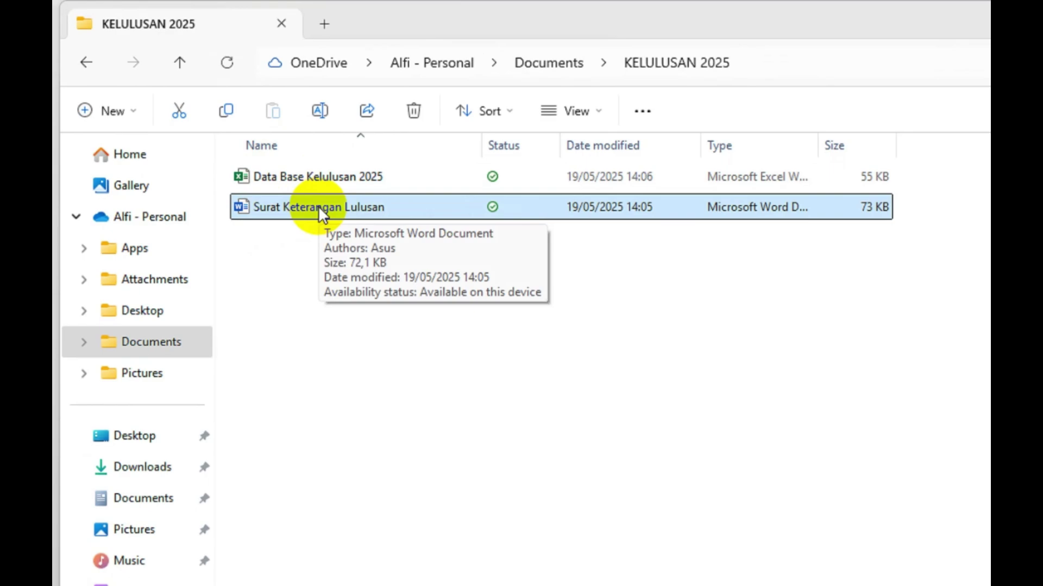
pyautogui.click(424, 350)
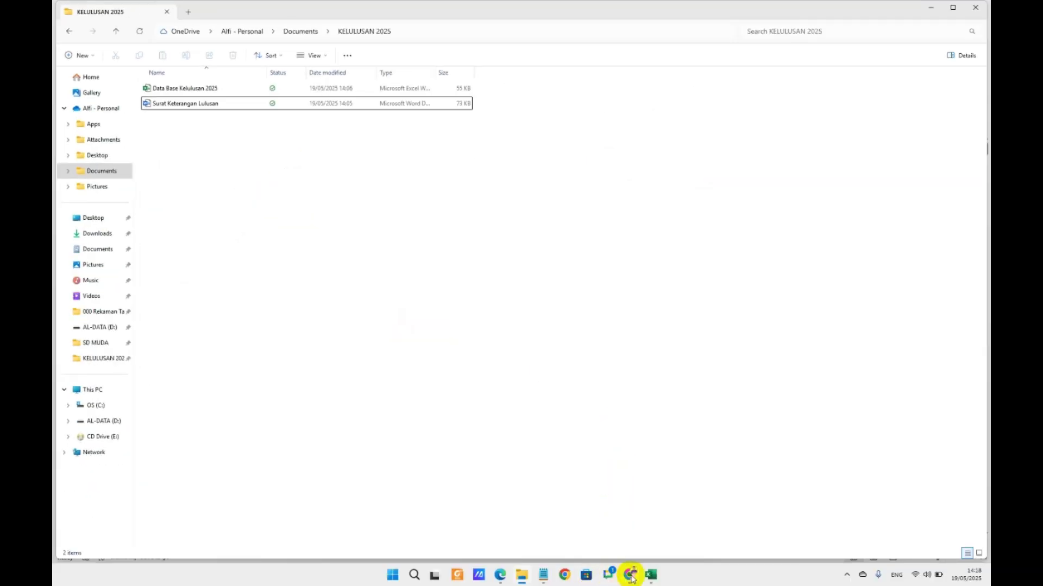
# - Switch to Chrome, search the web for "drive" and open Google Drive
pyautogui.click(630, 575)
pyautogui.click(213, 32)
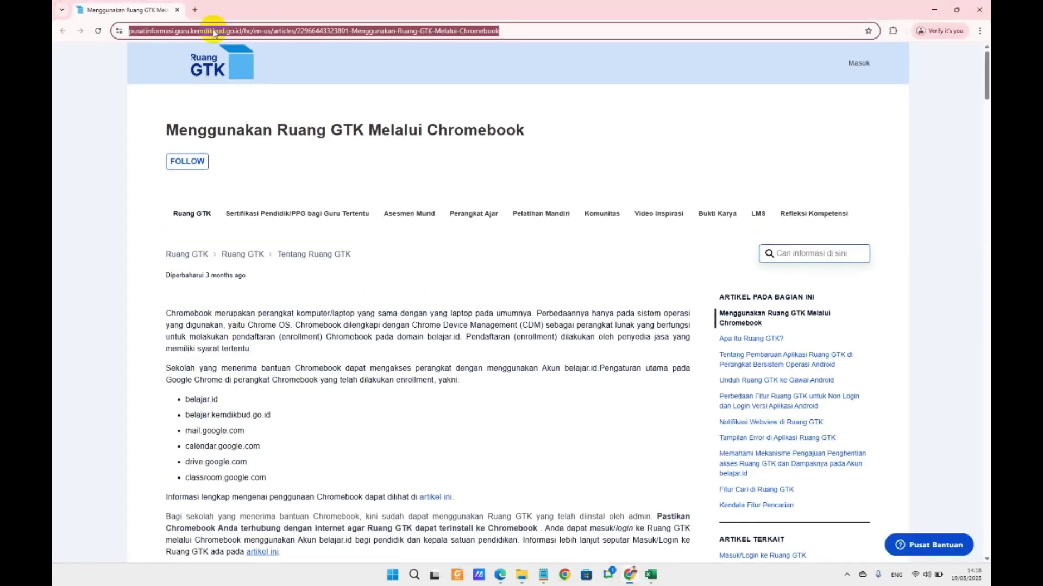
pyautogui.write('dr')
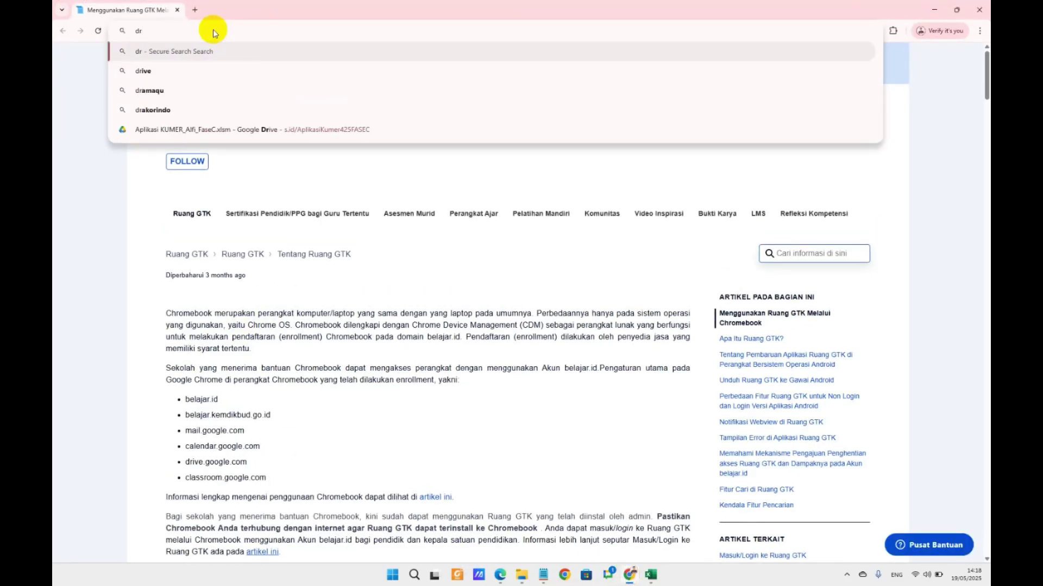
pyautogui.click(168, 72)
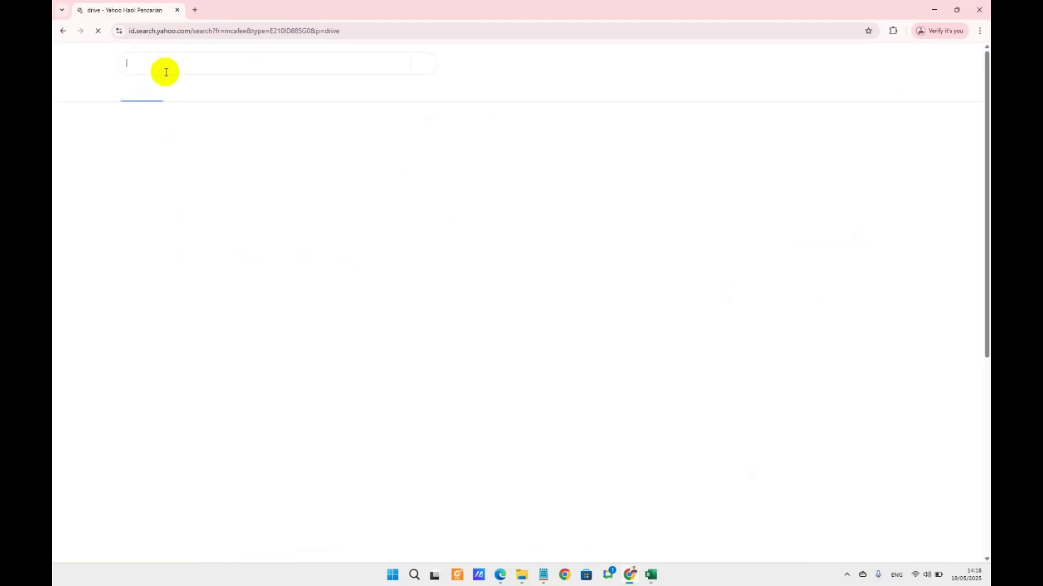
pyautogui.click(170, 144)
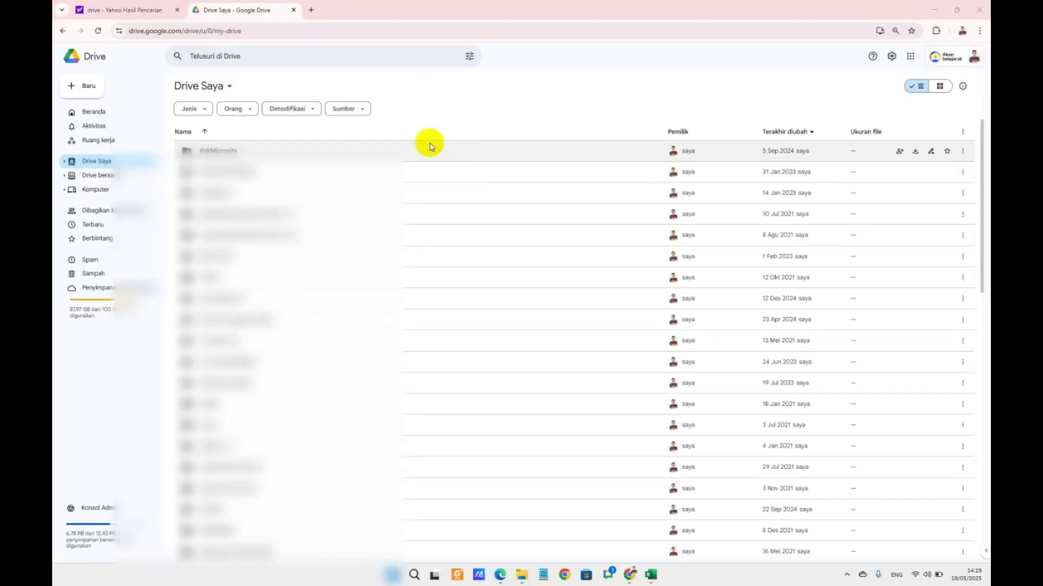
# - Create a folder named "SKL 2025" in Drive Saya and open it
pyautogui.click(81, 85)
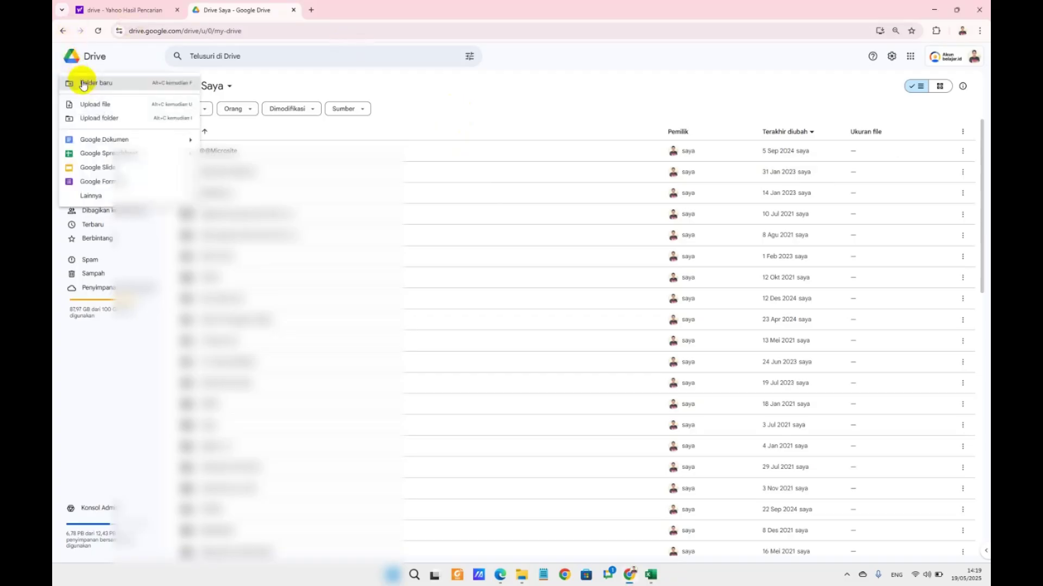
pyautogui.click(102, 84)
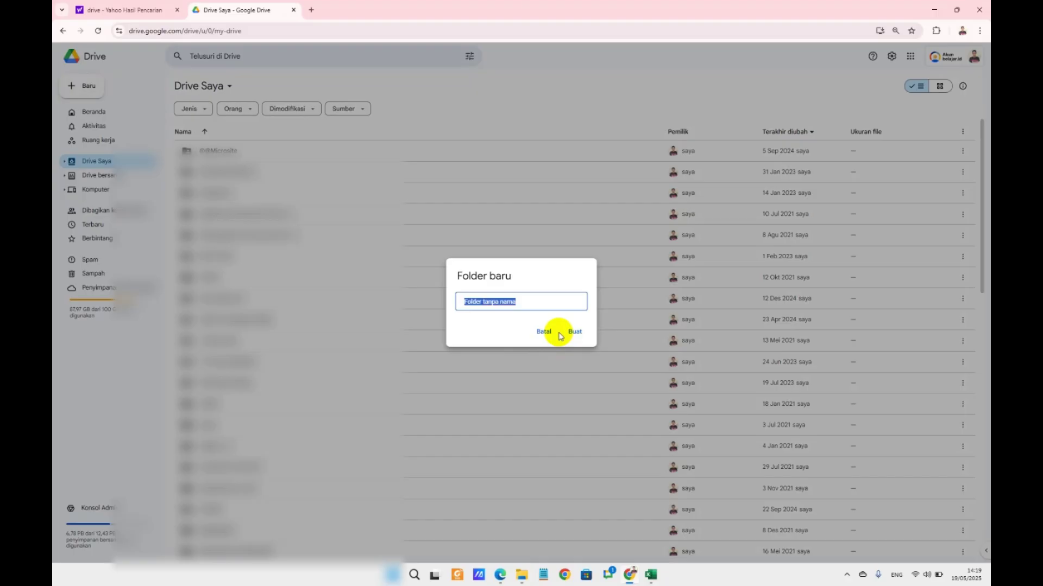
pyautogui.write('KL 2025')
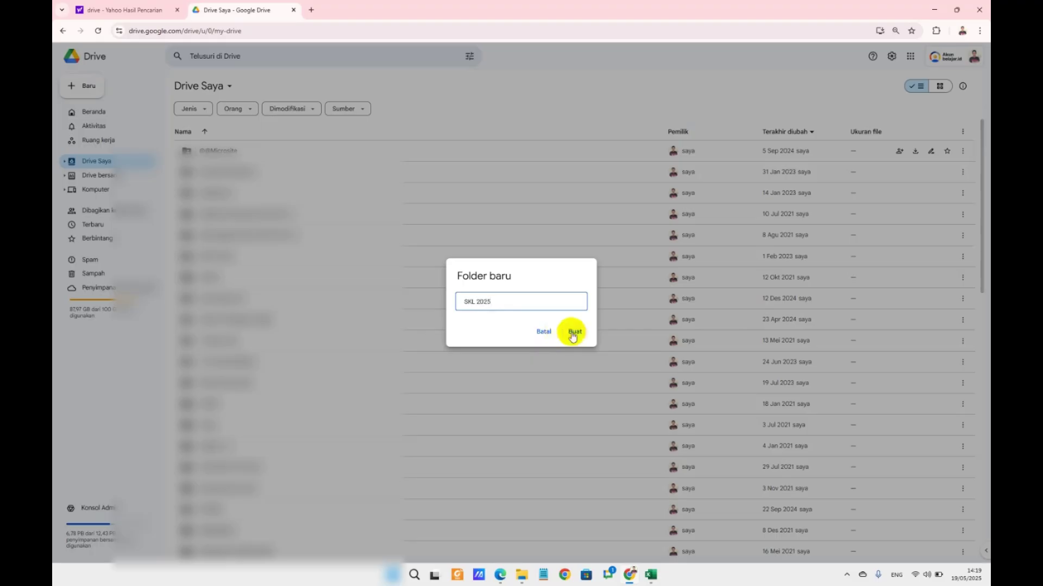
pyautogui.click(572, 332)
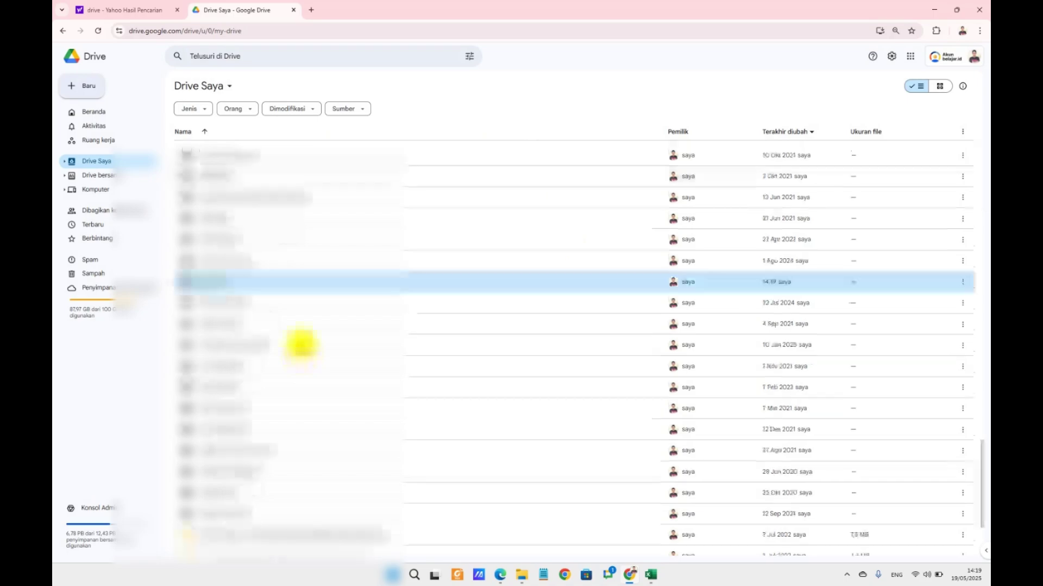
pyautogui.doubleClick(217, 147)
pyautogui.hotkey('ctrl', '+')
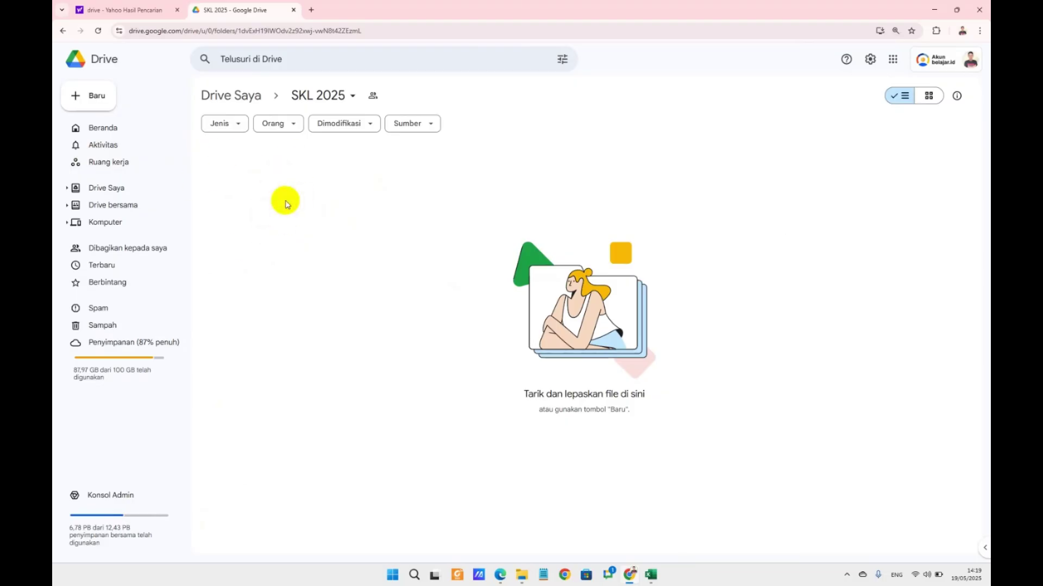
# - Upload the Data Base Kelulusan 2025 workbook and the Surat Keterangan Lulusan document to the SKL 2025 folder
pyautogui.click(90, 98)
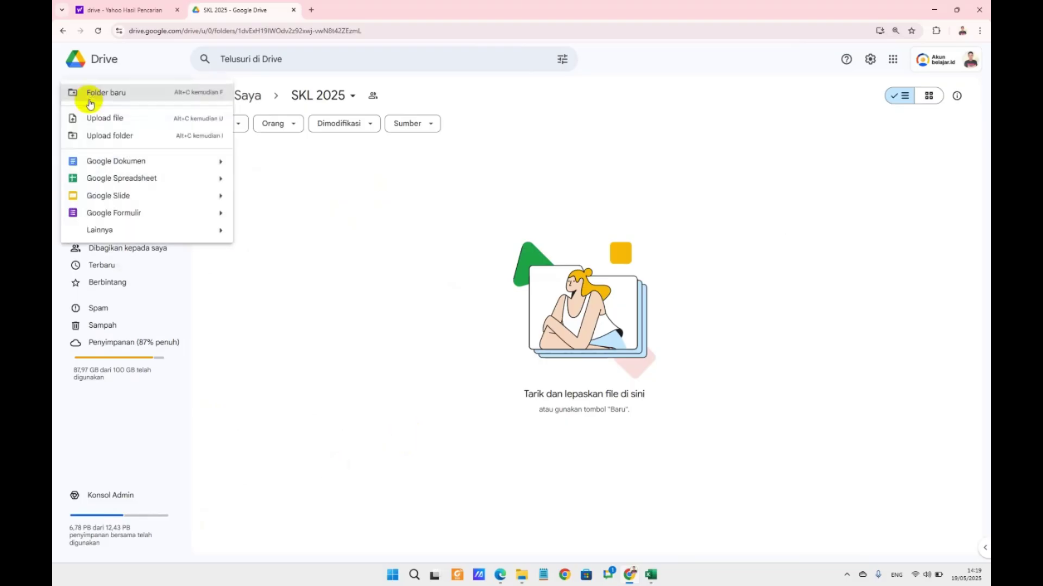
pyautogui.click(348, 190)
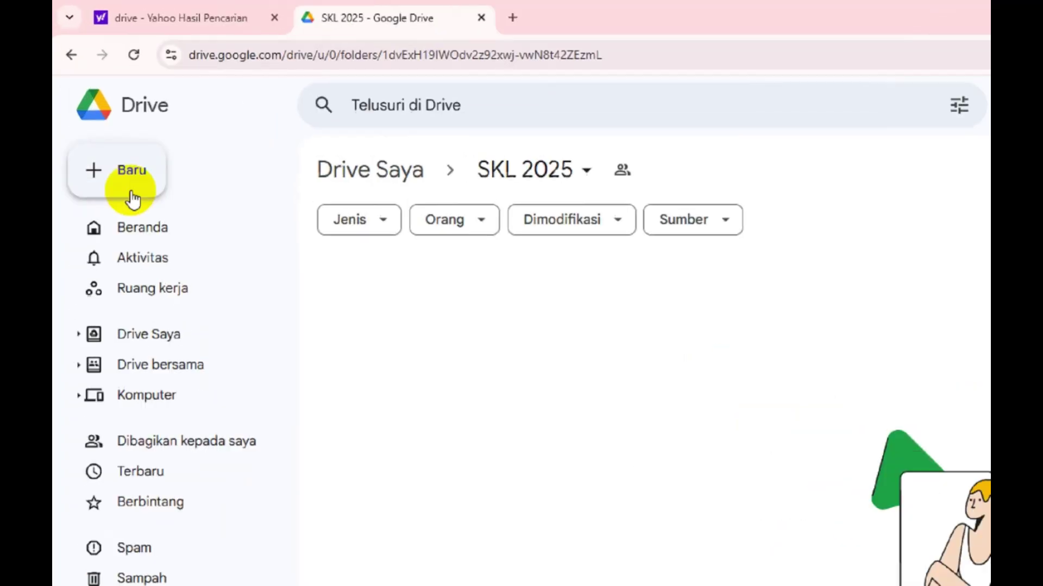
pyautogui.click(122, 199)
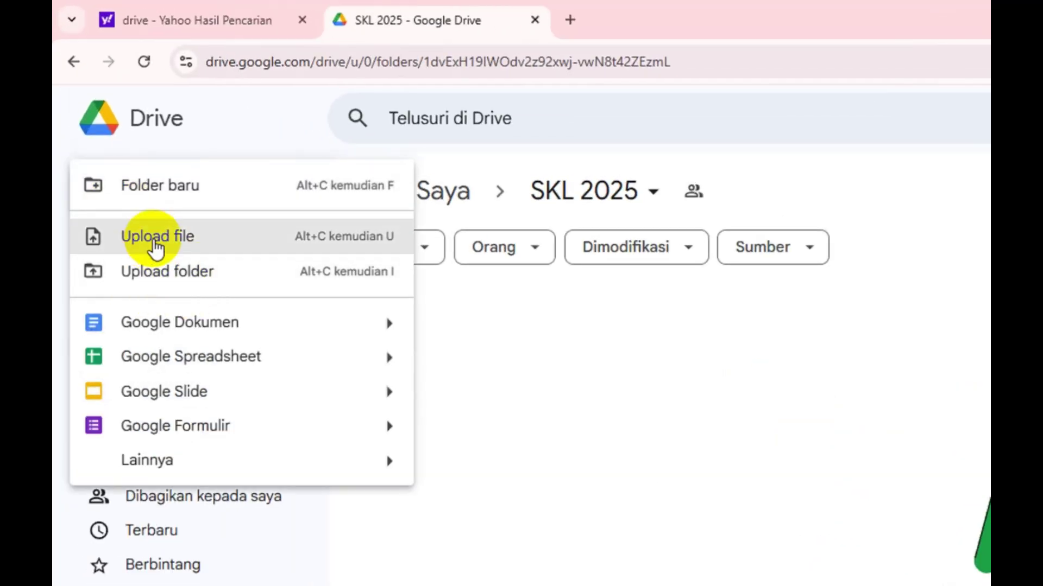
pyautogui.click(154, 241)
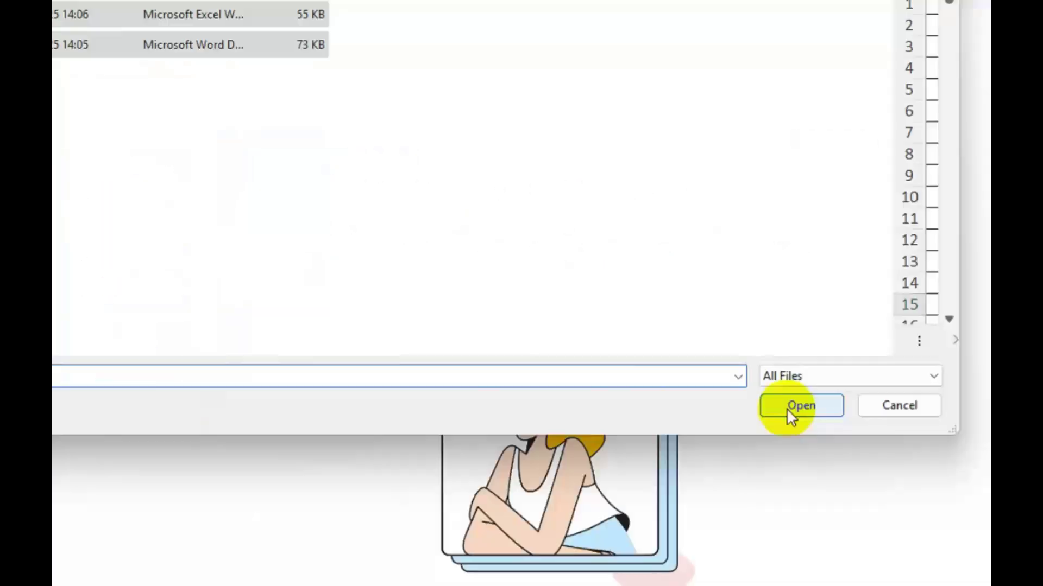
pyautogui.click(788, 409)
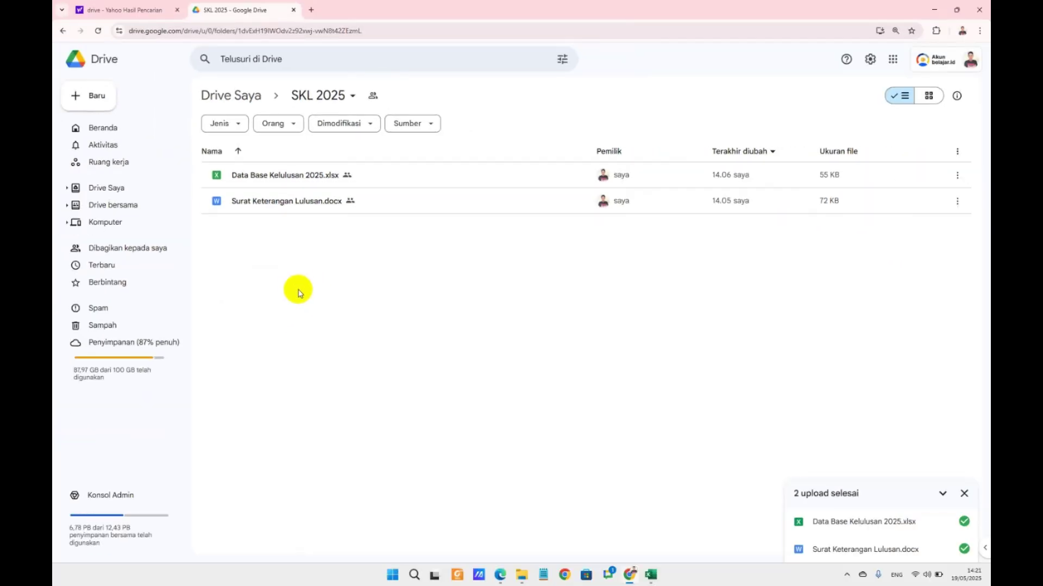
pyautogui.click(245, 202)
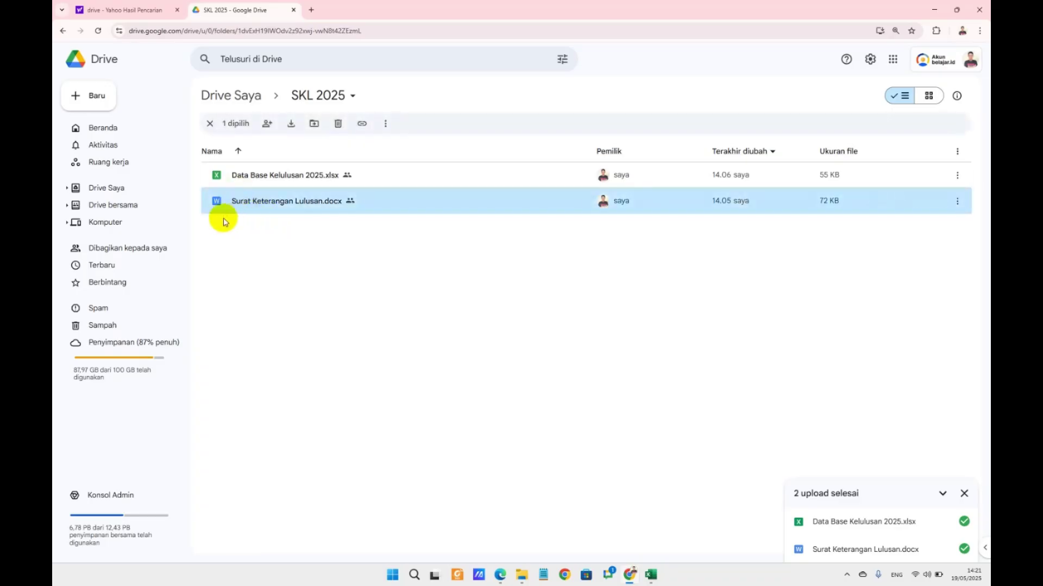
pyautogui.moveTo(228, 204)
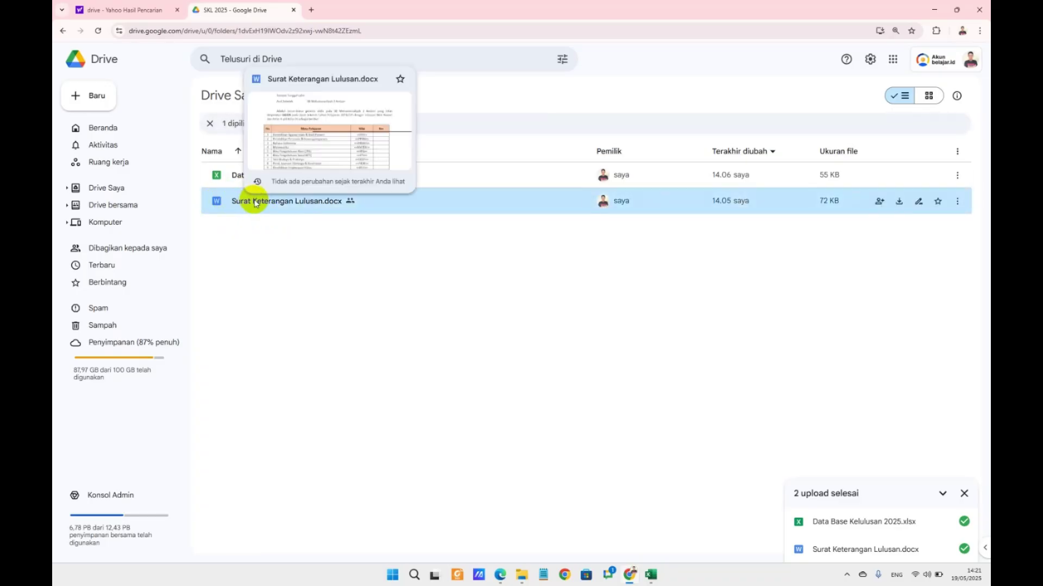
pyautogui.click(263, 244)
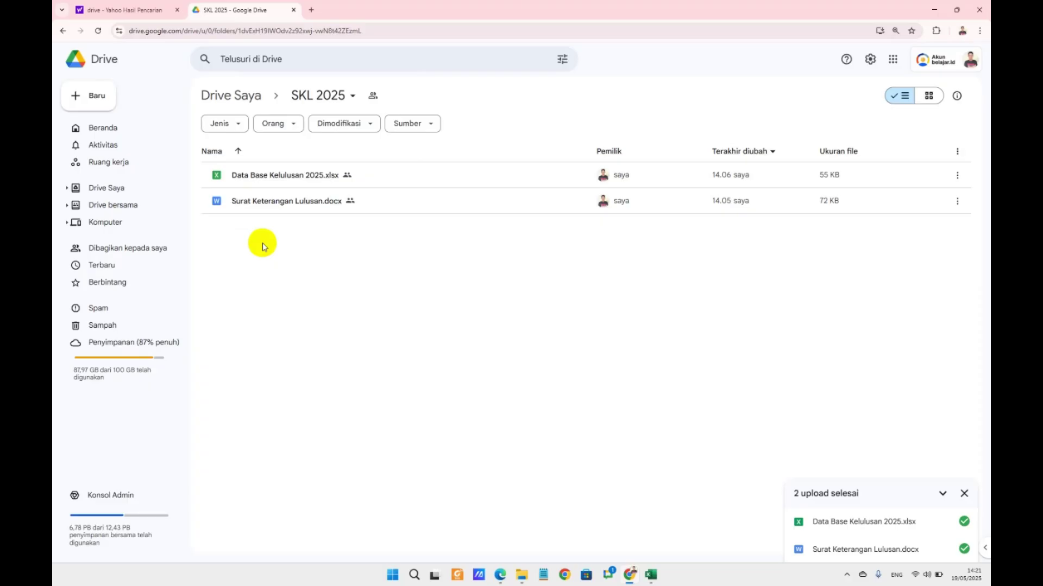
# - Open Surat Keterangan Lulusan.docx and Data Base Kelulusan 2025.xlsx from the SKL 2025 folder in their Google editors
pyautogui.doubleClick(249, 205)
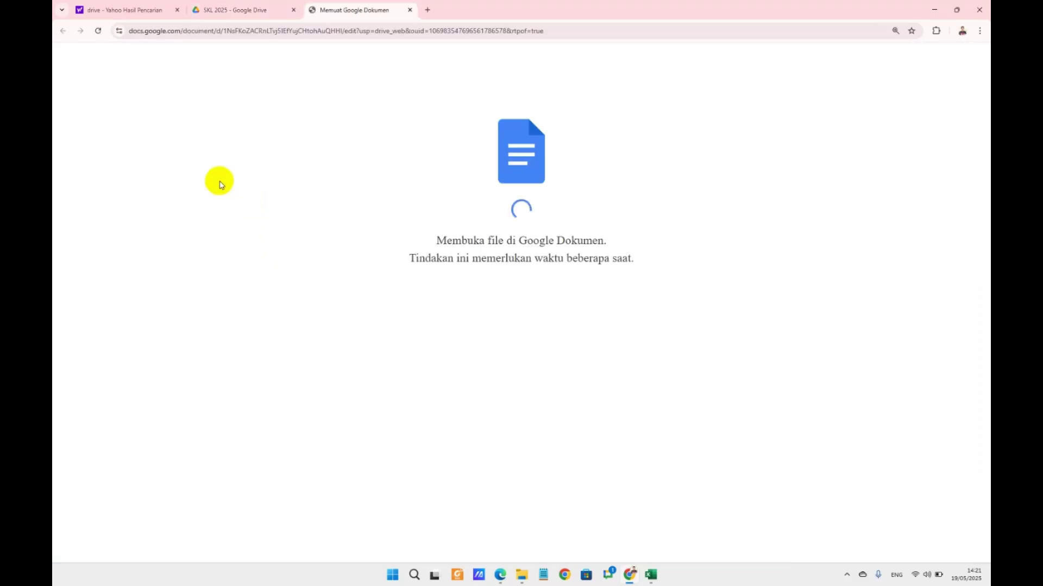
pyautogui.click(244, 10)
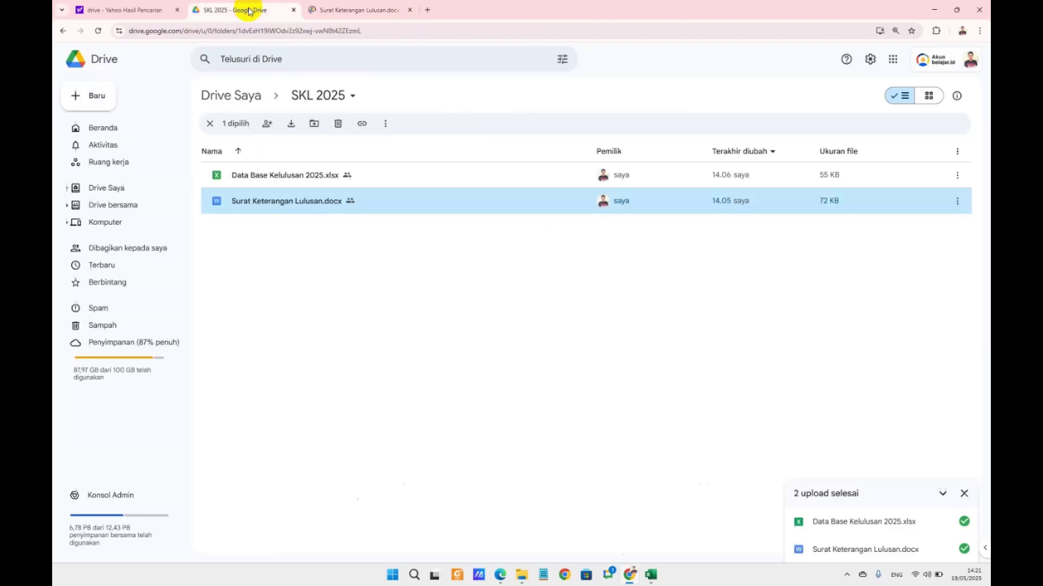
pyautogui.doubleClick(253, 179)
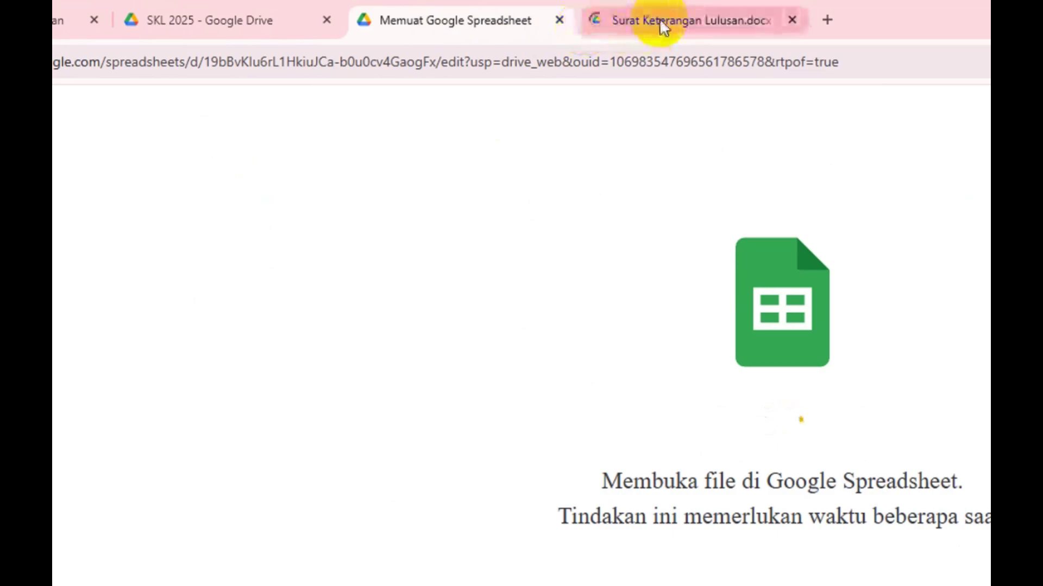
# - Save Surat Keterangan Lulusan.docx as a Google Docs document and close the original .docx version
pyautogui.click(656, 9)
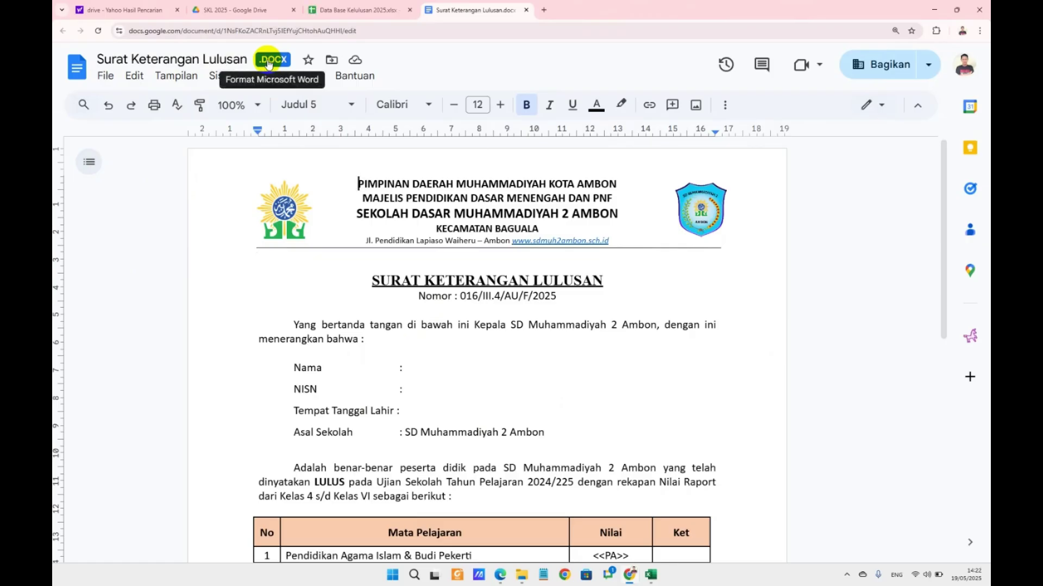
pyautogui.click(107, 78)
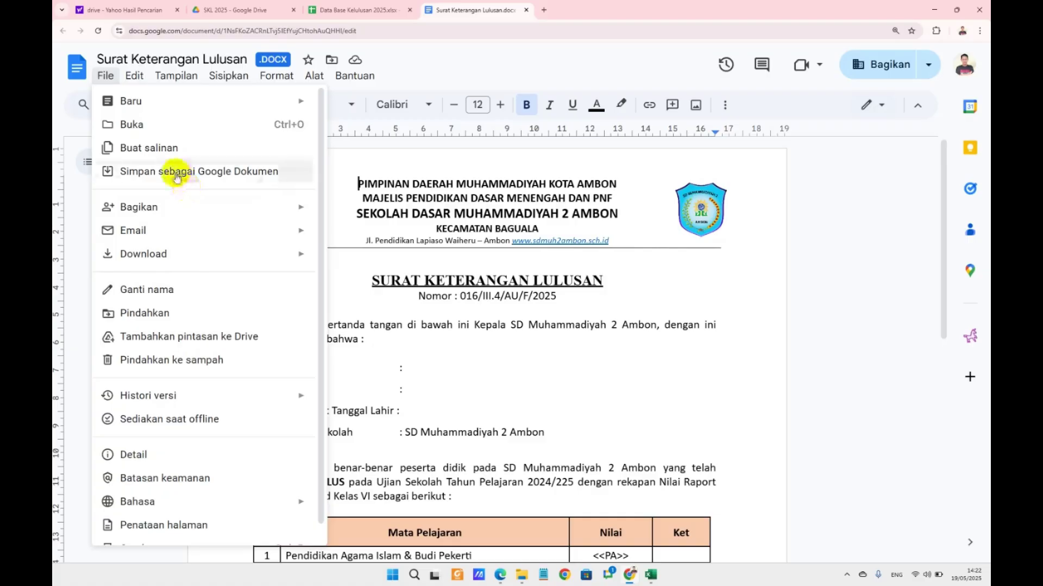
pyautogui.click(202, 175)
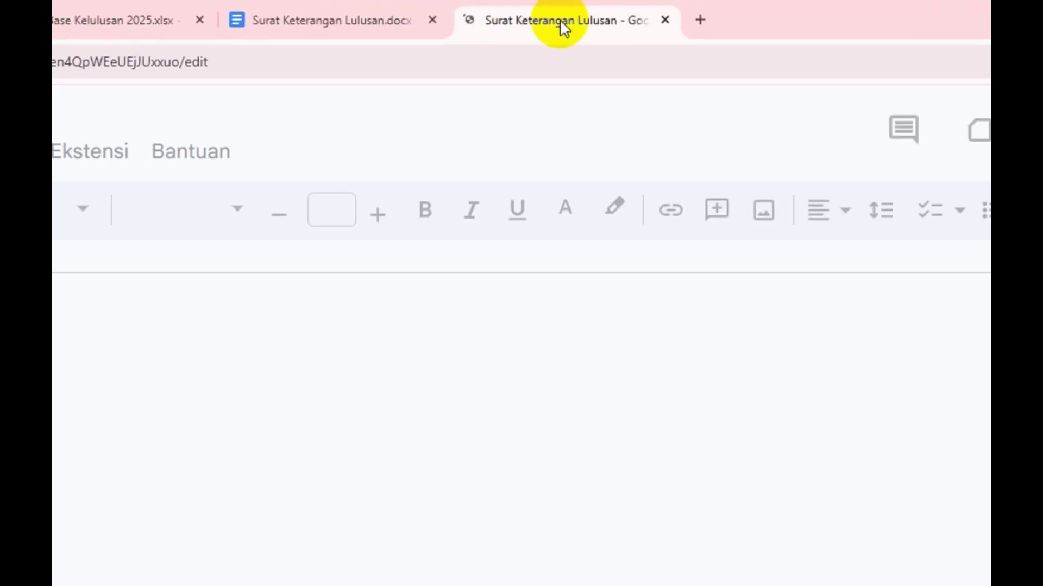
pyautogui.click(402, 22)
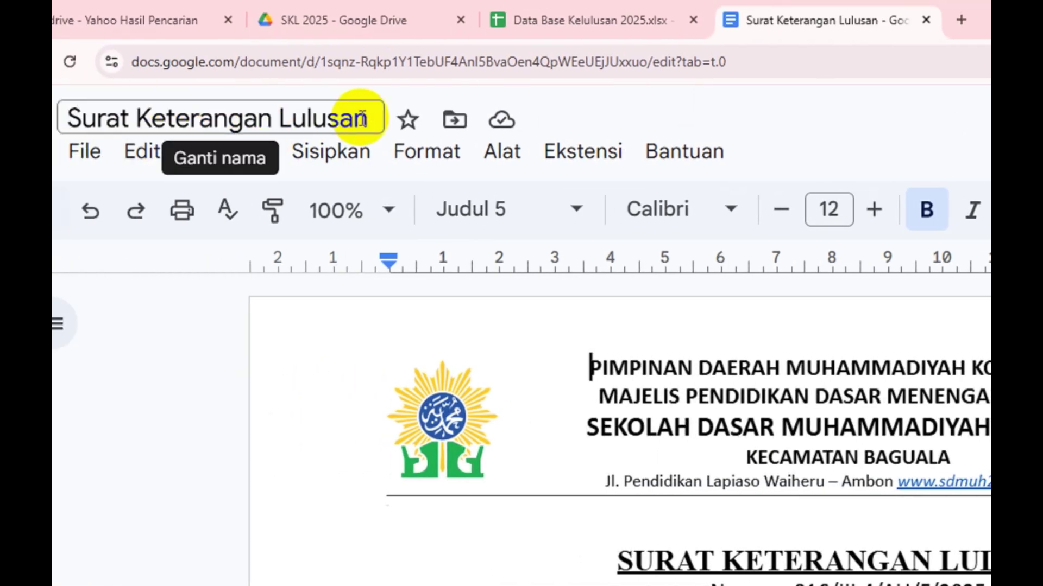
# - Save Data Base Kelulusan 2025.xlsx as a Google Sheets spreadsheet and close the original .xlsx version
pyautogui.click(592, 21)
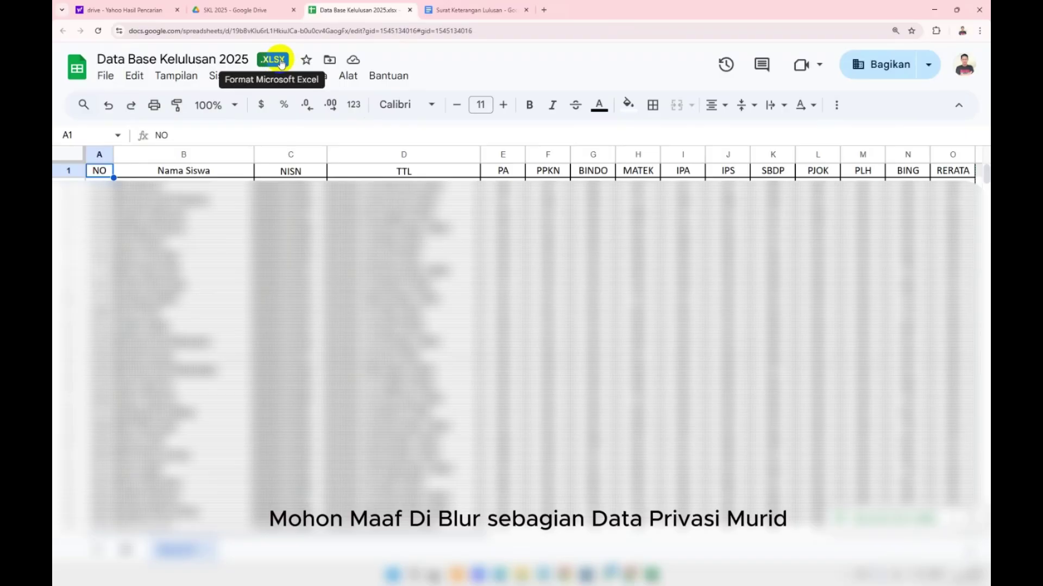
pyautogui.click(107, 77)
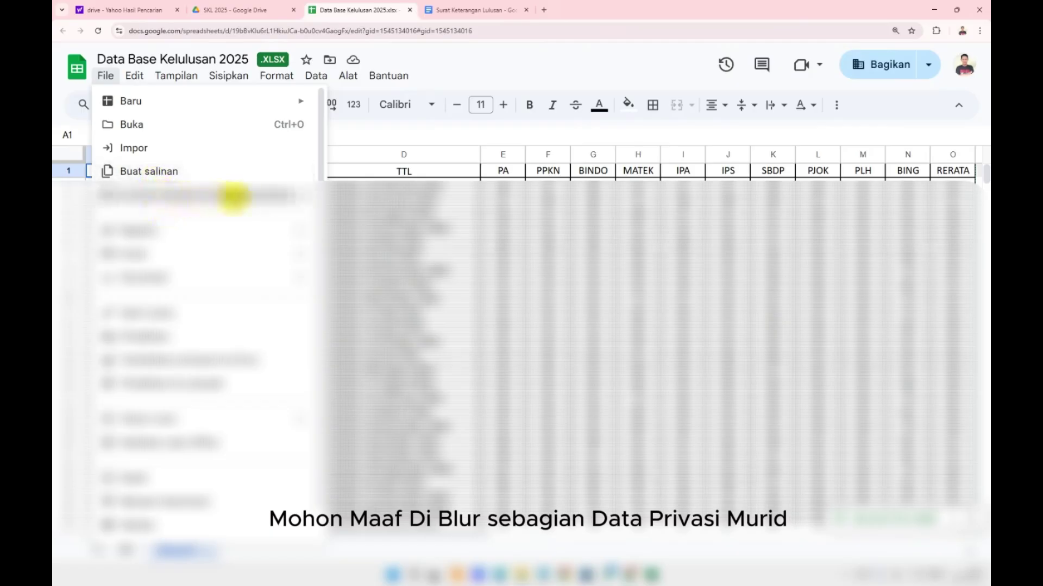
pyautogui.click(249, 196)
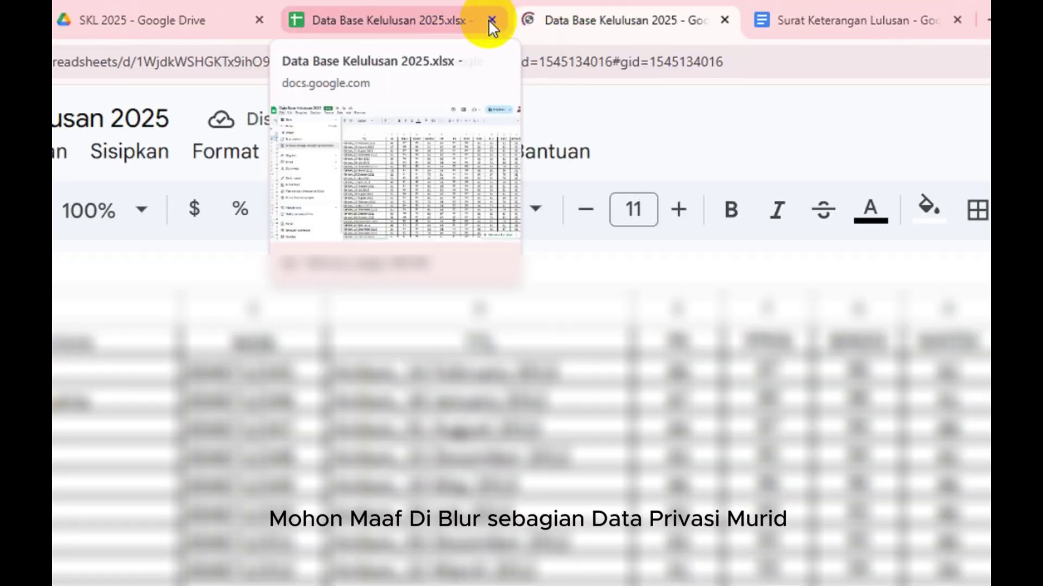
pyautogui.click(491, 20)
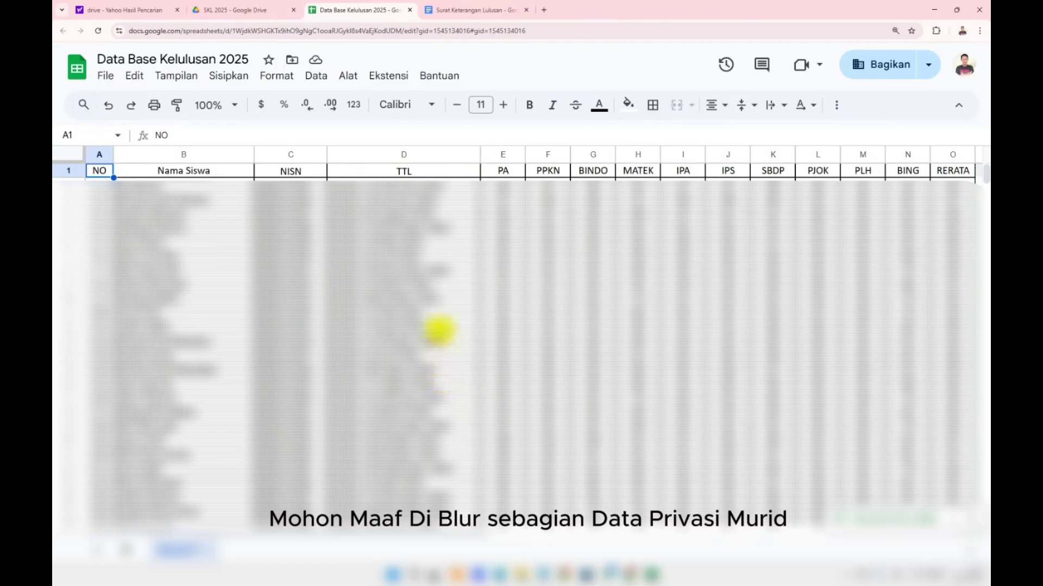
pyautogui.scroll(-2, 442, 348)
pyautogui.hotkey('ctrl', '-')
pyautogui.scroll(2, 445, 282)
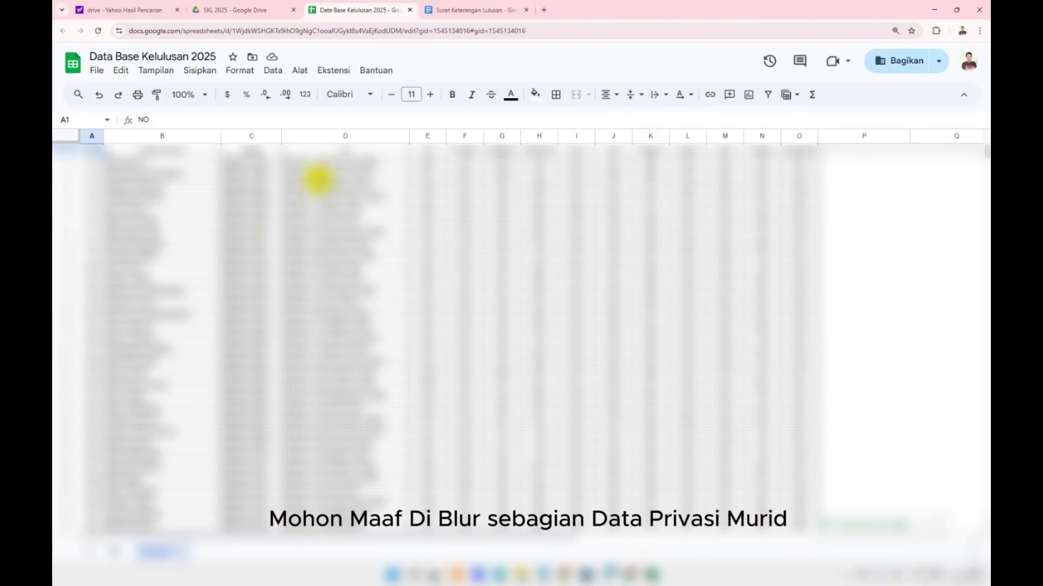
pyautogui.click(315, 174)
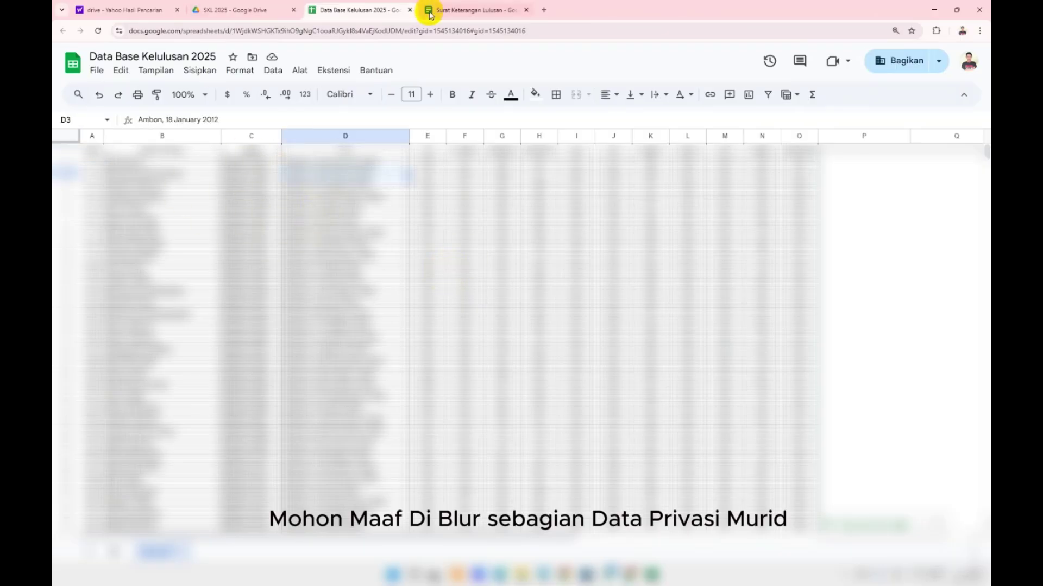
# - Copy the header text "Nama Siswa" from the Data Base Kelulusan 2025 sheet into the Nama line of the Surat Keterangan Lulusan document
pyautogui.click(459, 9)
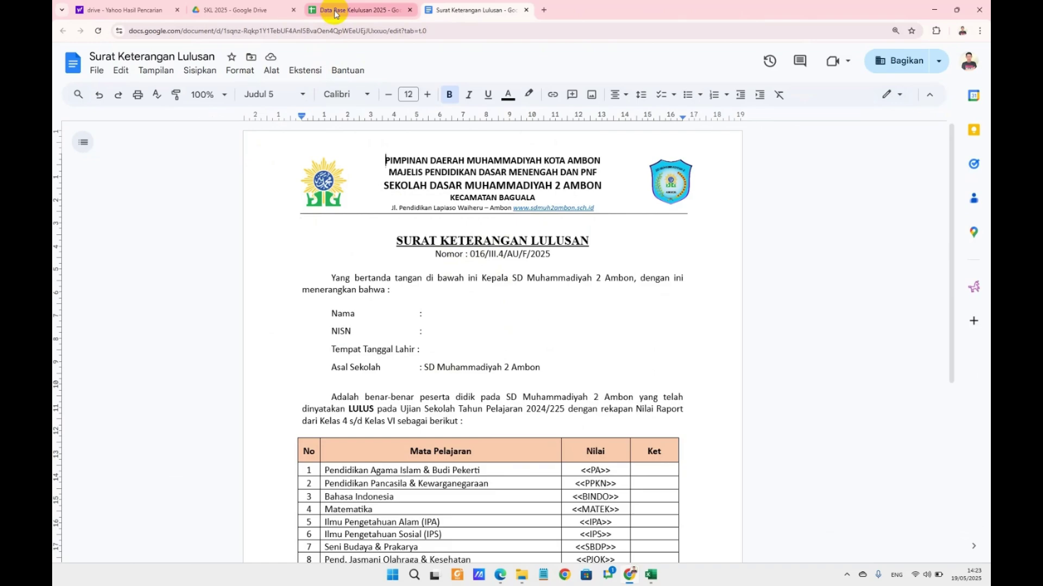
pyautogui.click(433, 313)
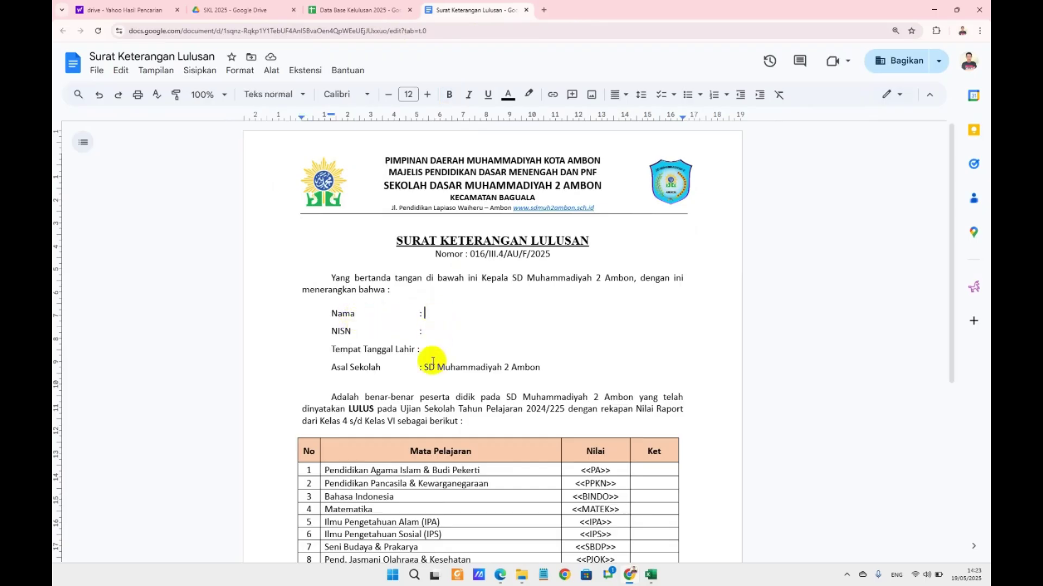
pyautogui.click(352, 10)
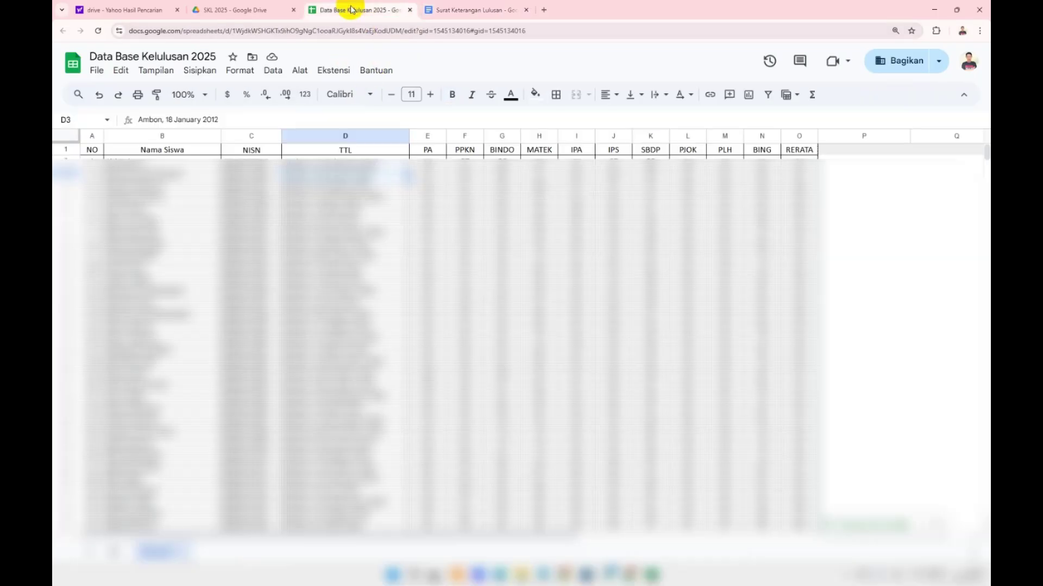
pyautogui.click(160, 151)
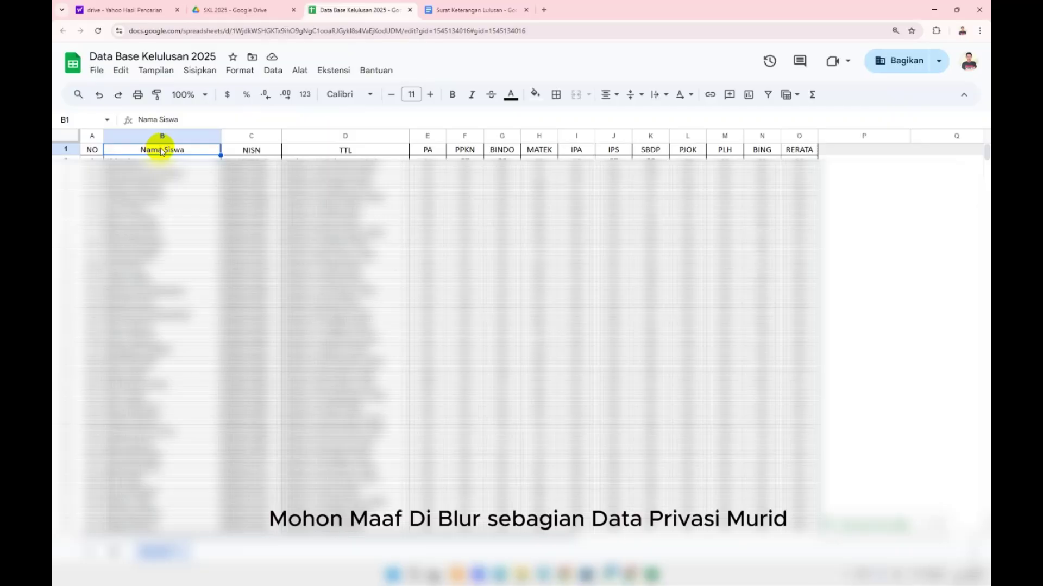
pyautogui.doubleClick(161, 152)
pyautogui.moveTo(204, 152); pyautogui.dragTo(146, 155)
pyautogui.hotkey('ctrl', 'c')
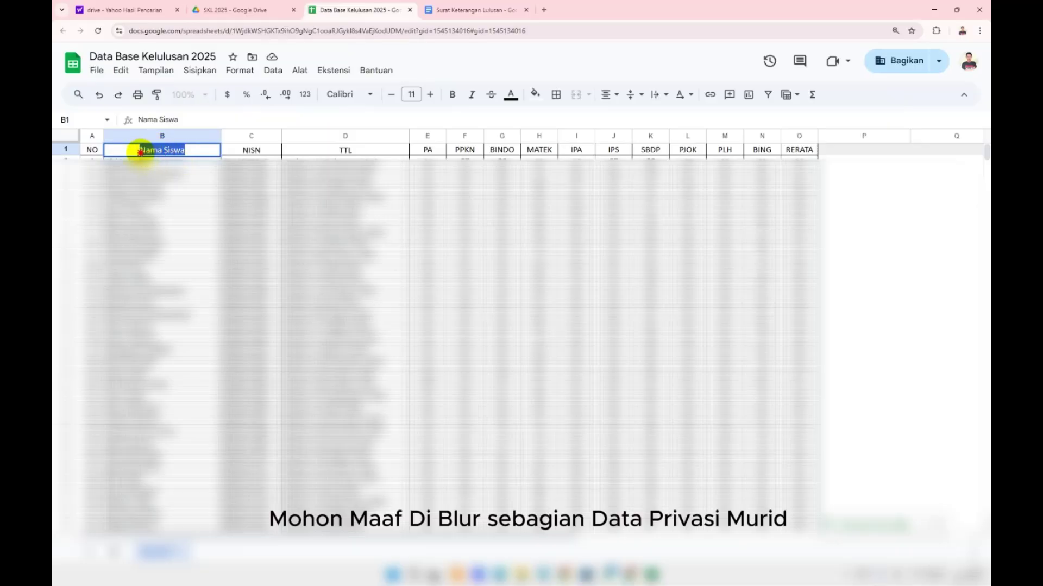
pyautogui.click(462, 10)
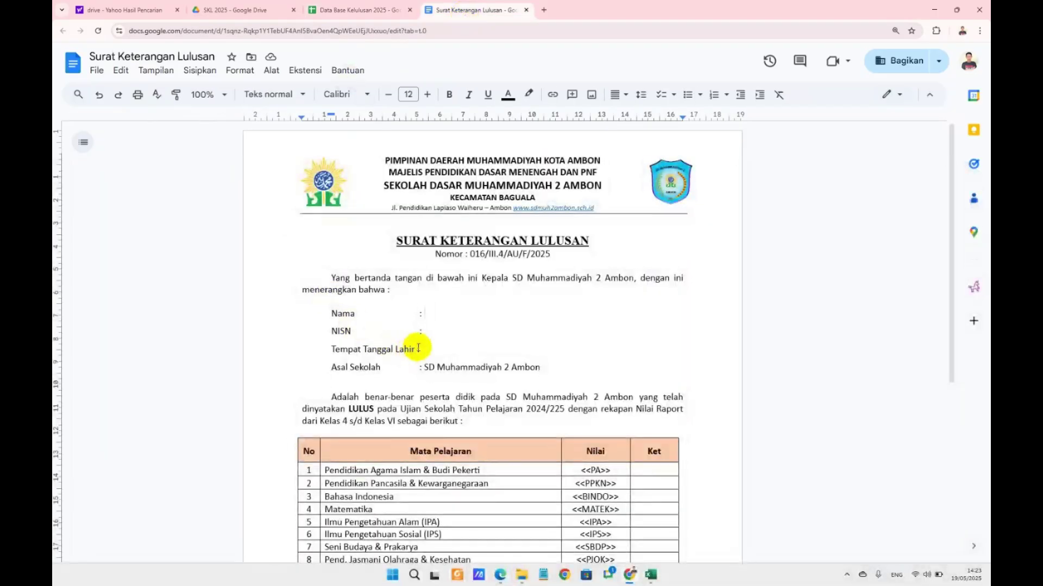
pyautogui.hotkey('ctrl', 'v')
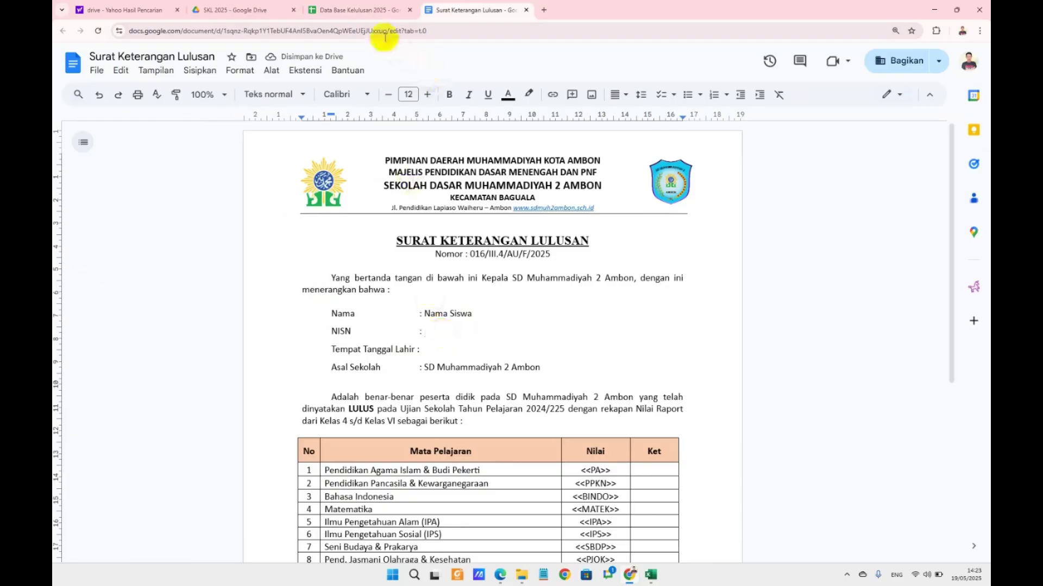
# - Copy the header text "NISN" from the database sheet into the NISN line of the letter
pyautogui.click(372, 10)
pyautogui.click(243, 152)
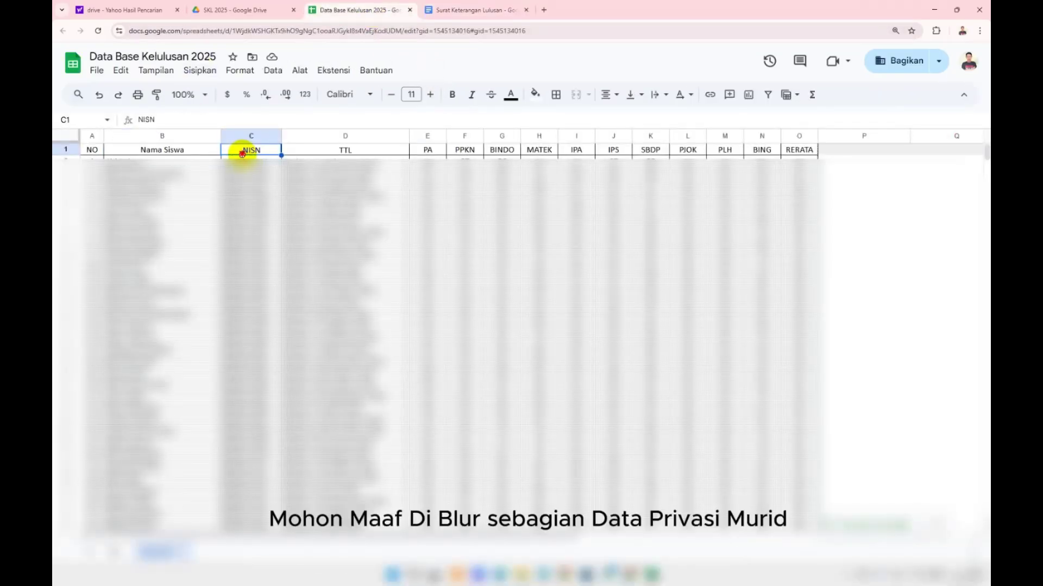
pyautogui.doubleClick(242, 152)
pyautogui.moveTo(243, 153); pyautogui.dragTo(256, 151)
pyautogui.hotkey('ctrl', 'c')
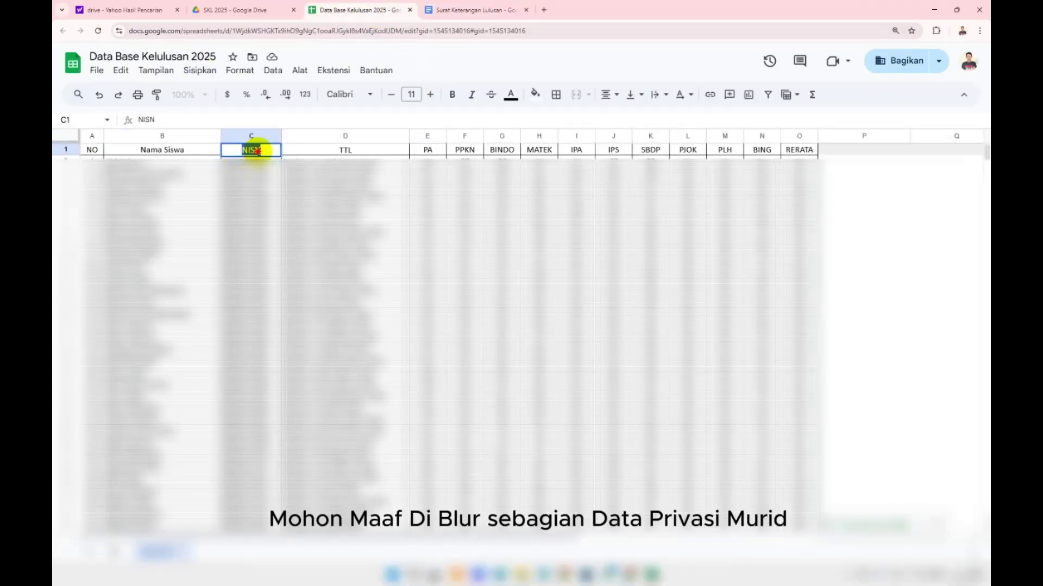
pyautogui.click(456, 10)
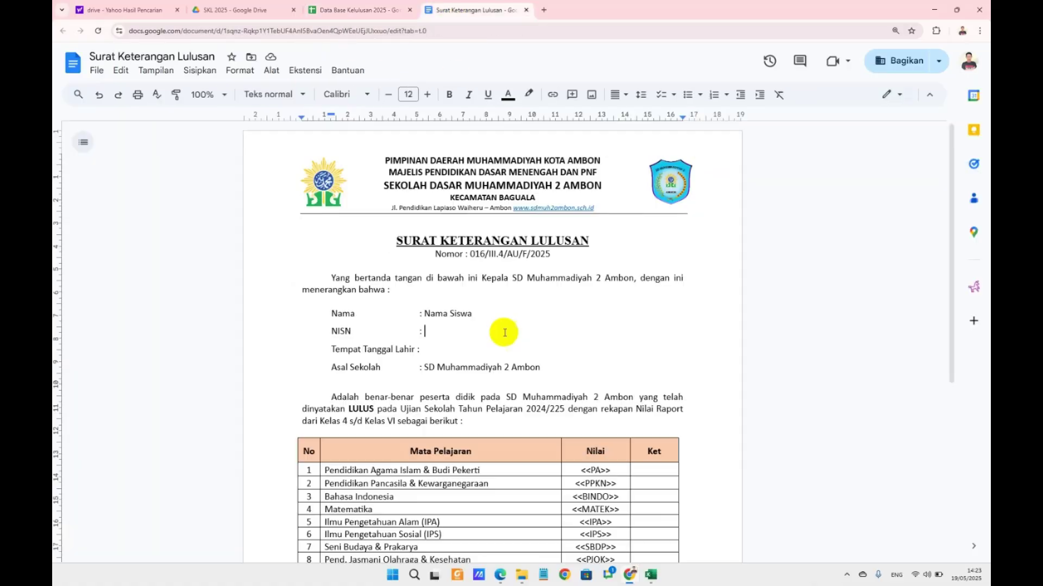
pyautogui.hotkey('ctrl', 'v')
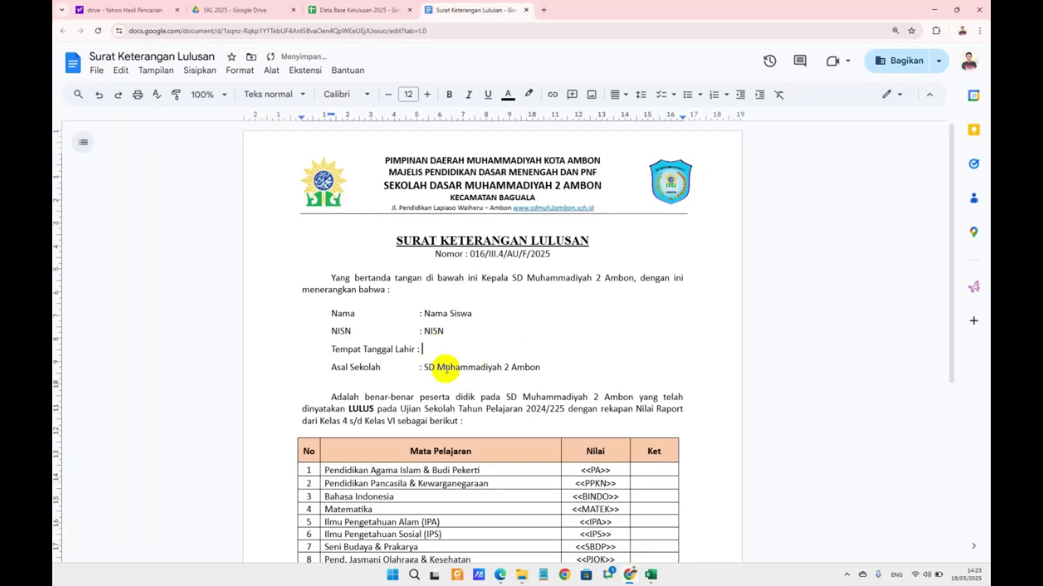
# - Copy the header text "TTL" from the database sheet into the Tempat Tanggal Lahir line of the letter
pyautogui.click(386, 4)
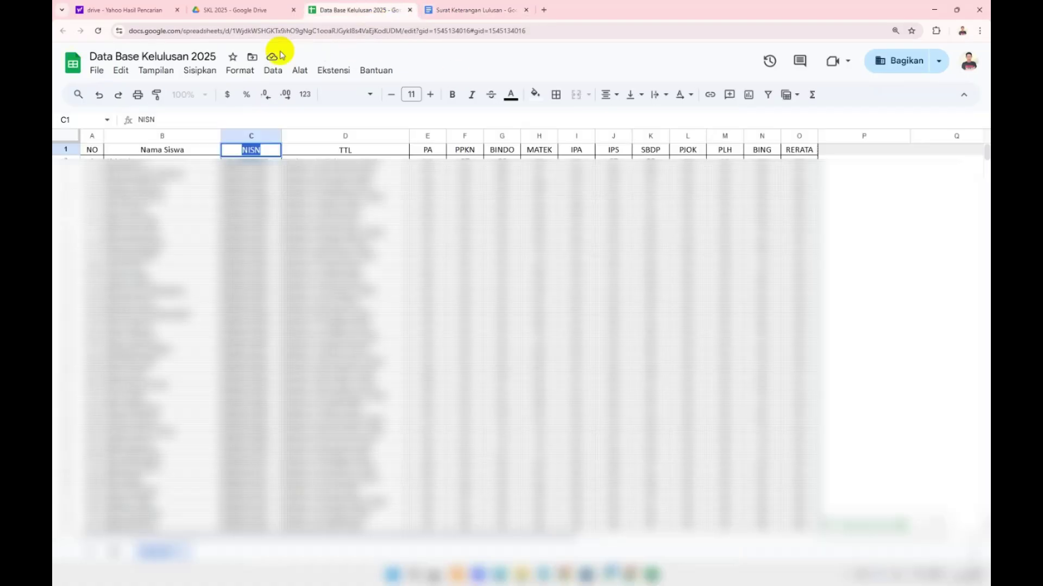
pyautogui.click(333, 154)
pyautogui.doubleClick(356, 151)
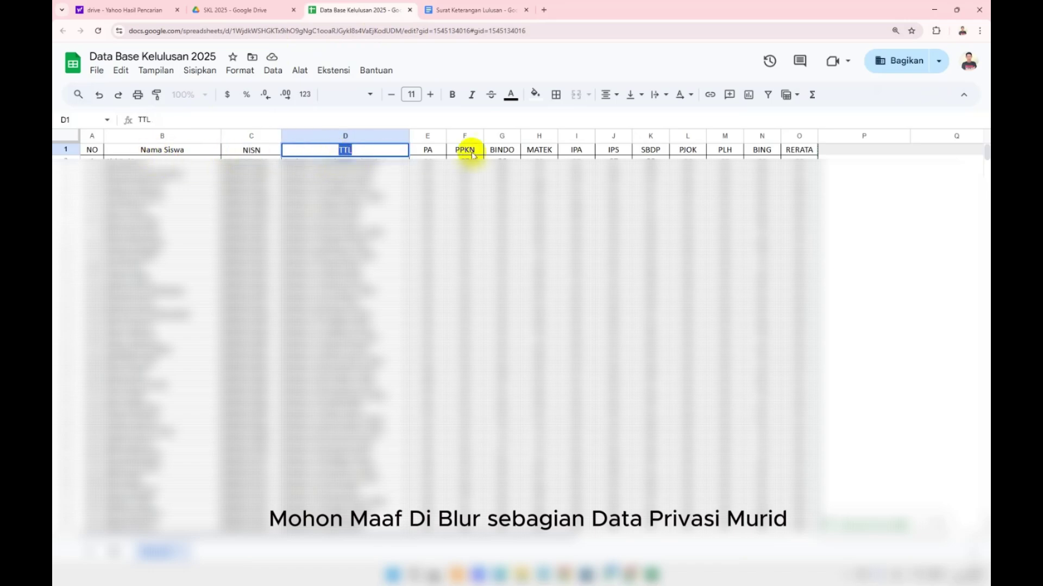
pyautogui.click(462, 10)
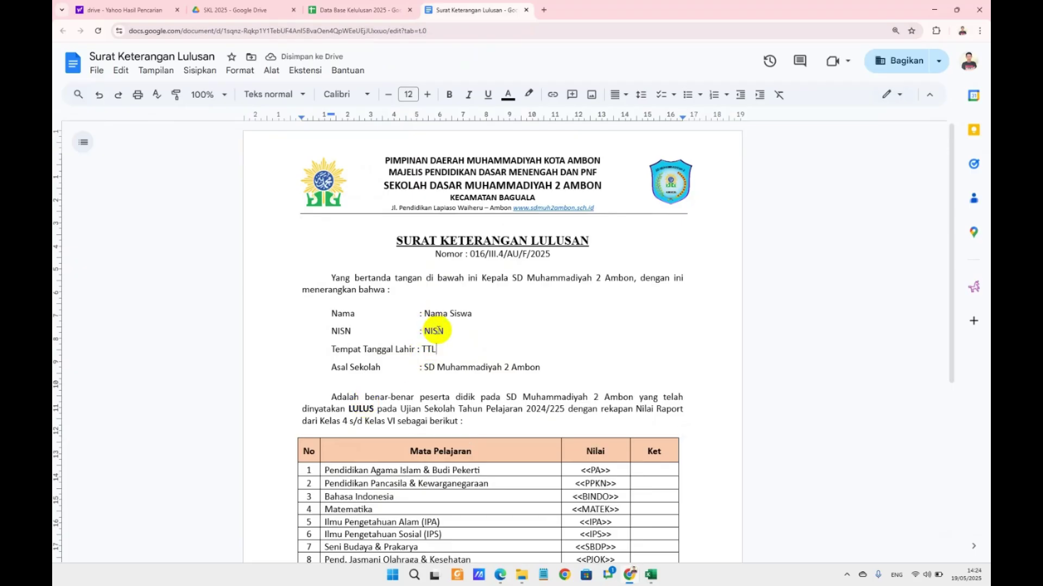
# - Enclose the Nama Siswa, NISN and TTL fields in double angle brackets as <<Nama Siswa>>, <<NISN>> and <<TTL>>
pyautogui.hotkey('ctrl', '+')
pyautogui.hotkey('ctrl', '+')
pyautogui.scroll(-3, 458, 379)
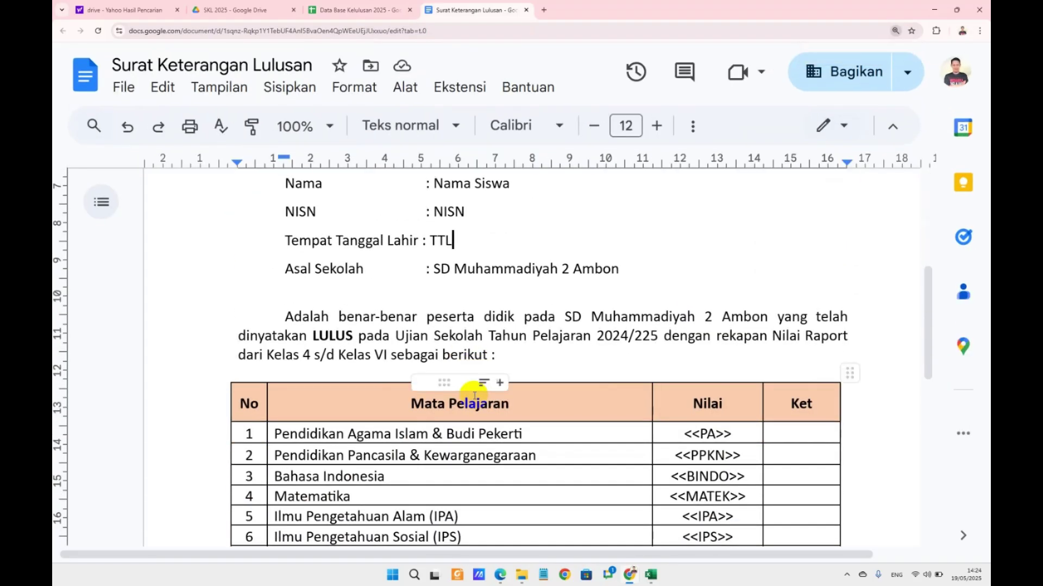
pyautogui.scroll(2, 474, 394)
pyautogui.scroll(-1, 592, 399)
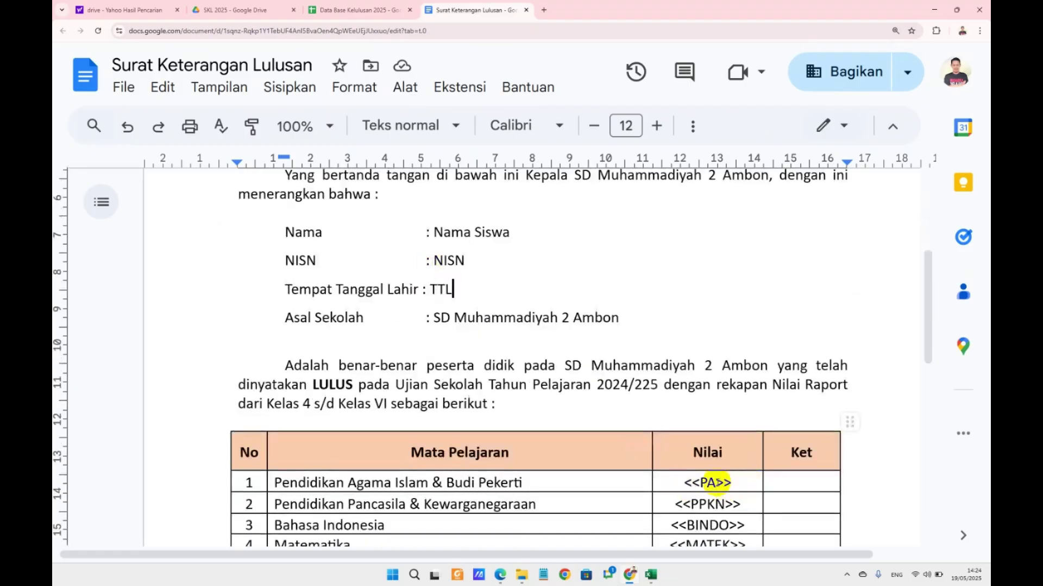
pyautogui.click(697, 483)
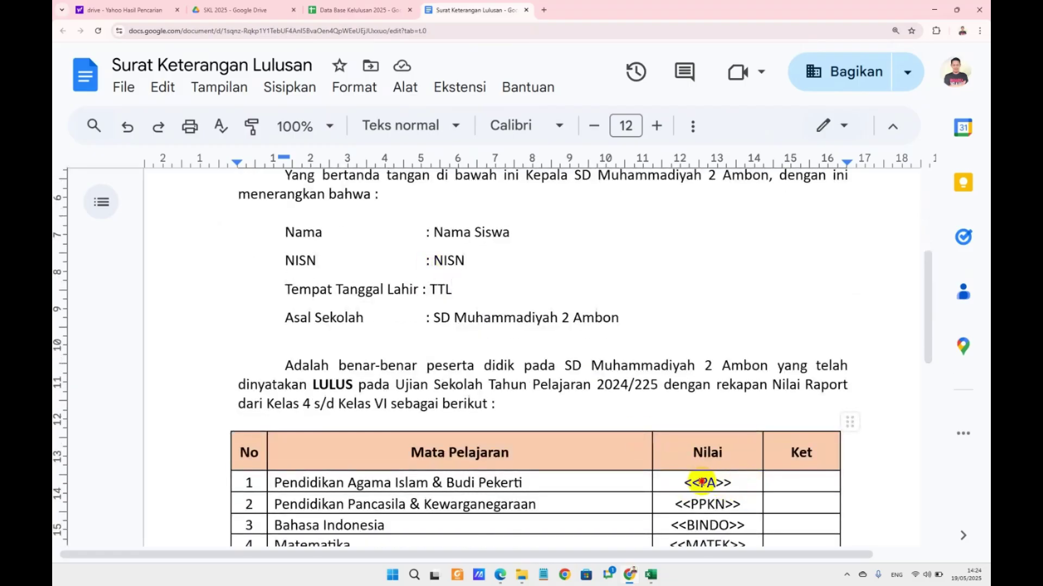
pyautogui.click(435, 233)
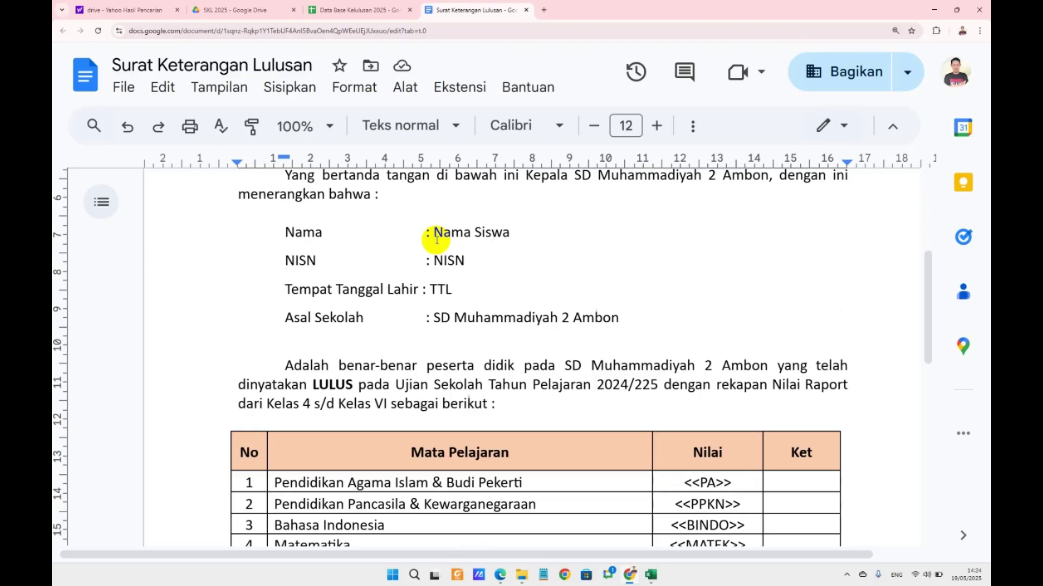
pyautogui.write('<<')
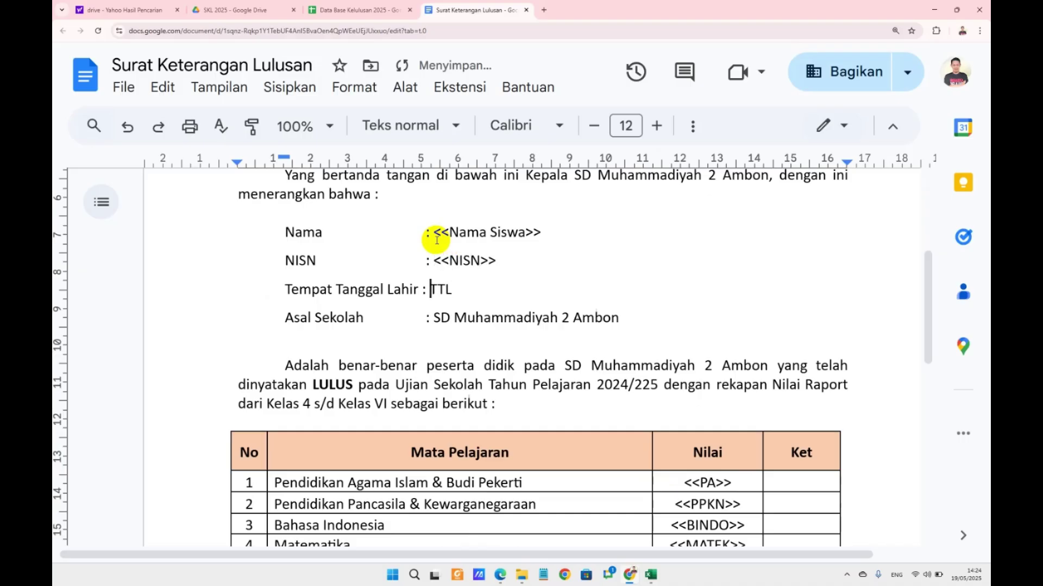
pyautogui.write('<<')
# - Compare the placeholders in the letter's Nilai column with the subject headers in the database sheet
pyautogui.scroll(-4, 612, 279)
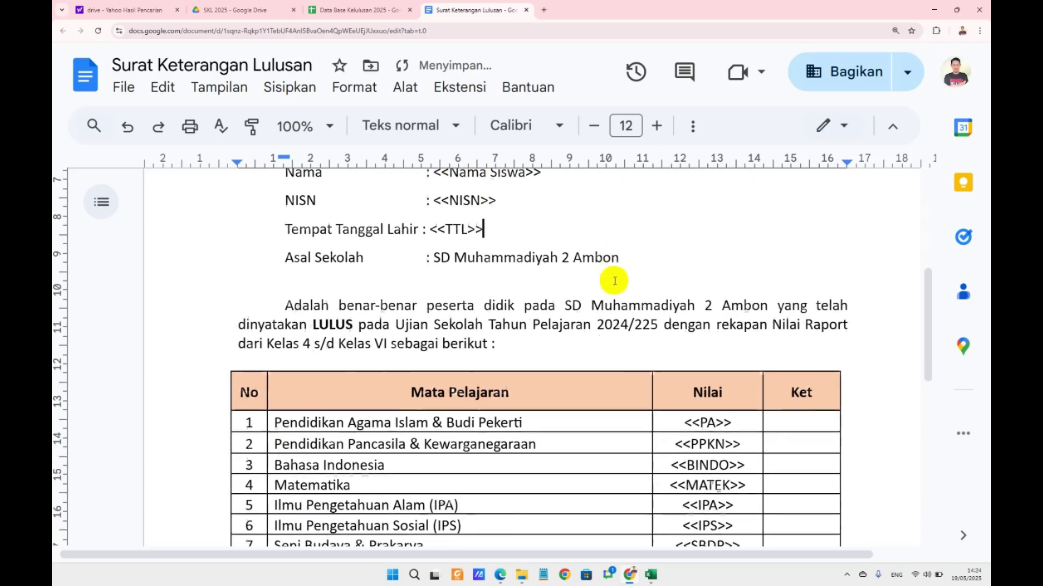
pyautogui.scroll(4, 614, 293)
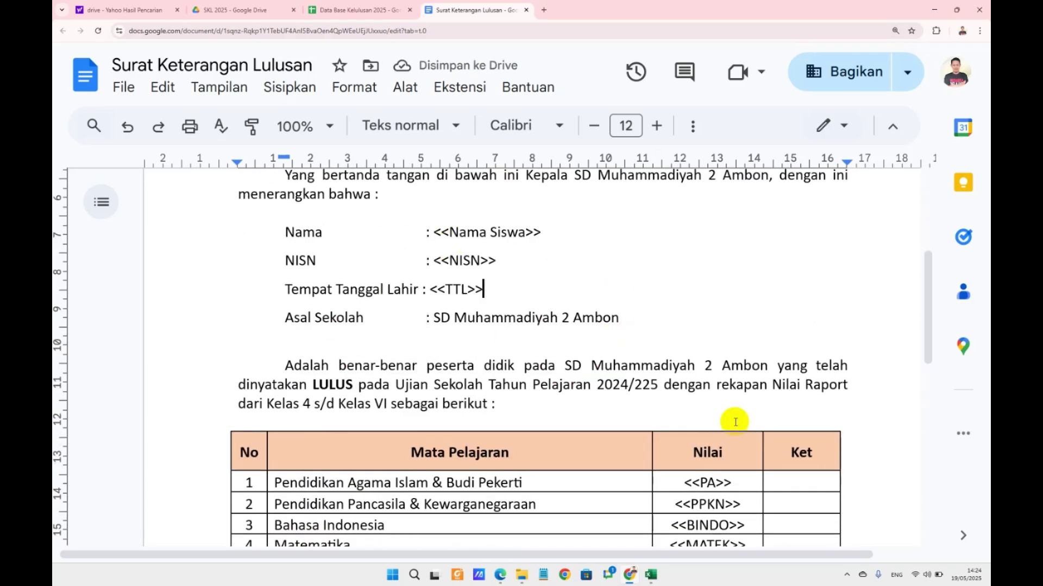
pyautogui.scroll(-3, 666, 433)
pyautogui.click(707, 287)
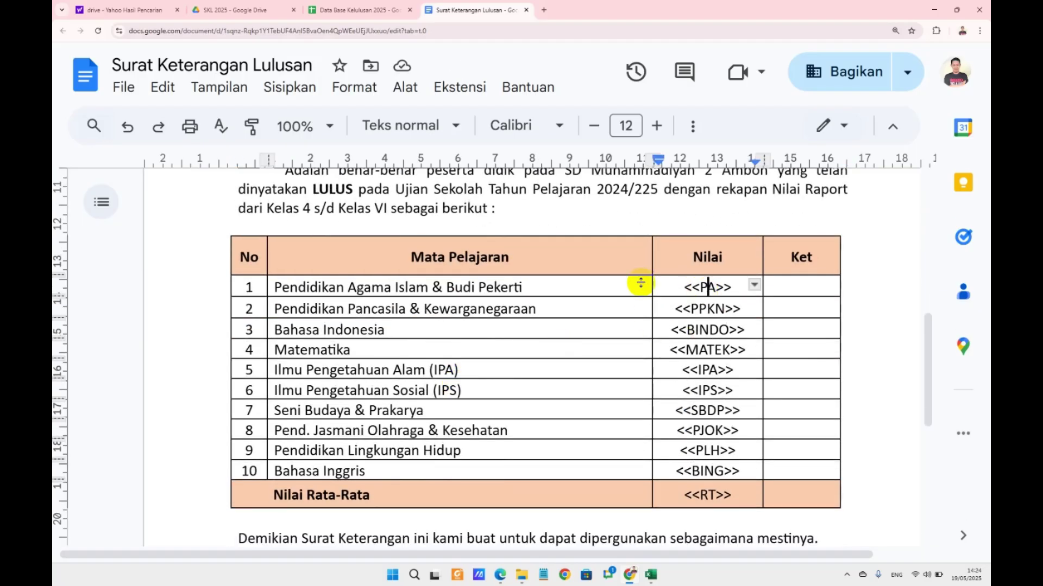
pyautogui.click(752, 286)
pyautogui.click(801, 213)
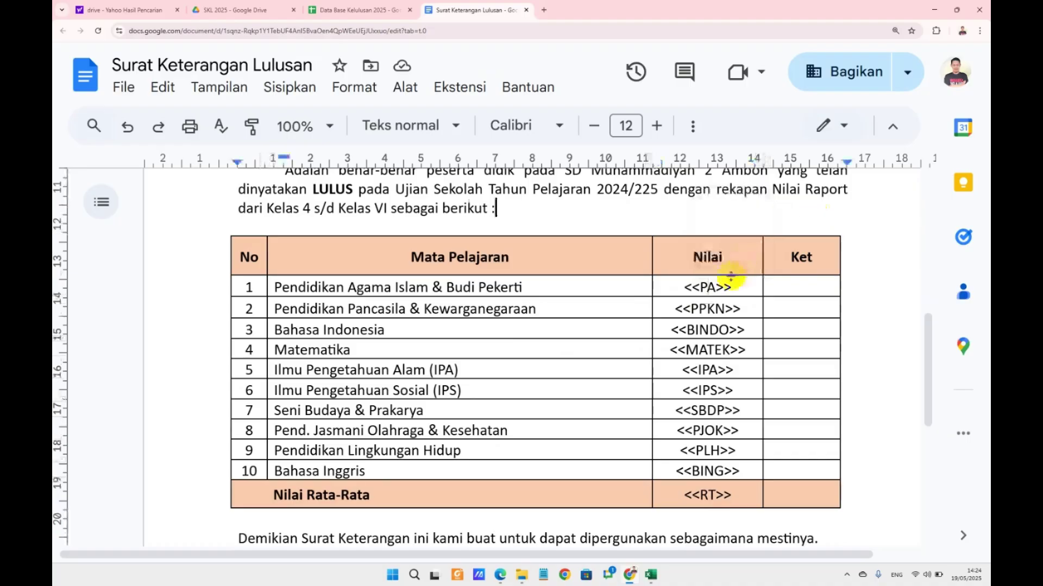
pyautogui.moveTo(399, 287); pyautogui.dragTo(521, 287)
pyautogui.click(700, 288)
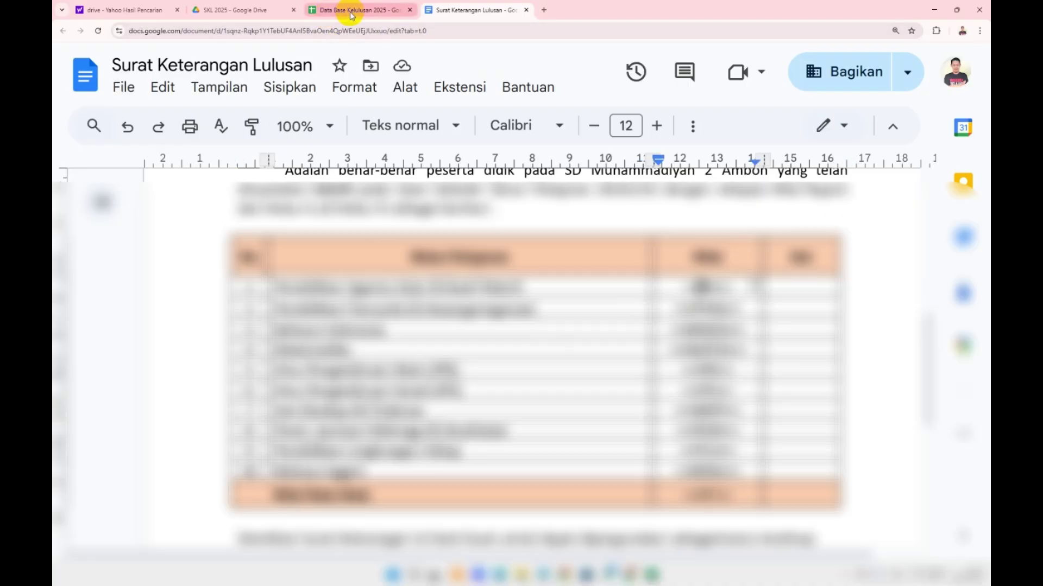
pyautogui.click(347, 10)
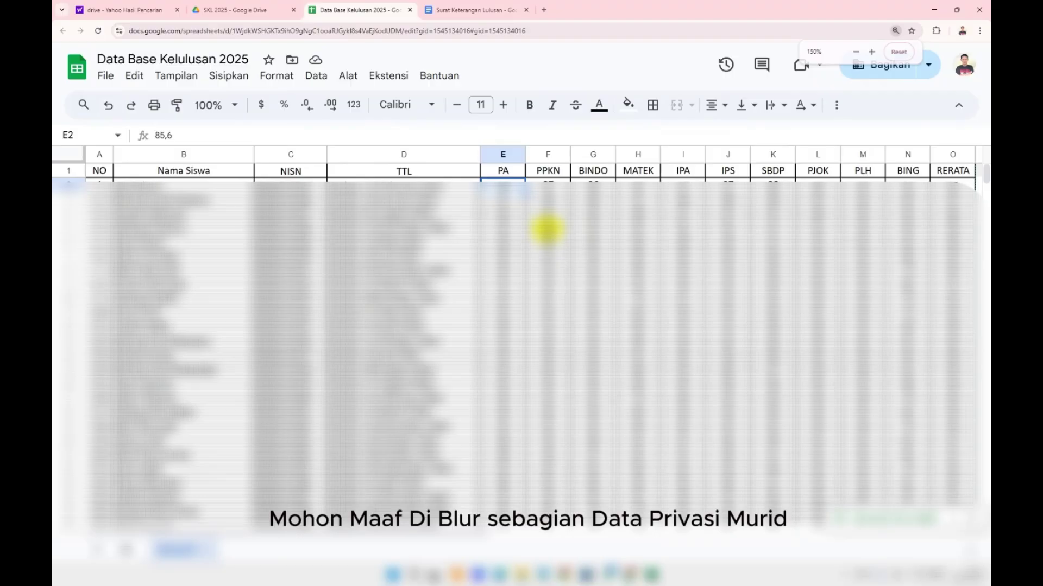
pyautogui.click(509, 173)
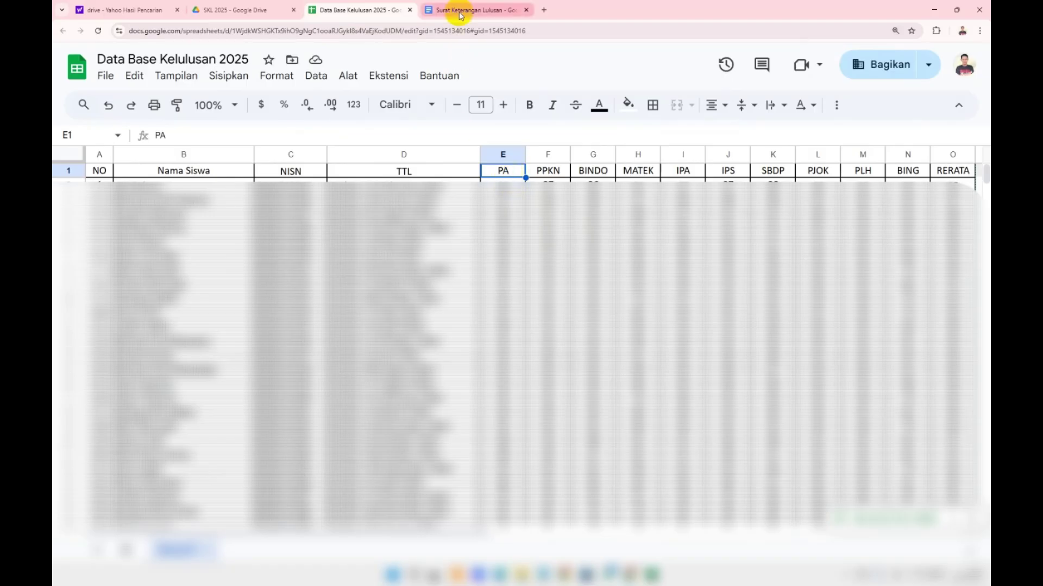
pyautogui.click(552, 172)
# - Return to the letter and change the placeholder in the Nilai Rata-Rata row to <<RERATA>>
pyautogui.click(472, 10)
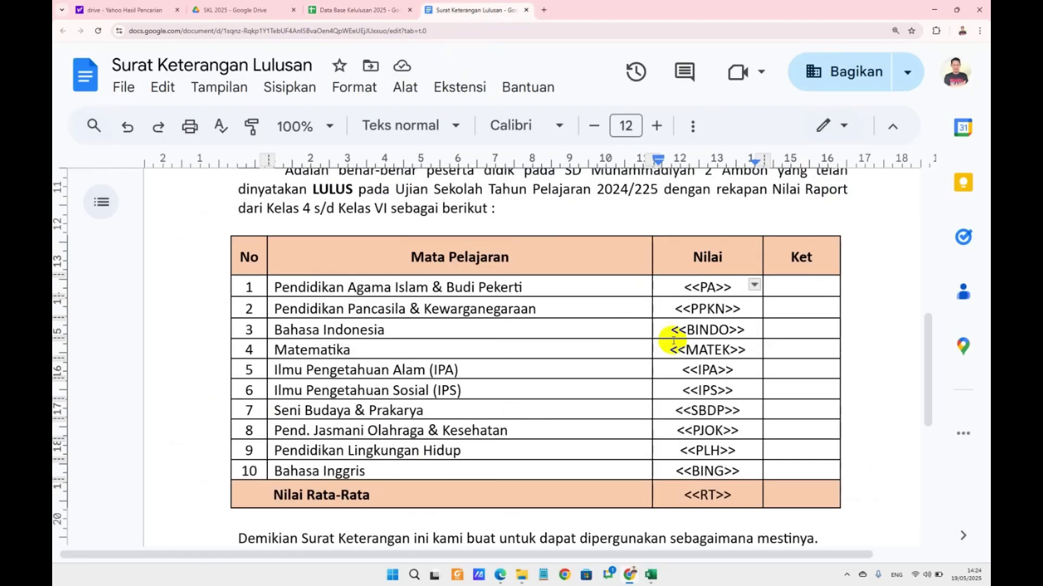
pyautogui.moveTo(613, 244); pyautogui.dragTo(632, 380)
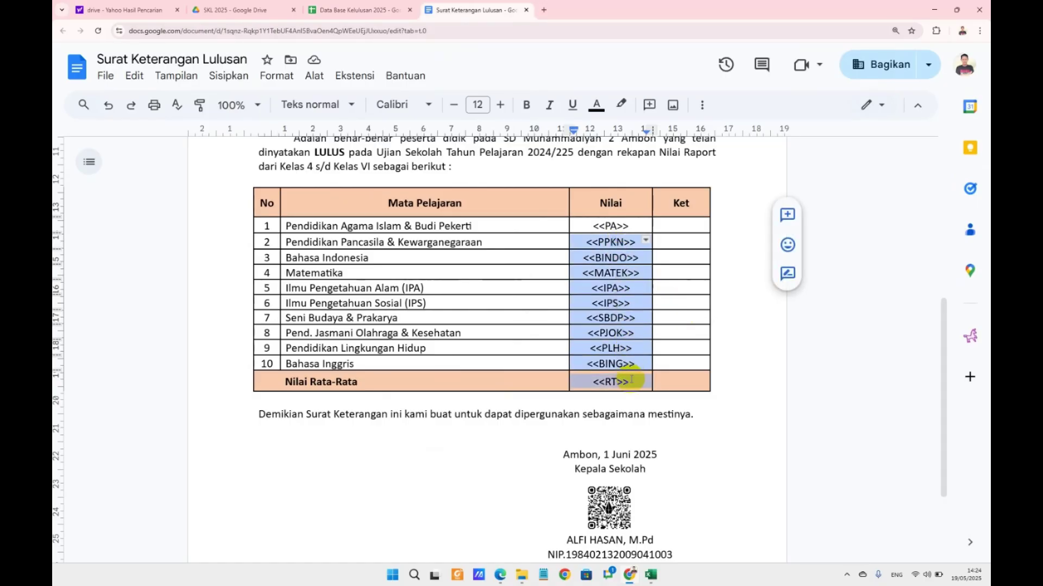
pyautogui.doubleClick(610, 382)
pyautogui.write('RERATA')
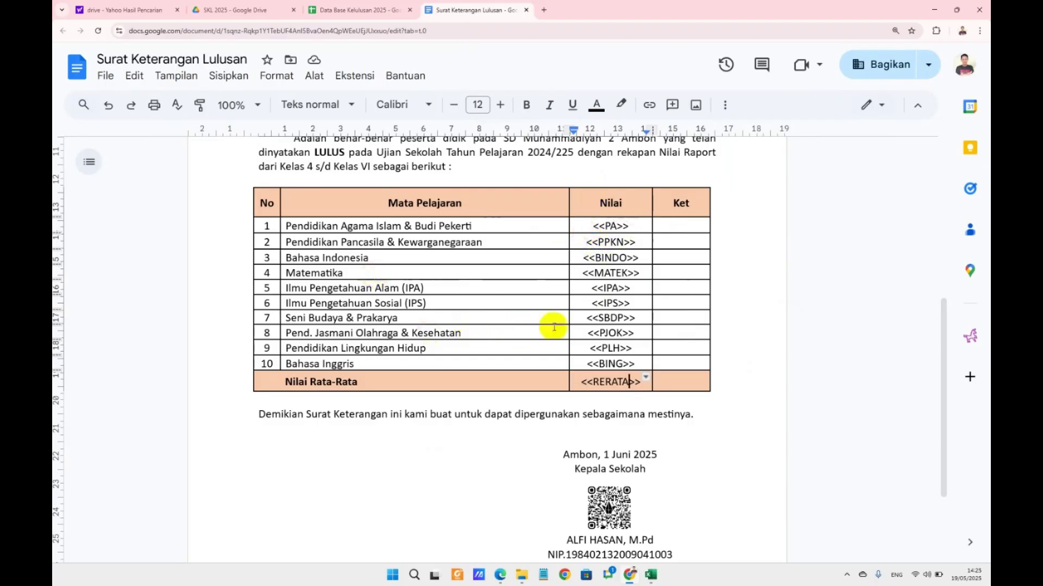
# - Review the placeholders in the letter's student identity lines and Nilai column
pyautogui.click(598, 225)
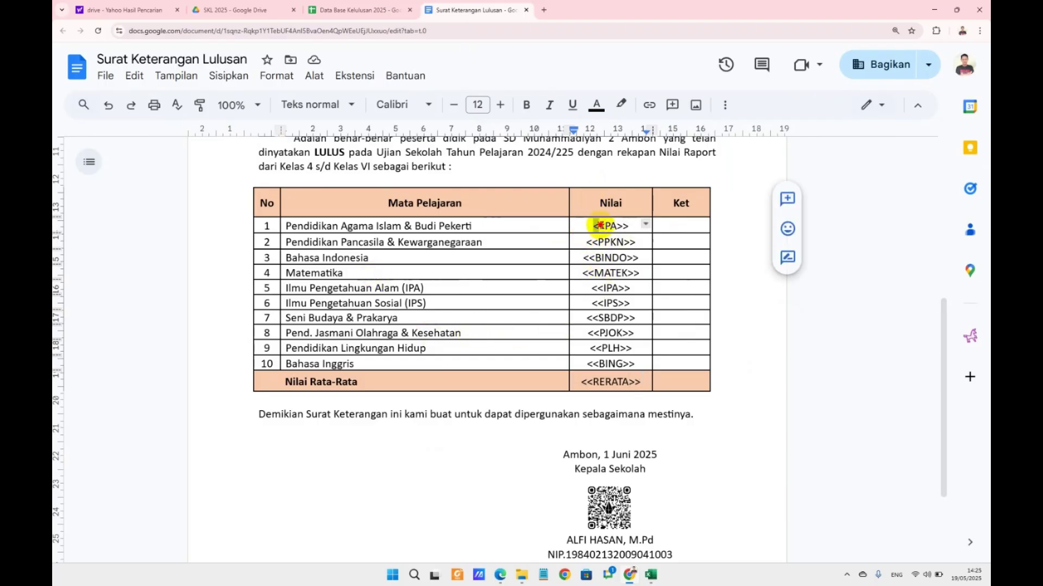
pyautogui.moveTo(603, 226); pyautogui.dragTo(624, 225)
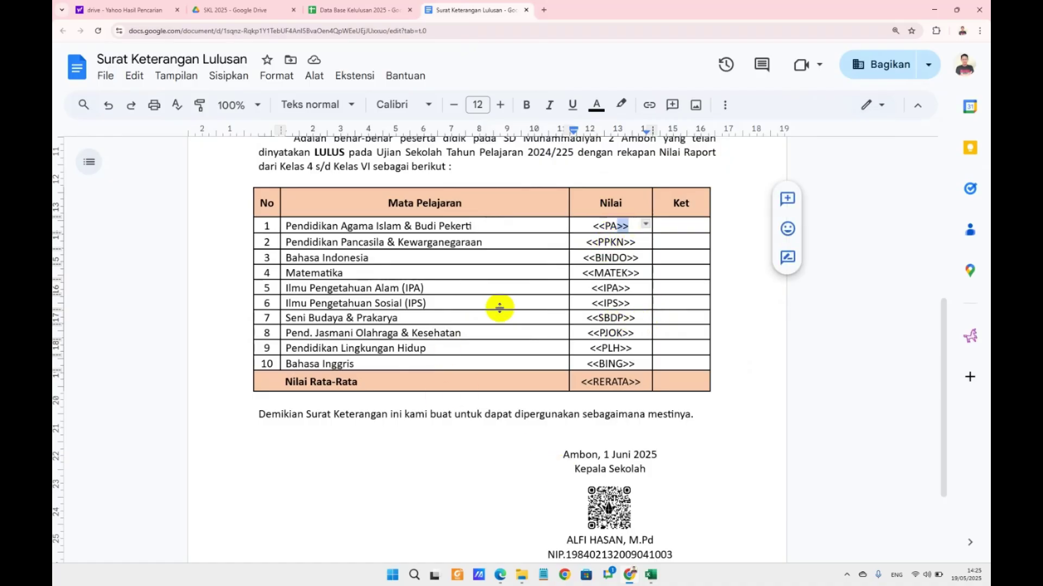
pyautogui.scroll(6, 500, 308)
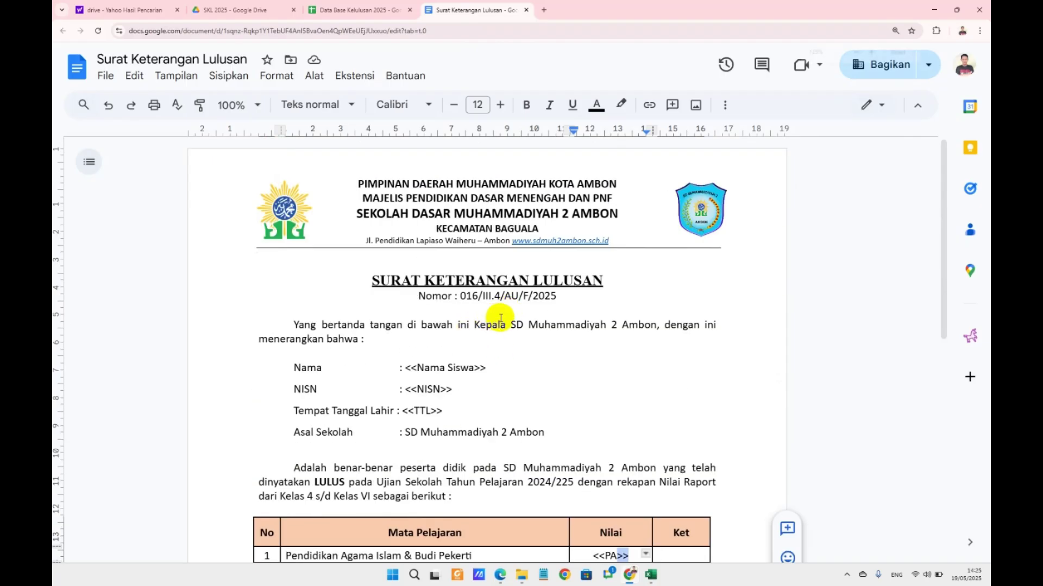
pyautogui.hotkey('ctrl', '-')
pyautogui.hotkey('ctrl', '-')
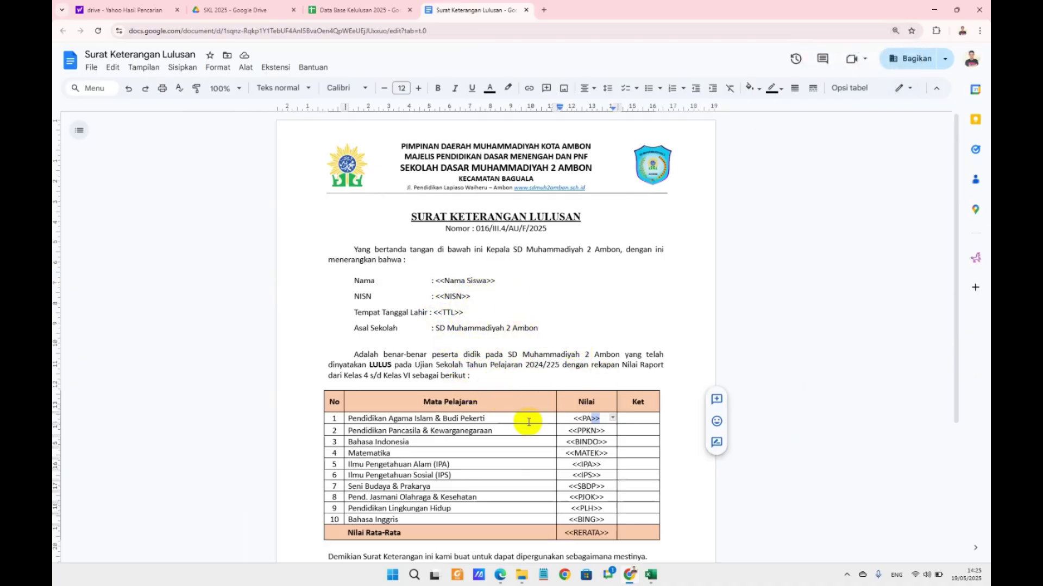
pyautogui.click(554, 339)
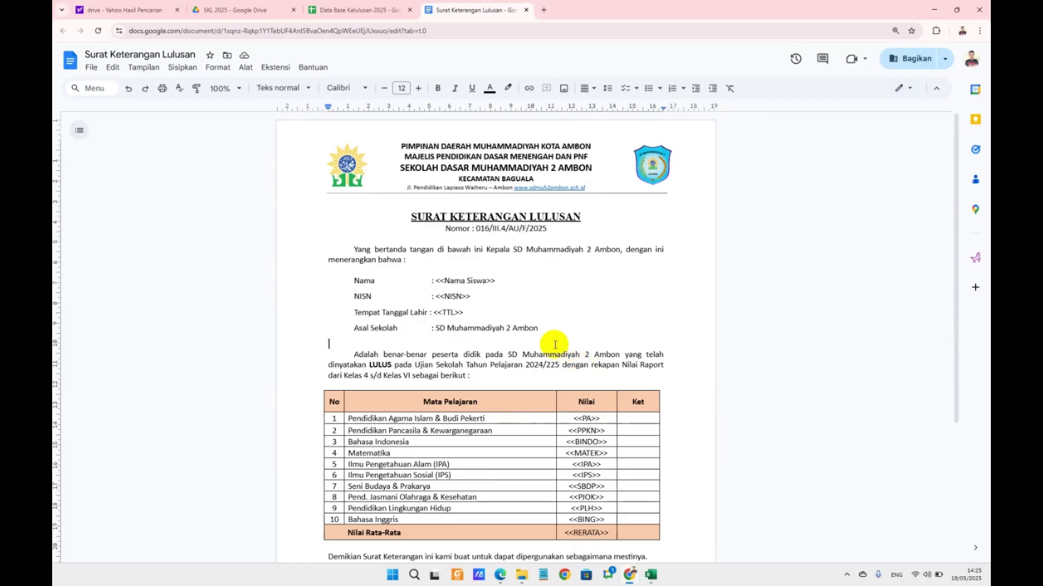
pyautogui.hotkey('ctrl', '+')
pyautogui.hotkey('ctrl', '-')
pyautogui.scroll(-3, 515, 437)
pyautogui.hotkey('ctrl', '+')
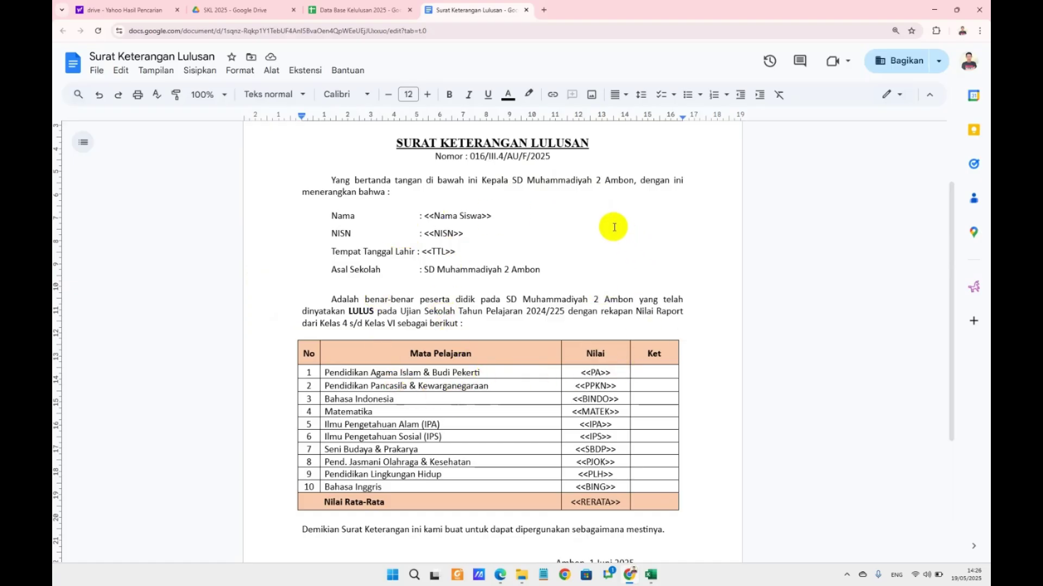
# - Switch to the Data Base Kelulusan 2025 sheet and launch the Autocrat extension
pyautogui.click(331, 10)
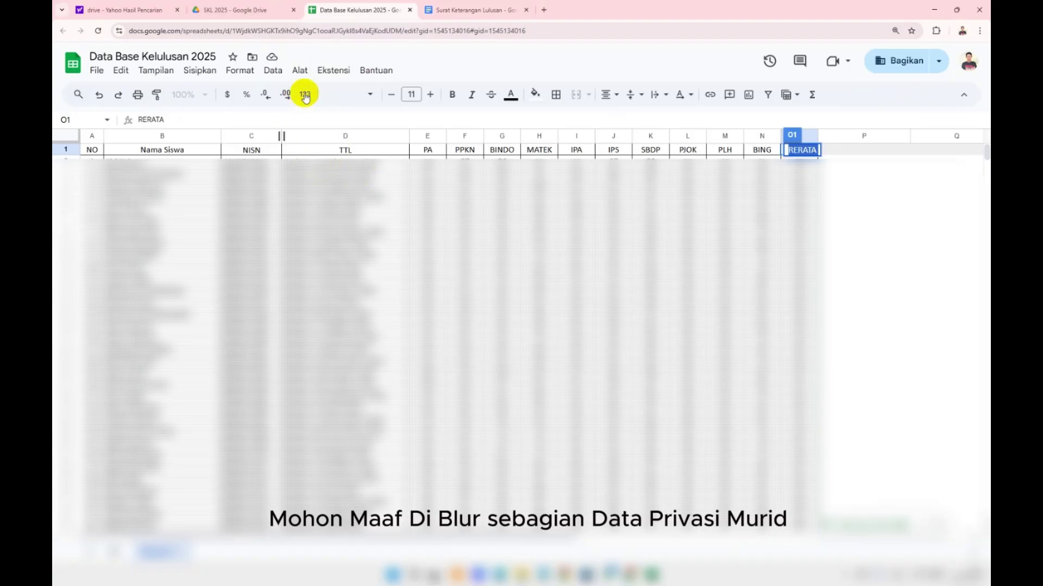
pyautogui.click(333, 74)
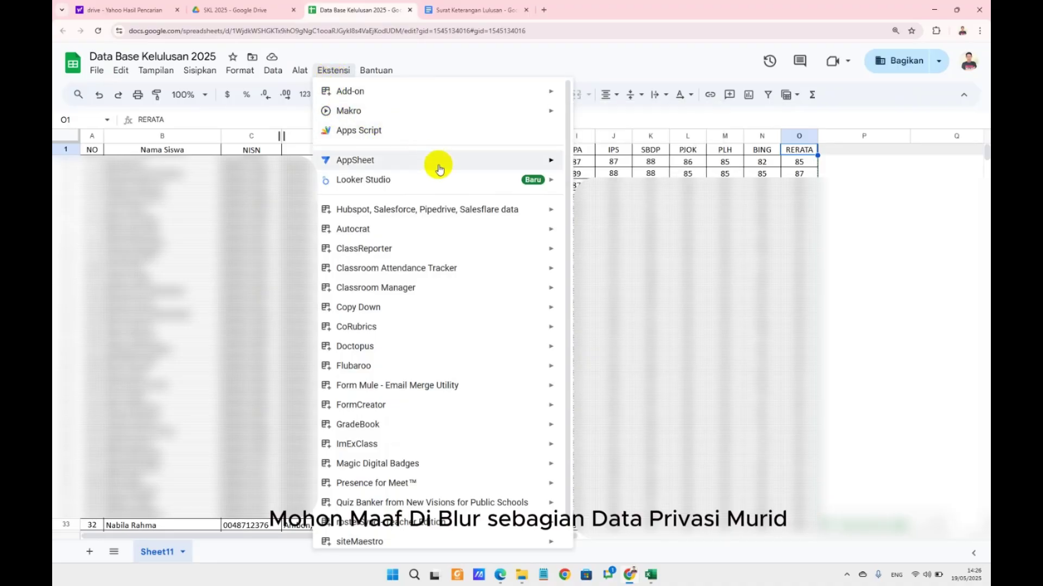
pyautogui.moveTo(435, 233)
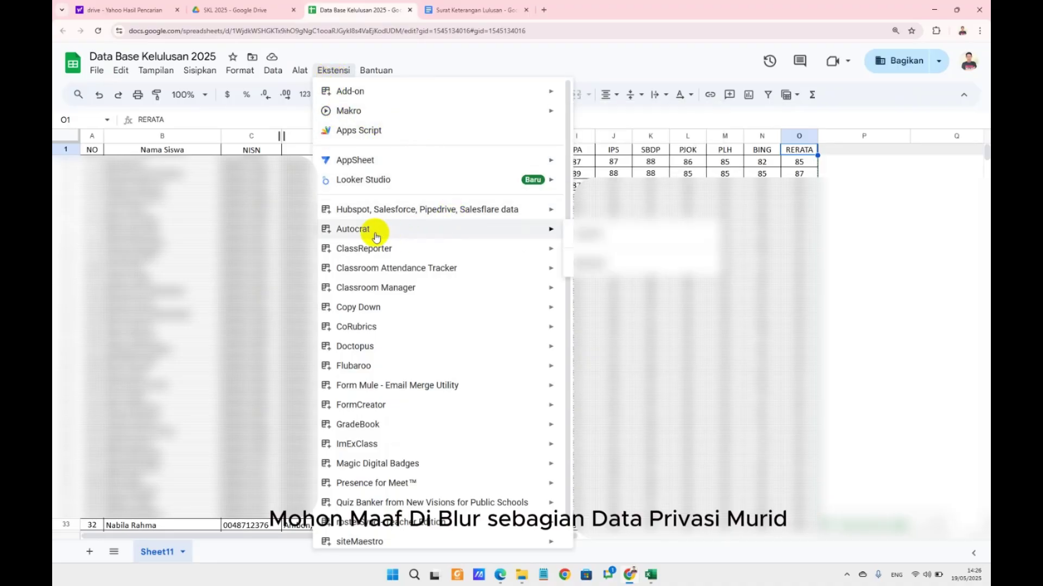
pyautogui.moveTo(354, 95)
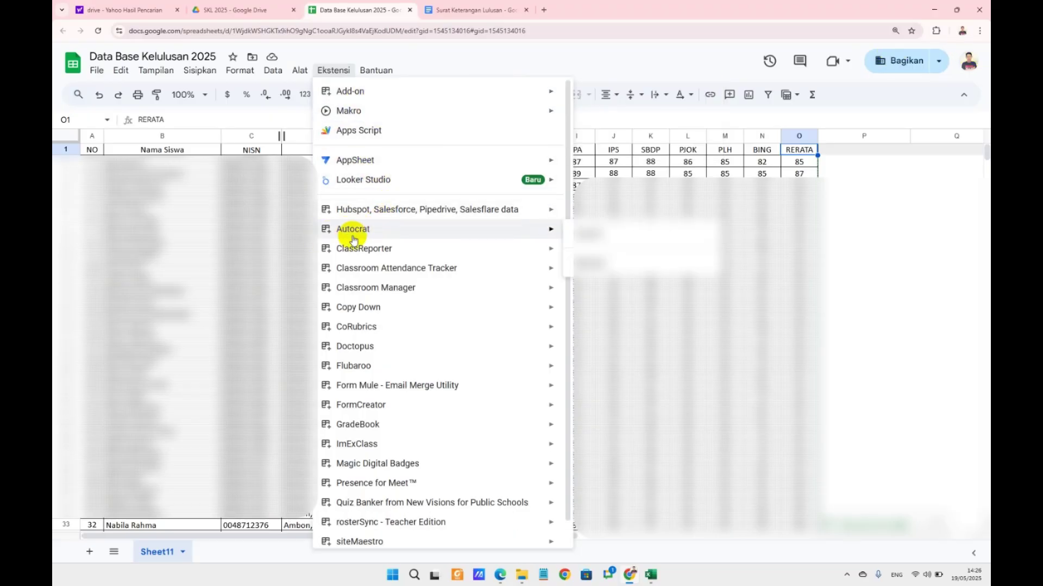
pyautogui.moveTo(344, 238)
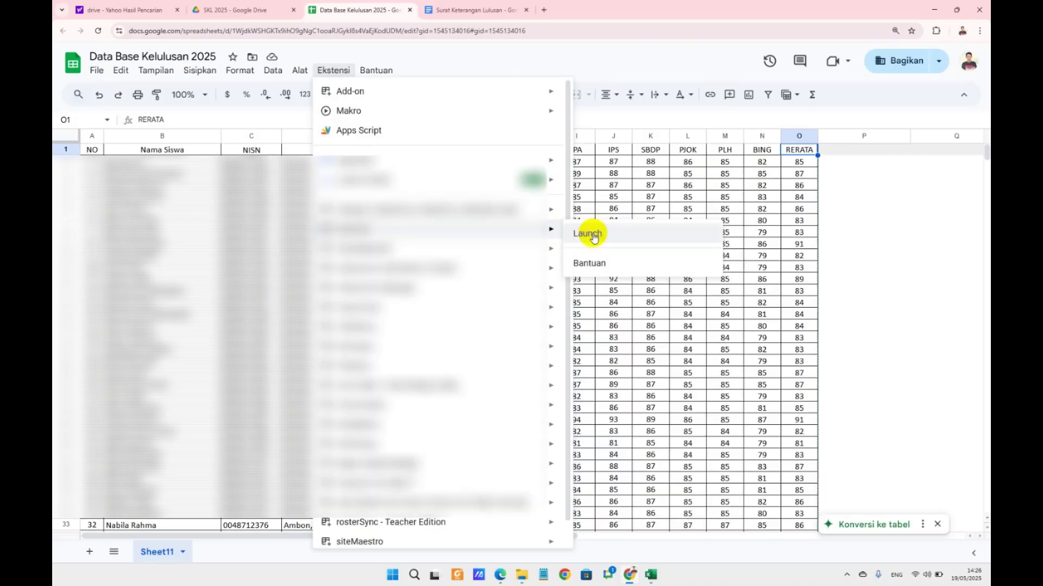
pyautogui.click(597, 235)
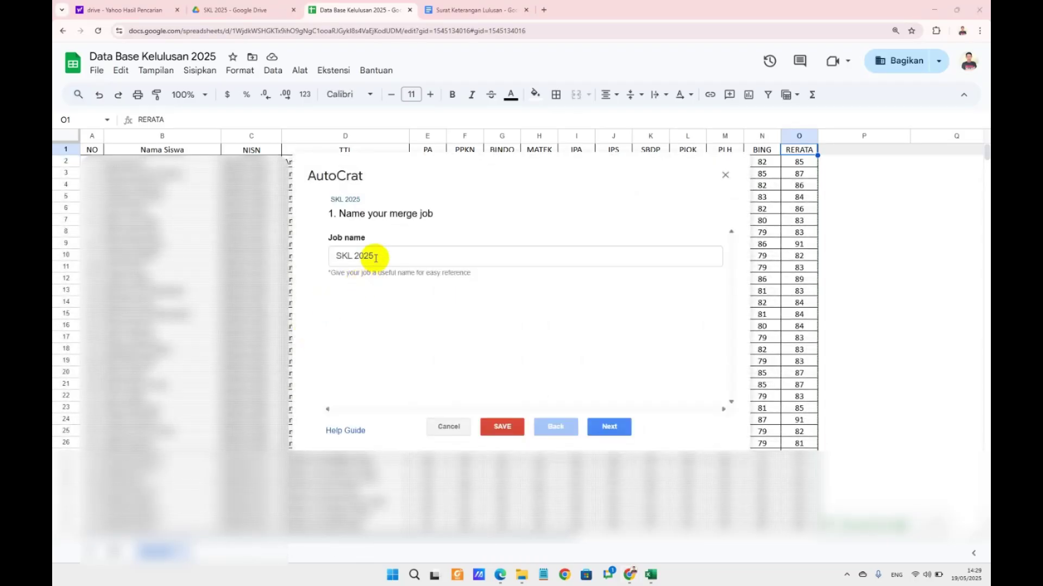
# - Accept SKL 2025 as the merge job name and open the Drive picker for the template
pyautogui.click(376, 259)
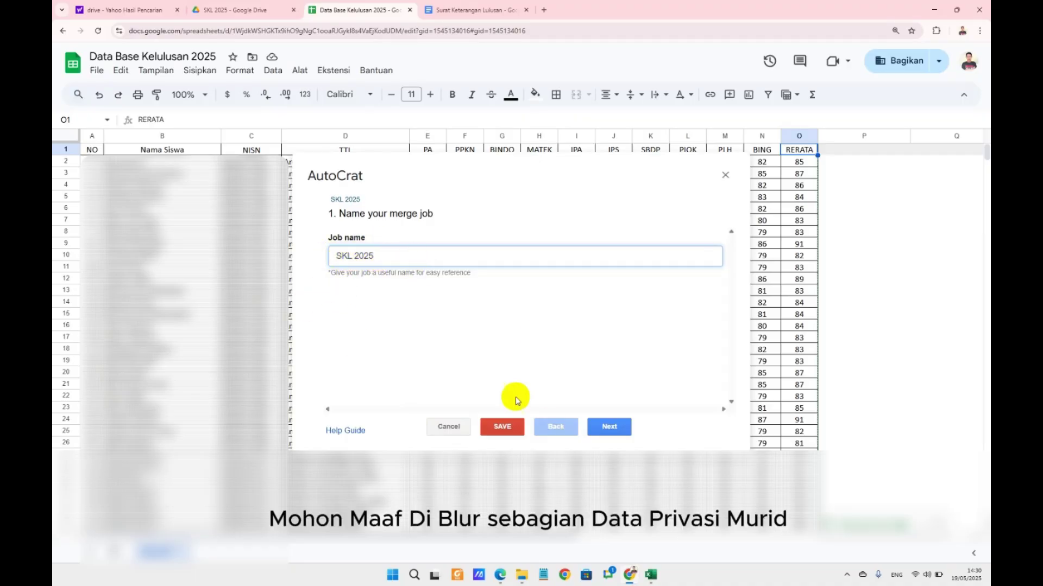
pyautogui.click(610, 427)
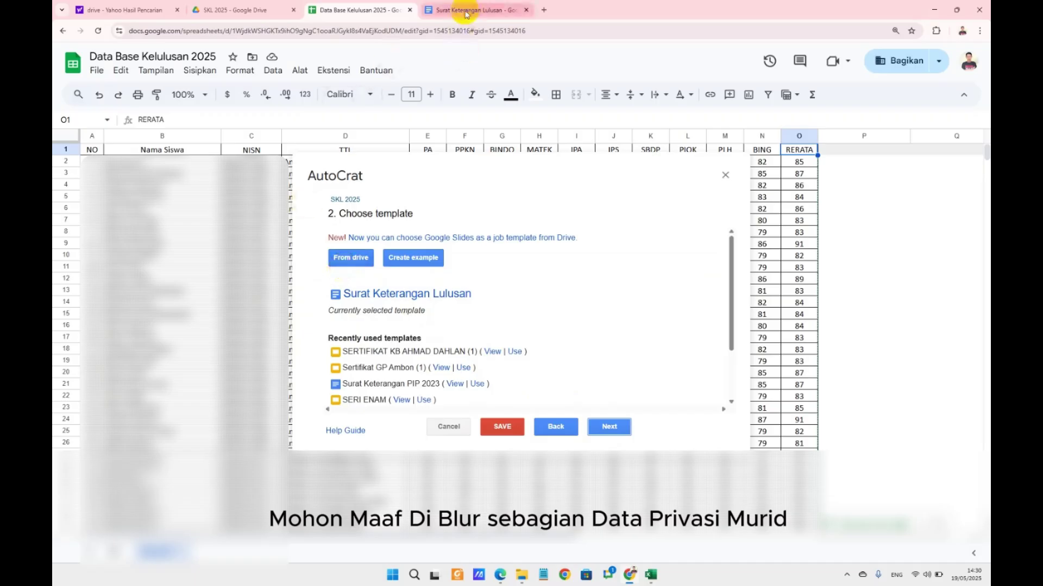
pyautogui.click(351, 259)
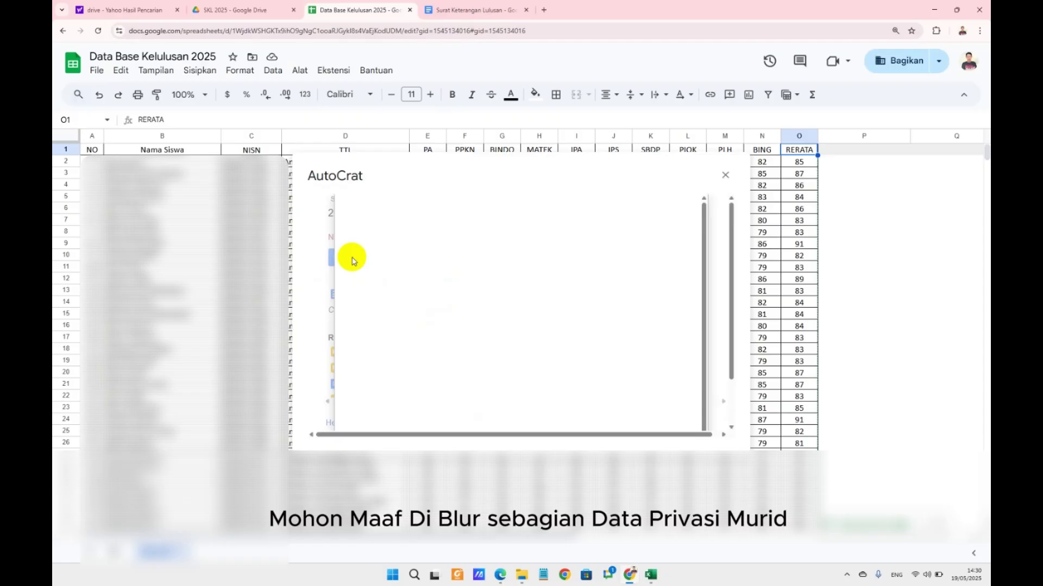
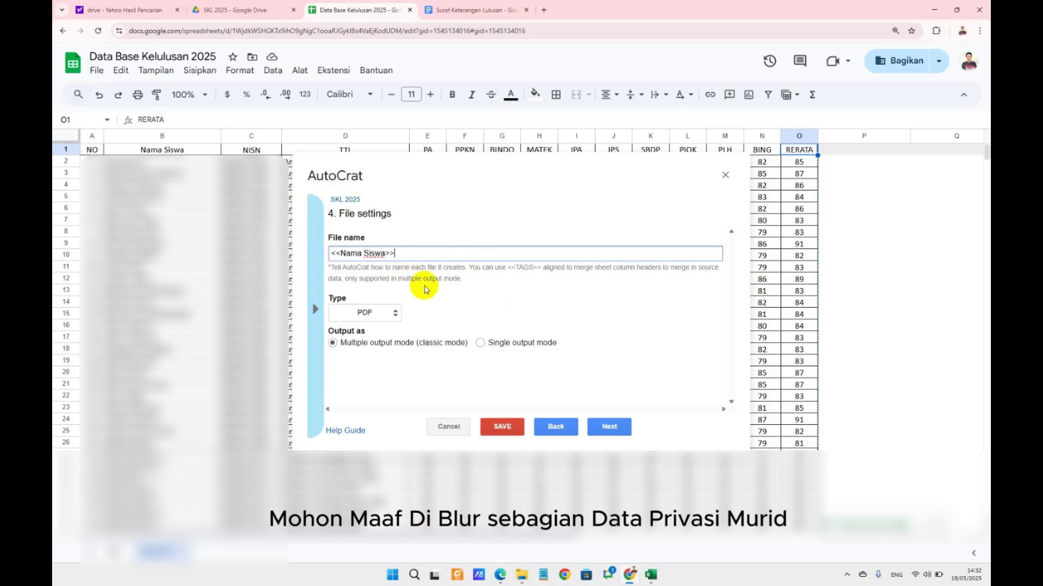
# - Set the merged file type to PDF and continue to the destination folder settings
pyautogui.click(389, 314)
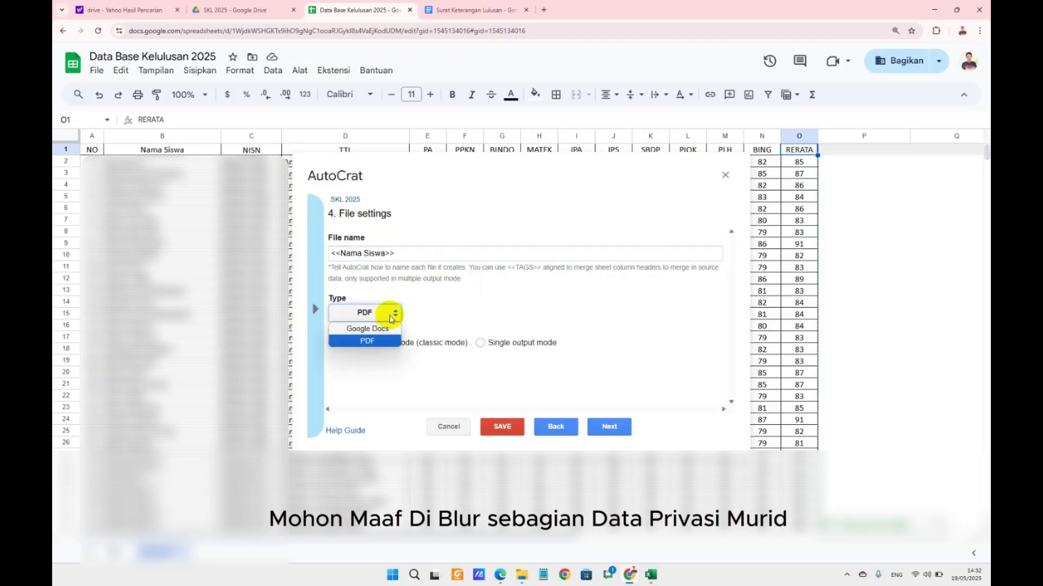
pyautogui.click(367, 342)
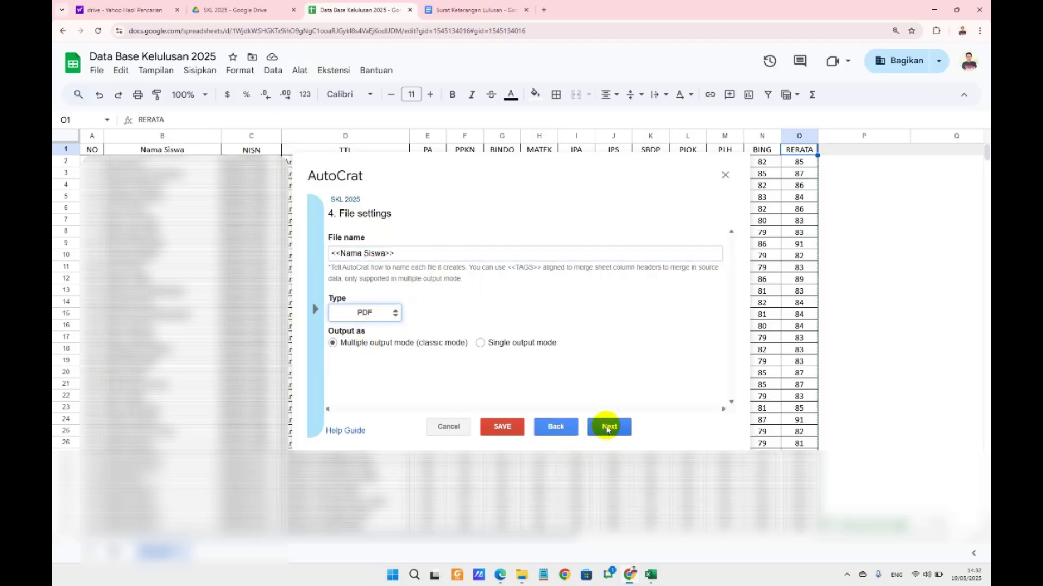
pyautogui.click(607, 427)
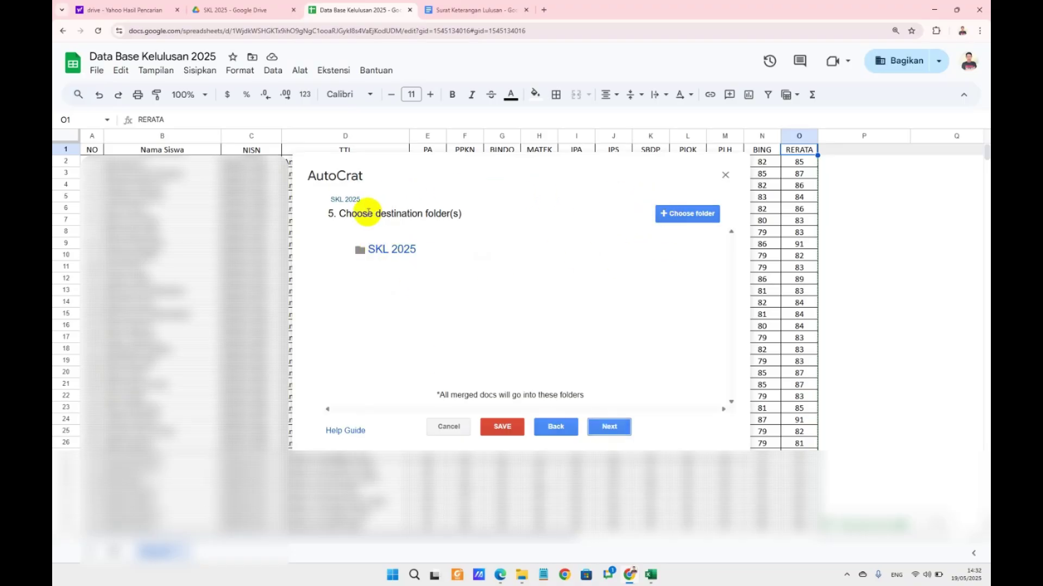
# - Switch to Google Drive and create a folder named Kumpulan SKL 2025 inside the SKL 2025 folder
pyautogui.moveTo(452, 261)
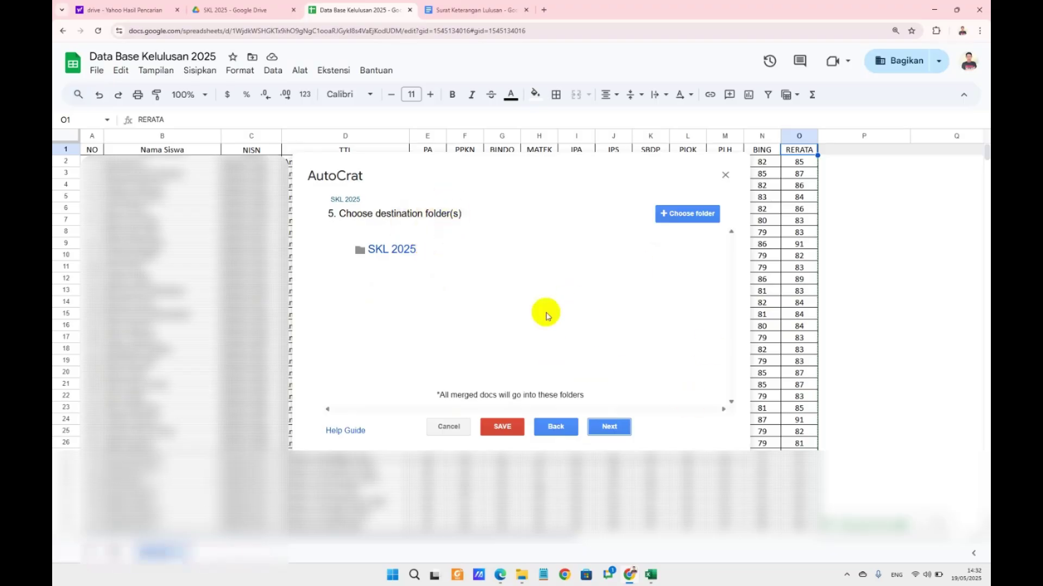
pyautogui.click(222, 11)
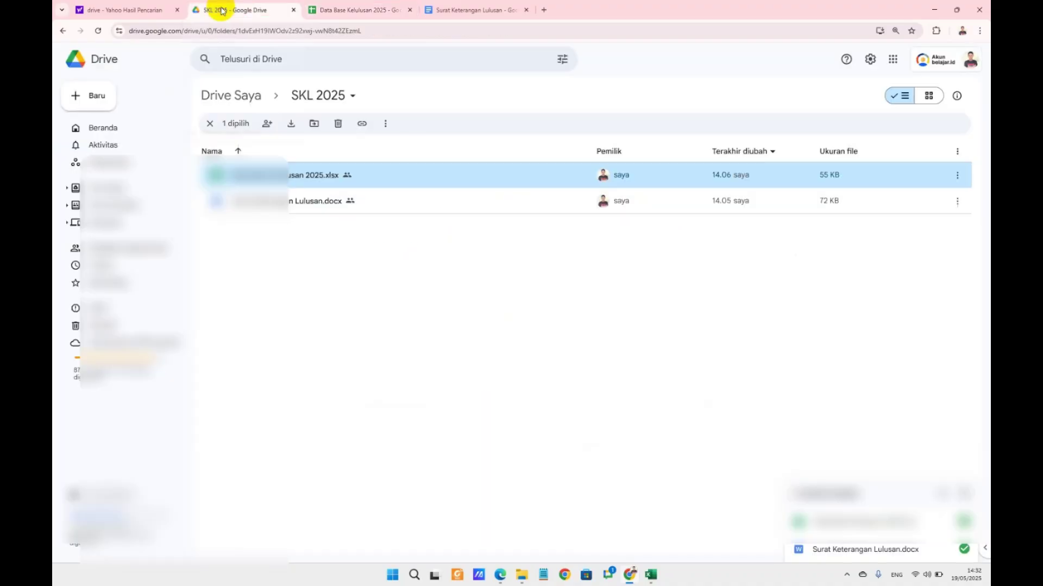
pyautogui.click(295, 282)
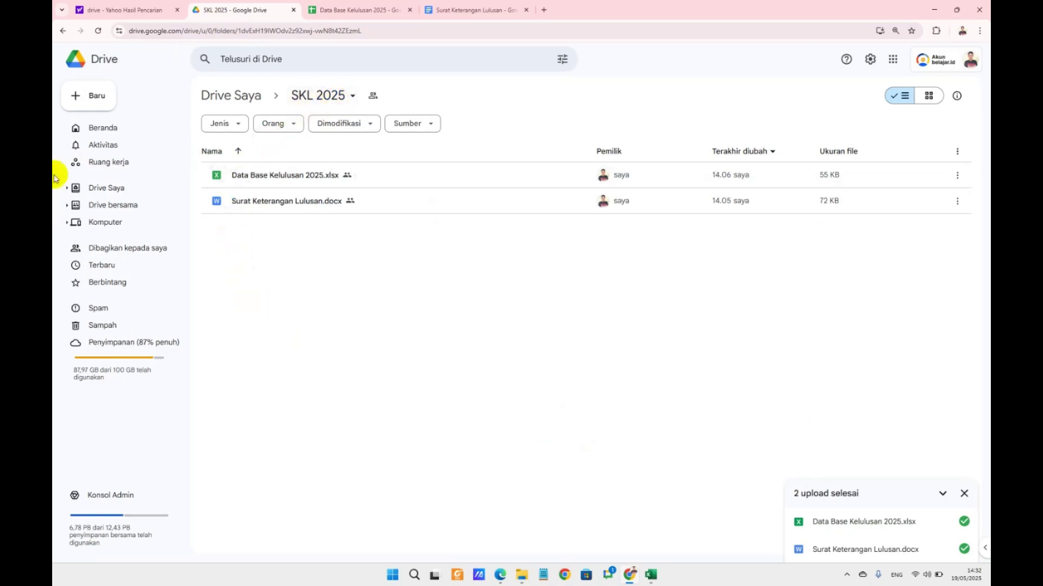
pyautogui.click(101, 99)
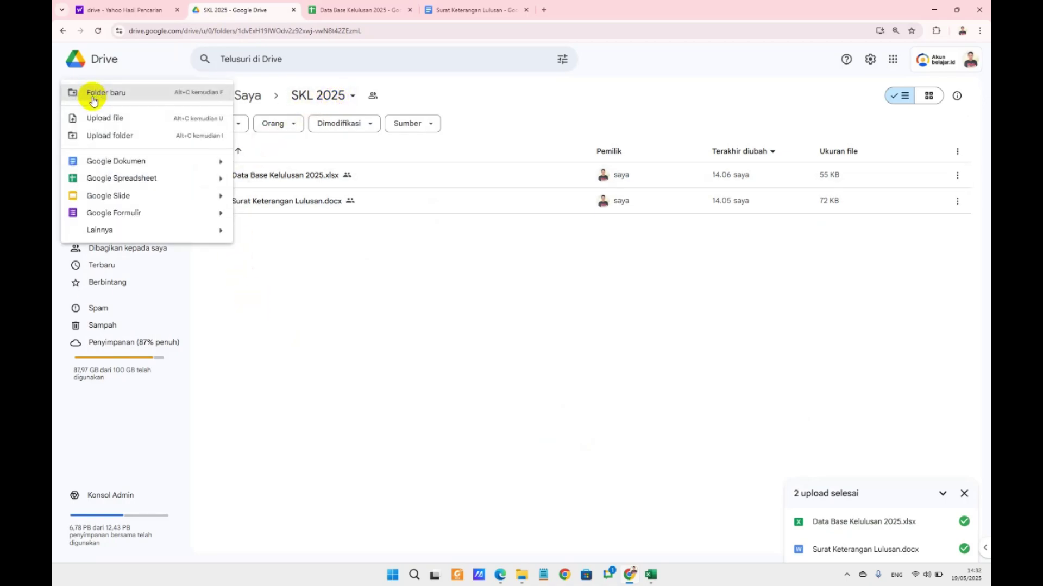
pyautogui.click(109, 98)
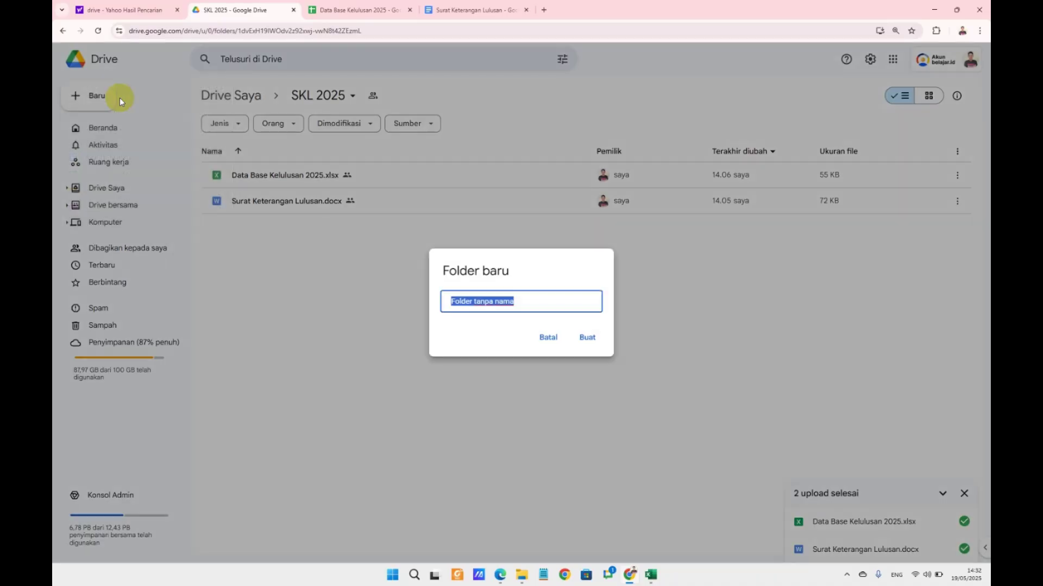
pyautogui.write('Kumpulan SKL 2025')
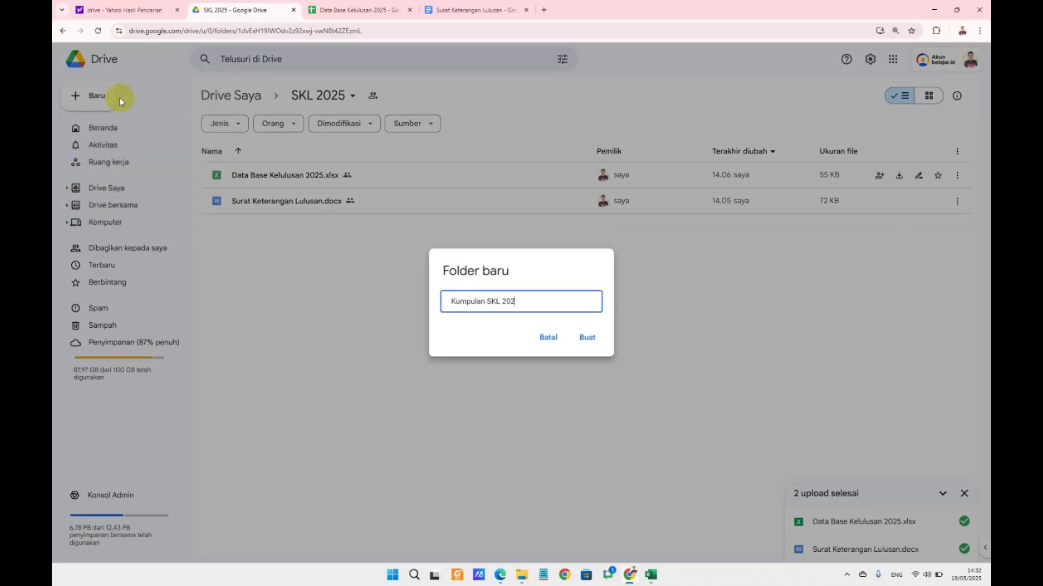
pyautogui.click(587, 337)
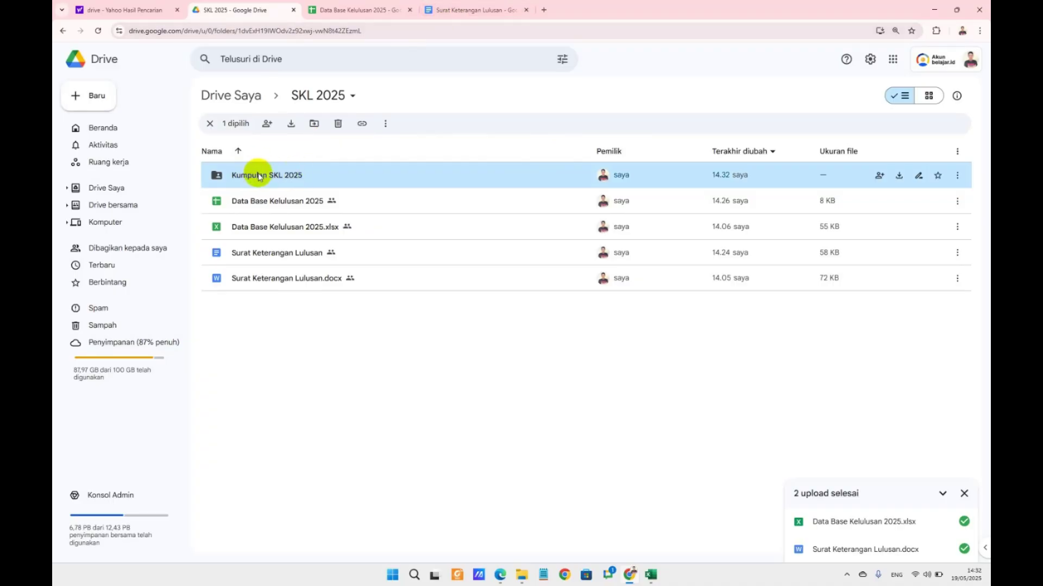
# - Return to the AutoCrat job and replace the destination folder SKL 2025 with Kumpulan SKL 2025
pyautogui.click(353, 10)
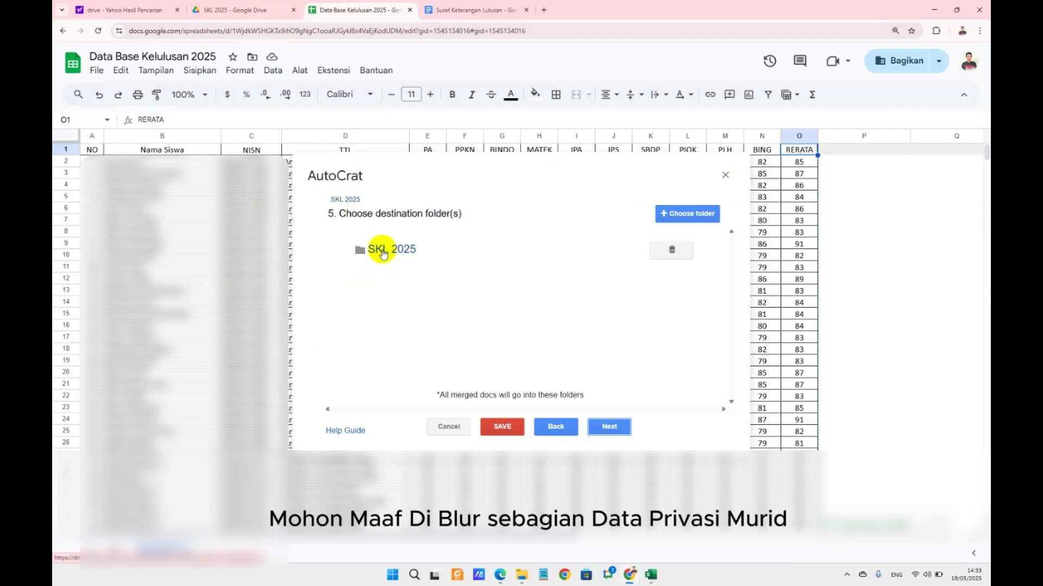
pyautogui.click(667, 255)
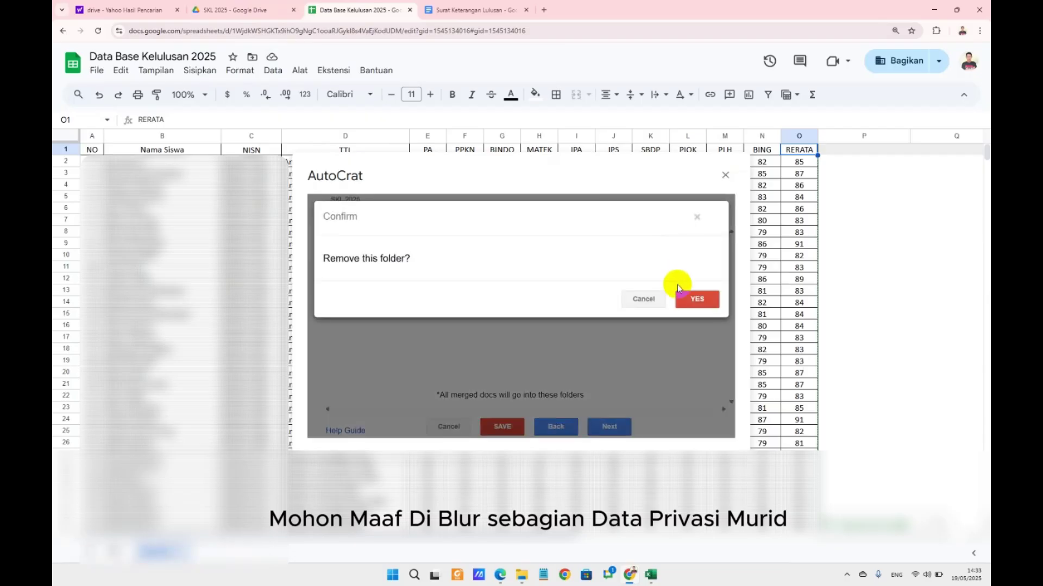
pyautogui.click(698, 297)
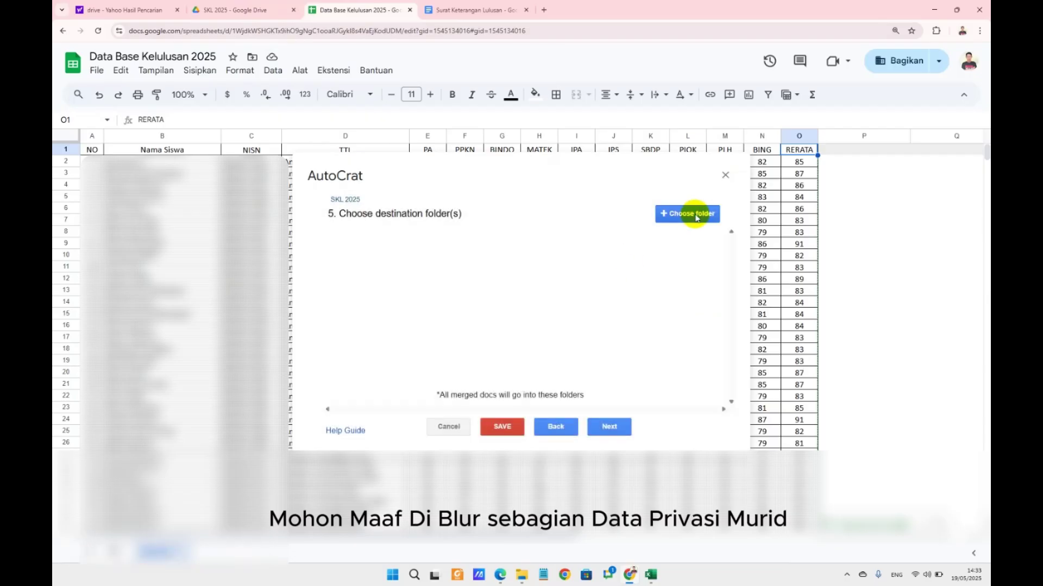
pyautogui.click(688, 215)
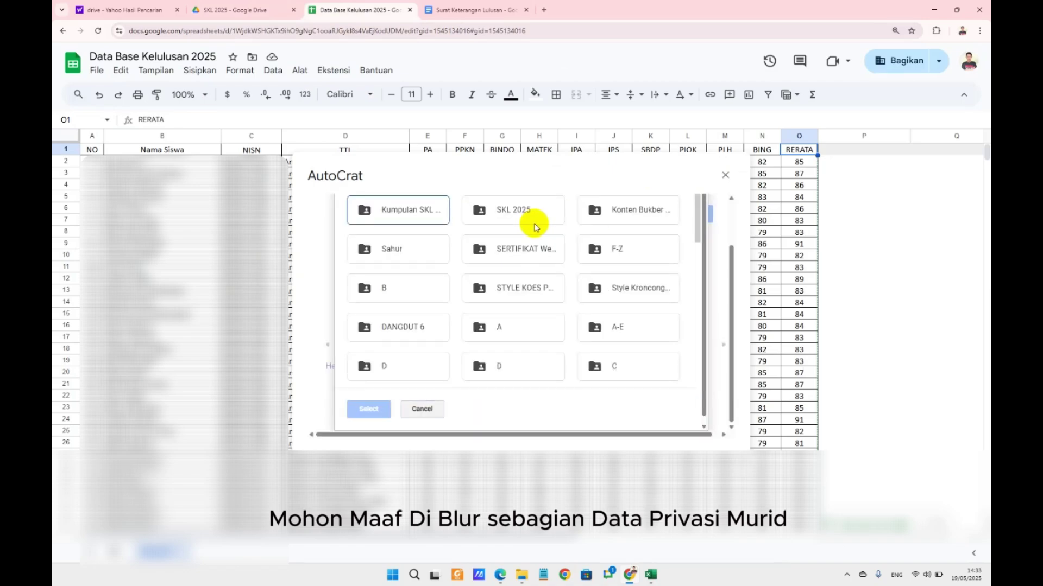
pyautogui.click(402, 213)
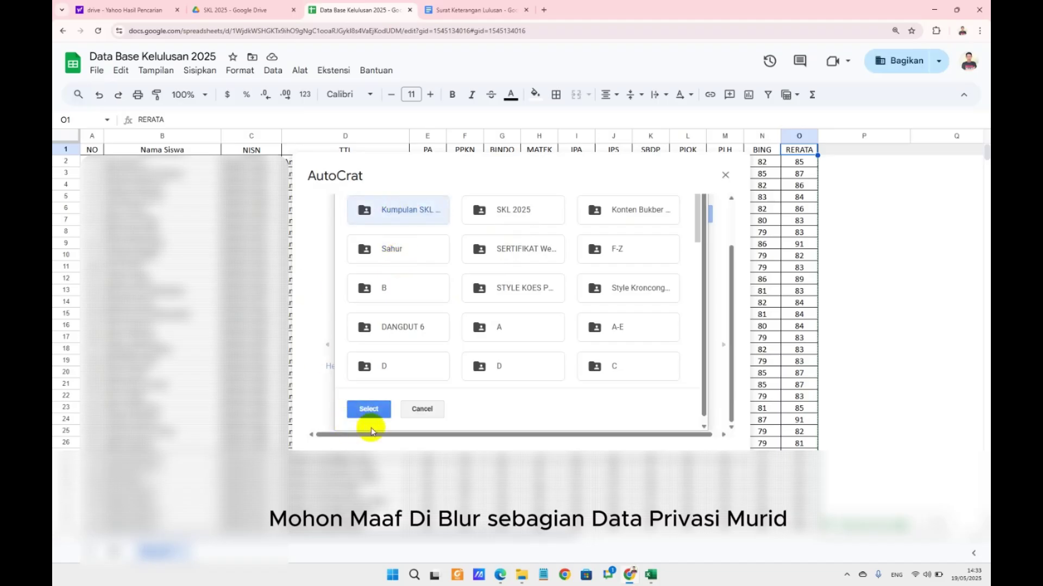
pyautogui.click(366, 408)
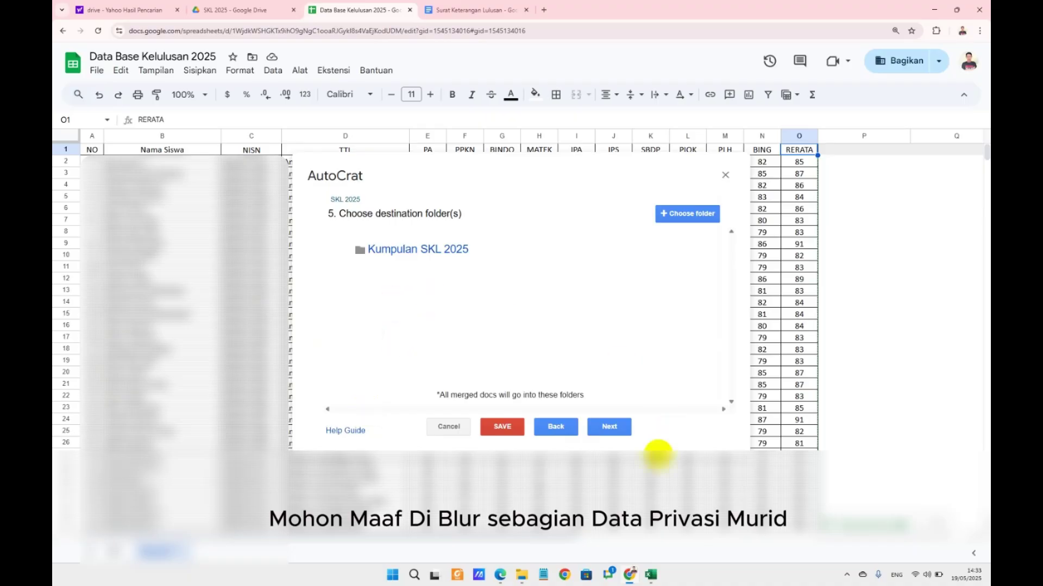
# - Confirm the destination folder and skip the optional dynamic folder reference and merge condition, continuing to the sharing settings
pyautogui.click(609, 428)
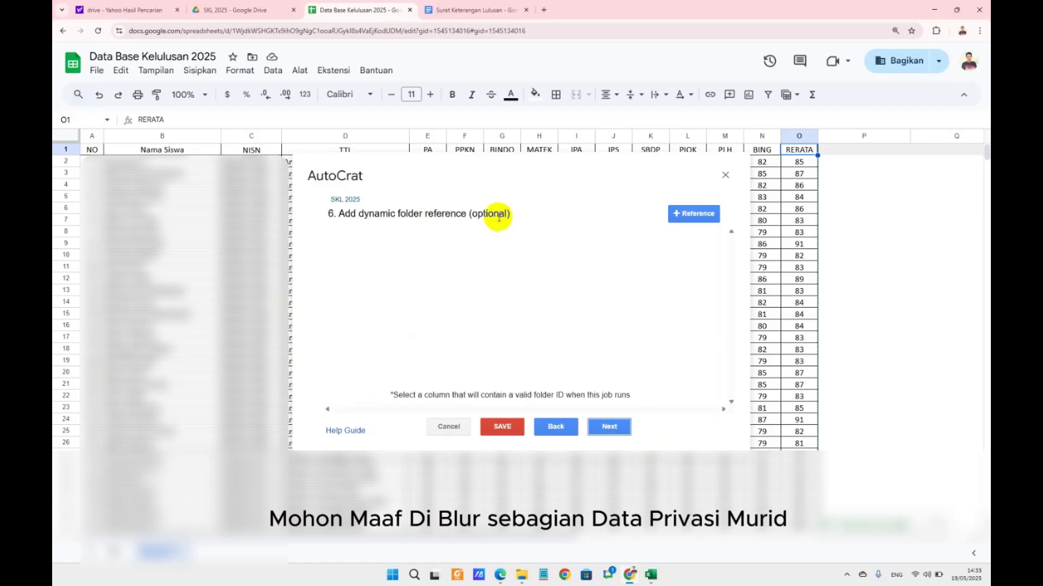
pyautogui.click(609, 426)
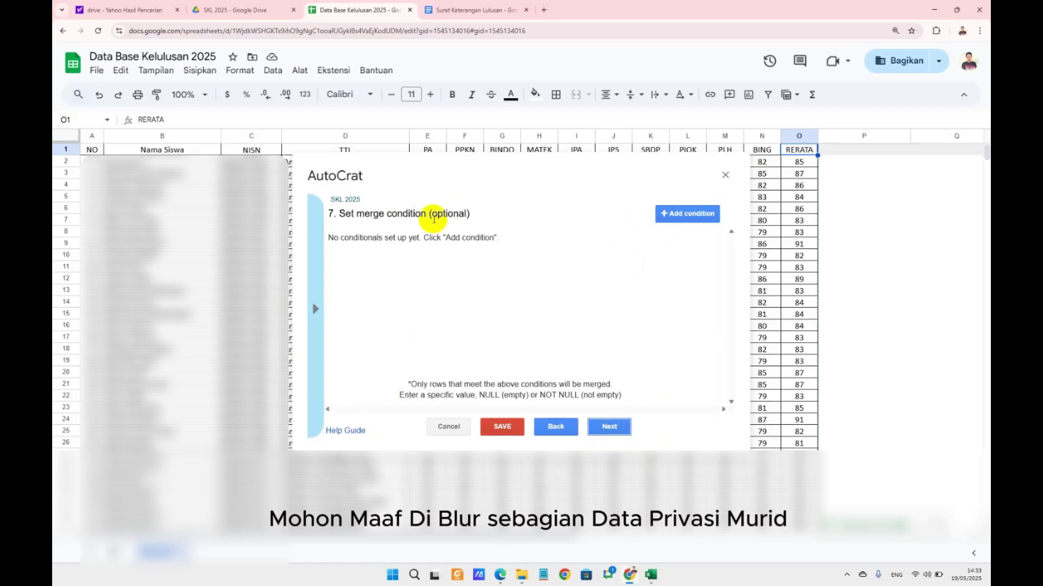
pyautogui.click(609, 427)
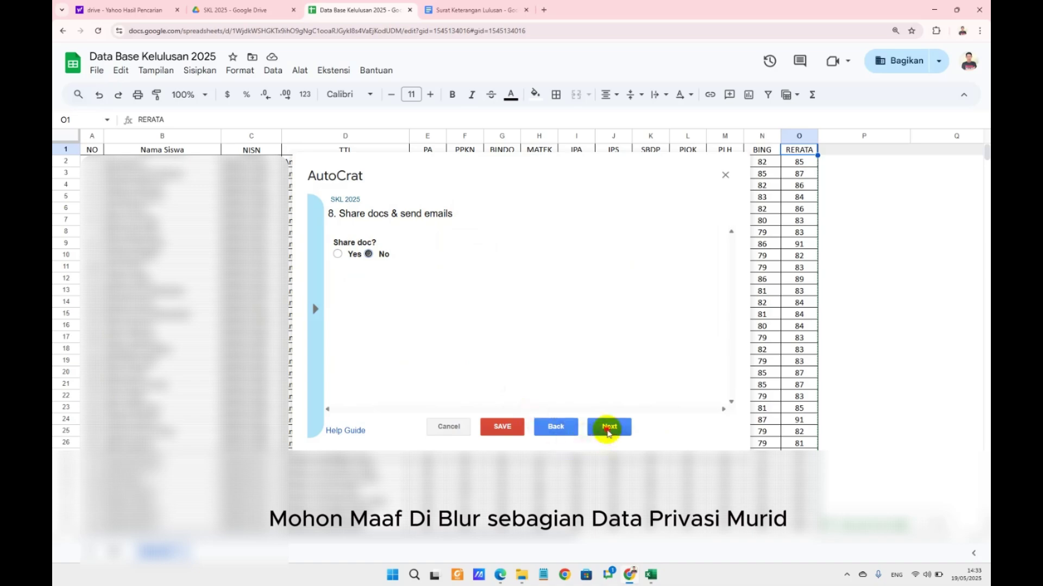
# - Leave document sharing off, enable the form trigger for the SKL 2025 job with the time trigger off, and save the job
pyautogui.click(607, 429)
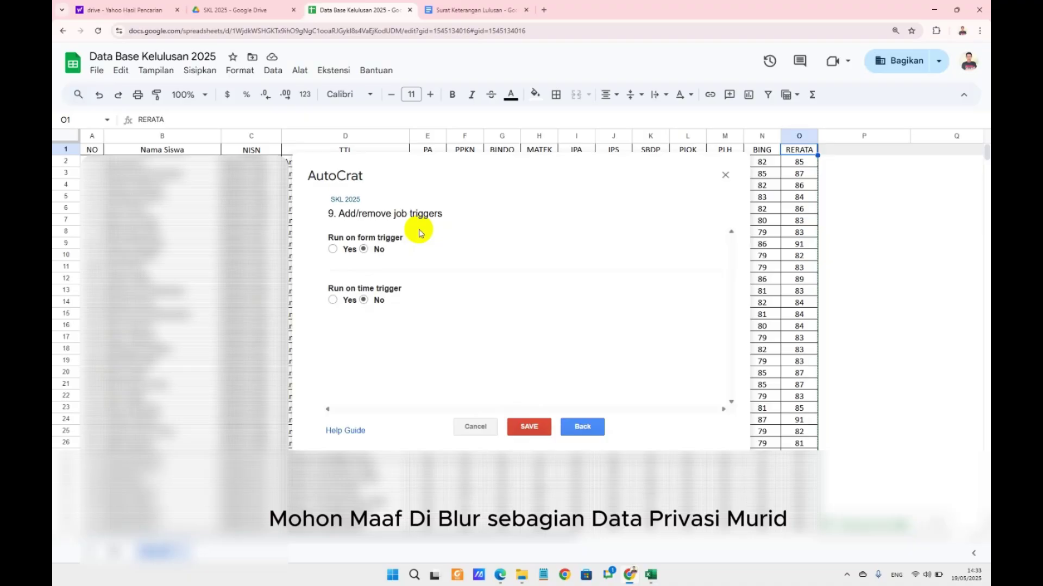
pyautogui.click(332, 249)
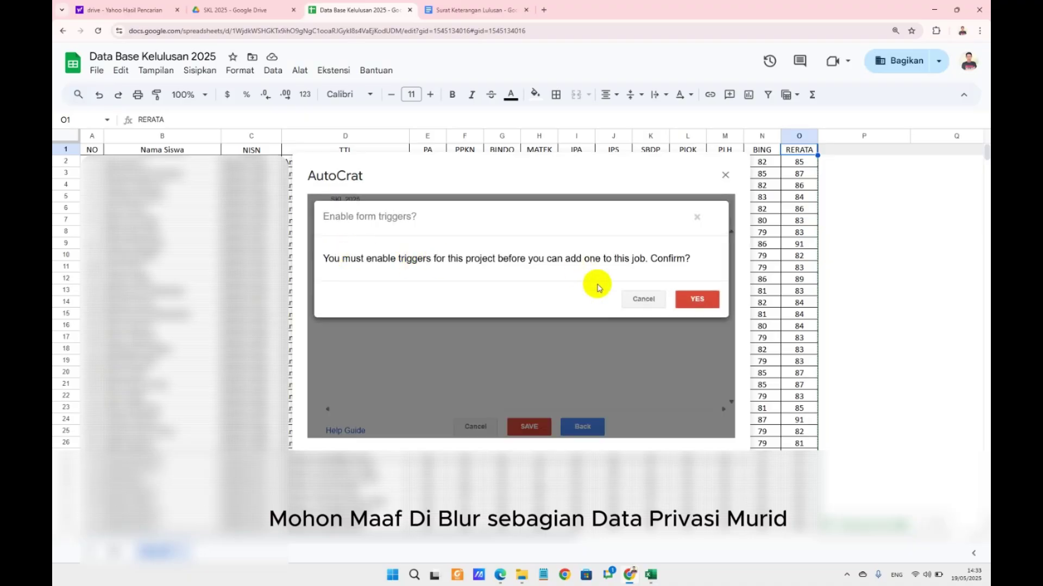
pyautogui.click(702, 298)
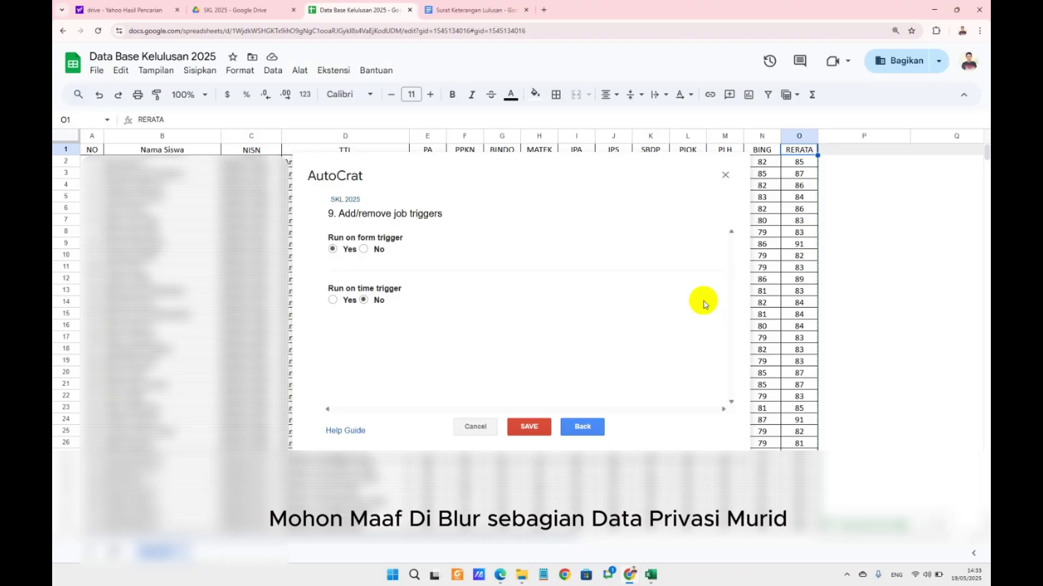
pyautogui.click(527, 425)
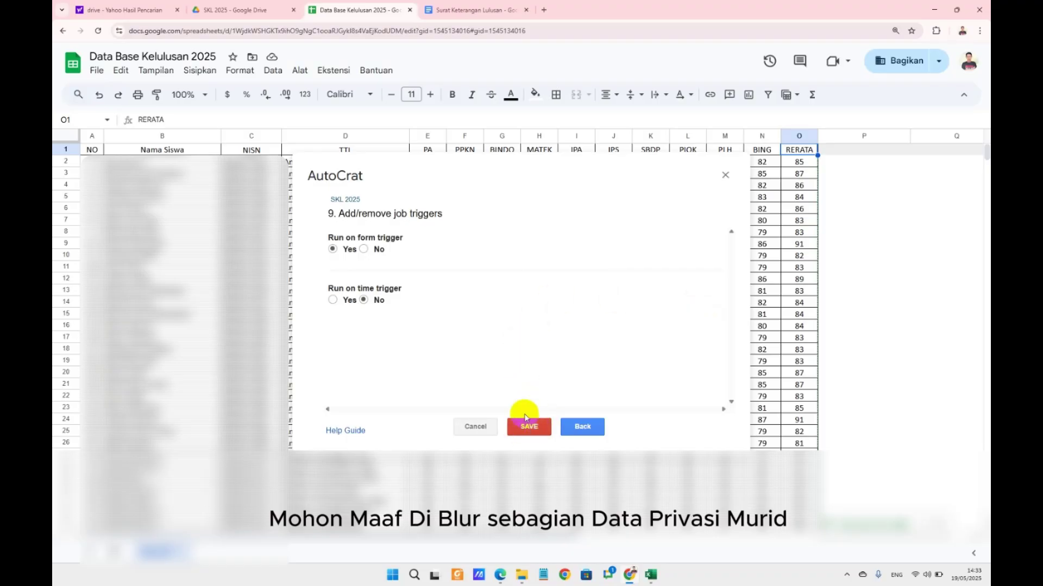
pyautogui.click(535, 430)
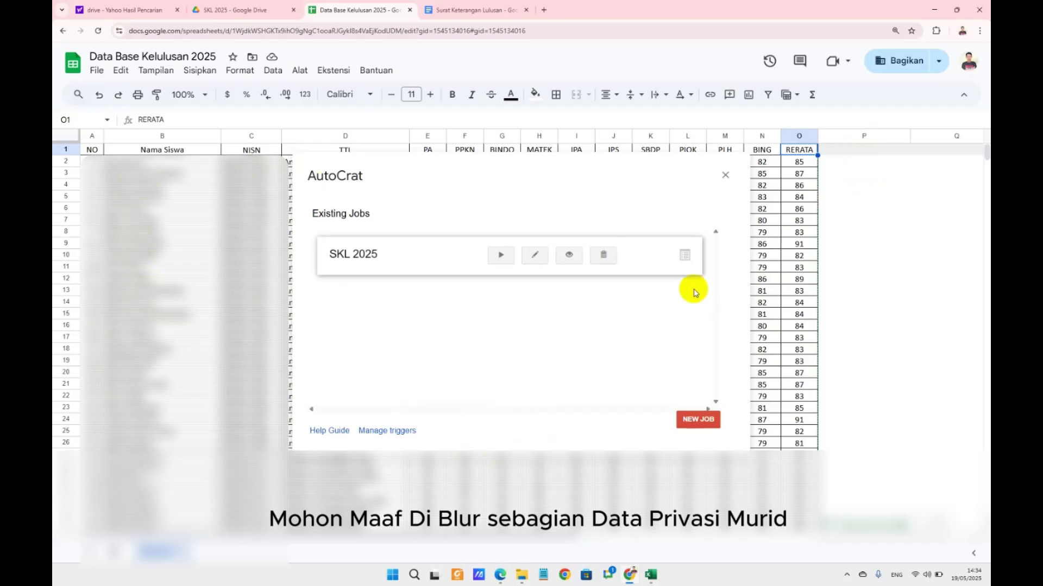
# - Run the SKL 2025 merge job until all rows are merged and close AutoCrat
pyautogui.click(500, 258)
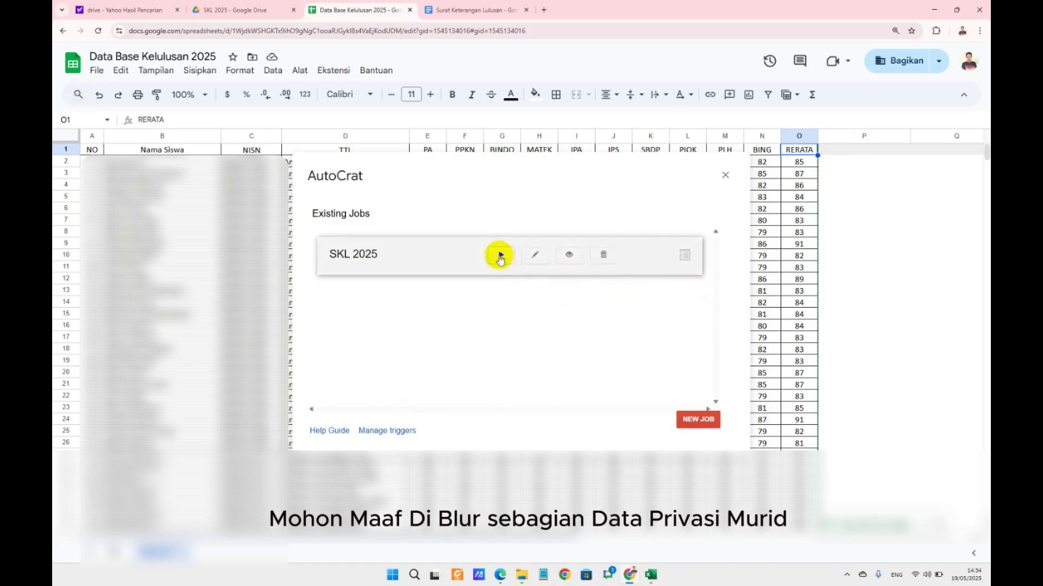
pyautogui.click(500, 259)
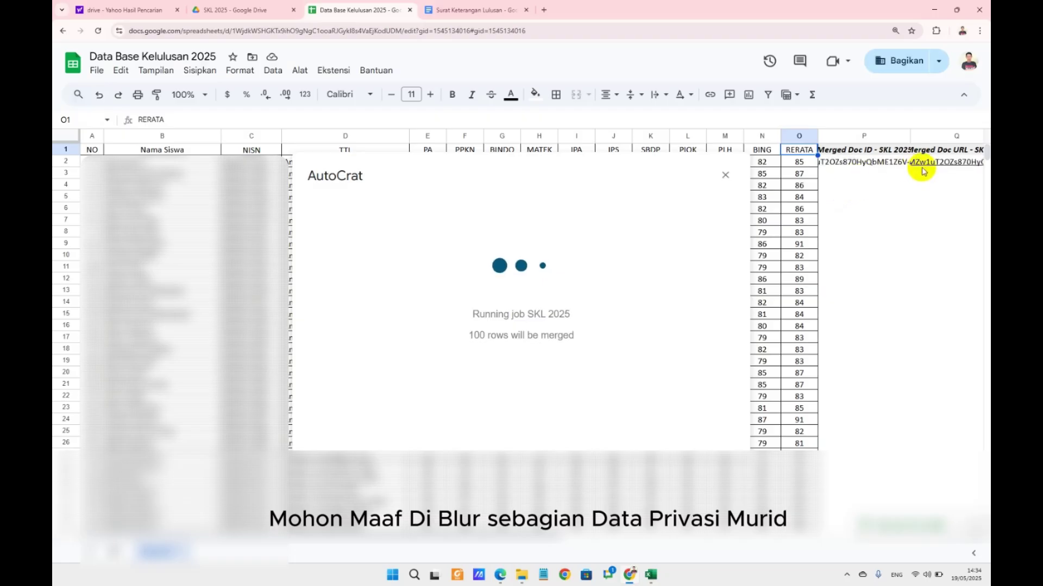
pyautogui.hscroll(3, 887, 209)
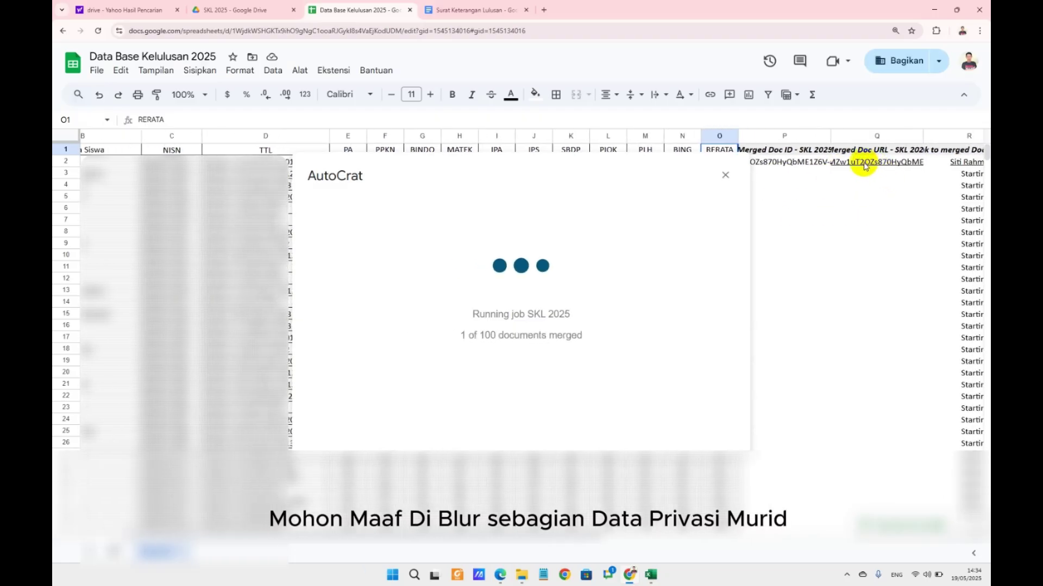
pyautogui.moveTo(863, 164)
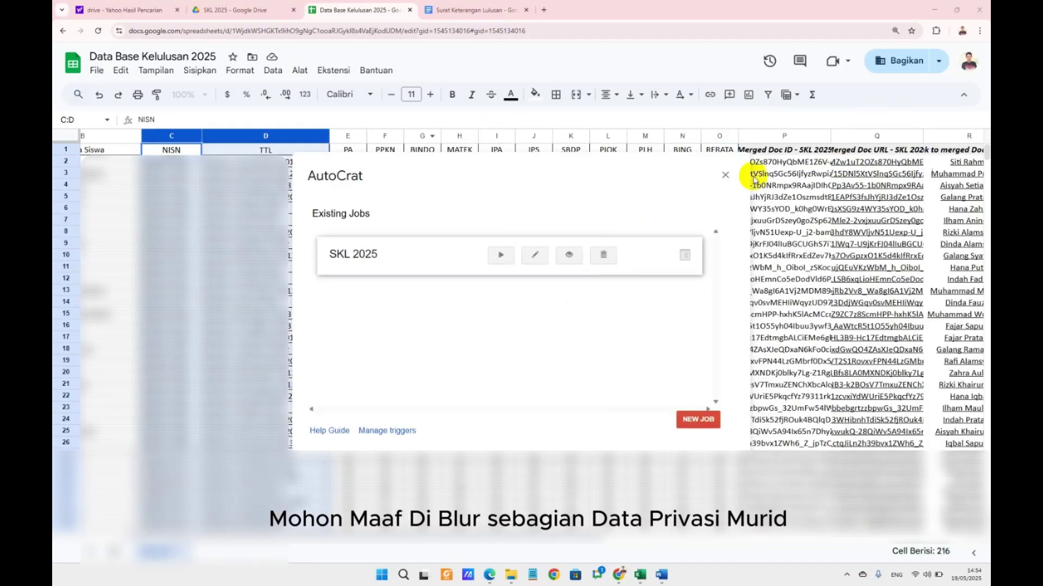
pyautogui.click(726, 174)
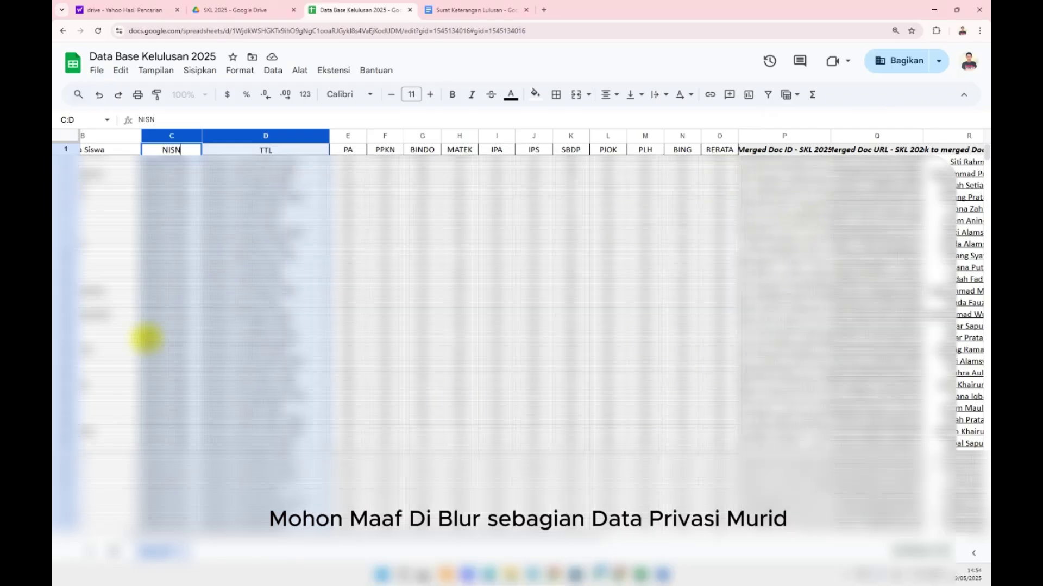
# - Delete the grade columns from PA through RERATA (columns E to O) from the sheet
pyautogui.hscroll(3, 855, 214)
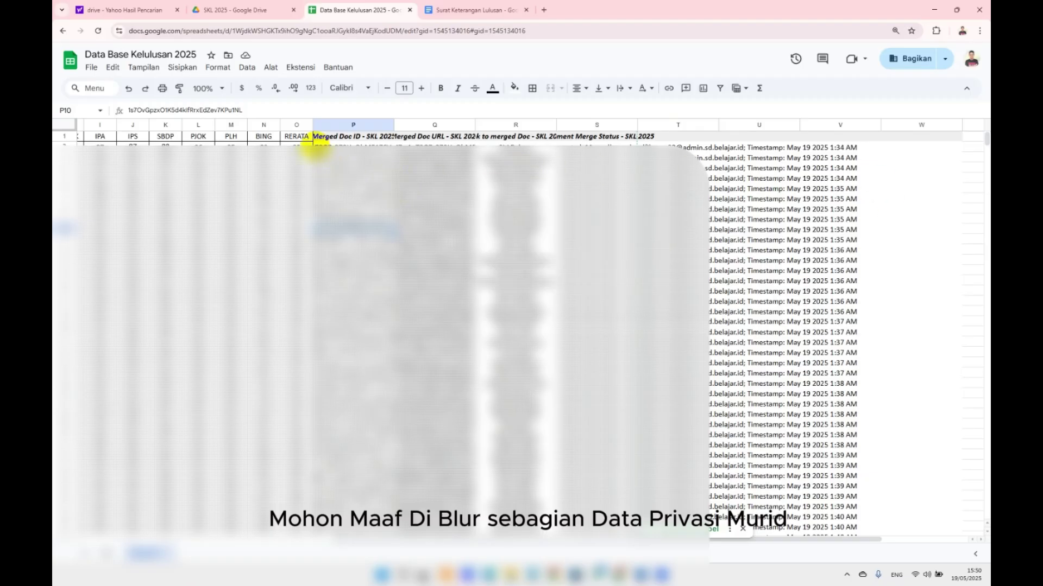
pyautogui.hscroll(-5, 314, 146)
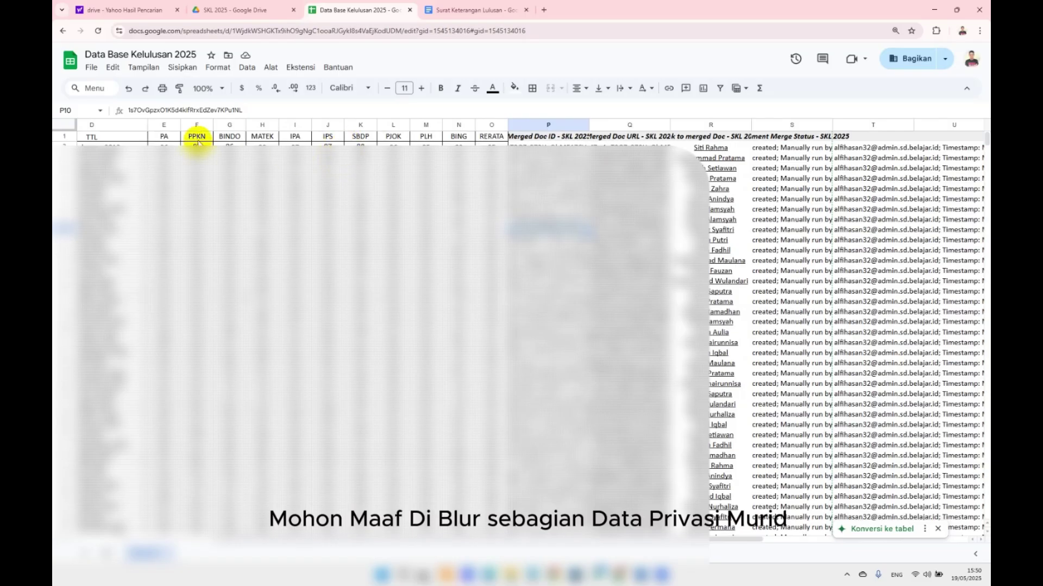
pyautogui.moveTo(163, 122); pyautogui.dragTo(482, 140)
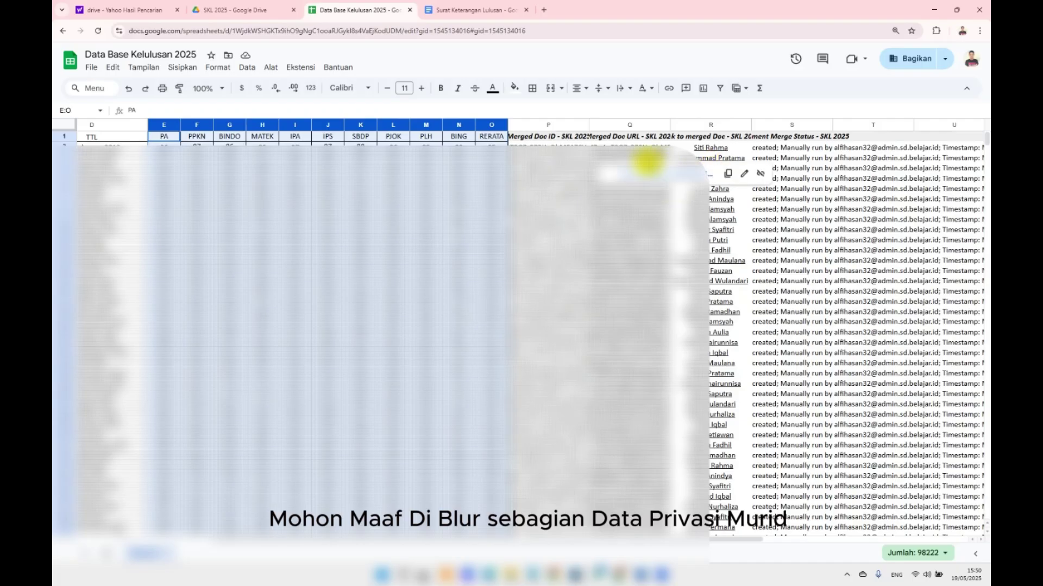
pyautogui.moveTo(648, 160)
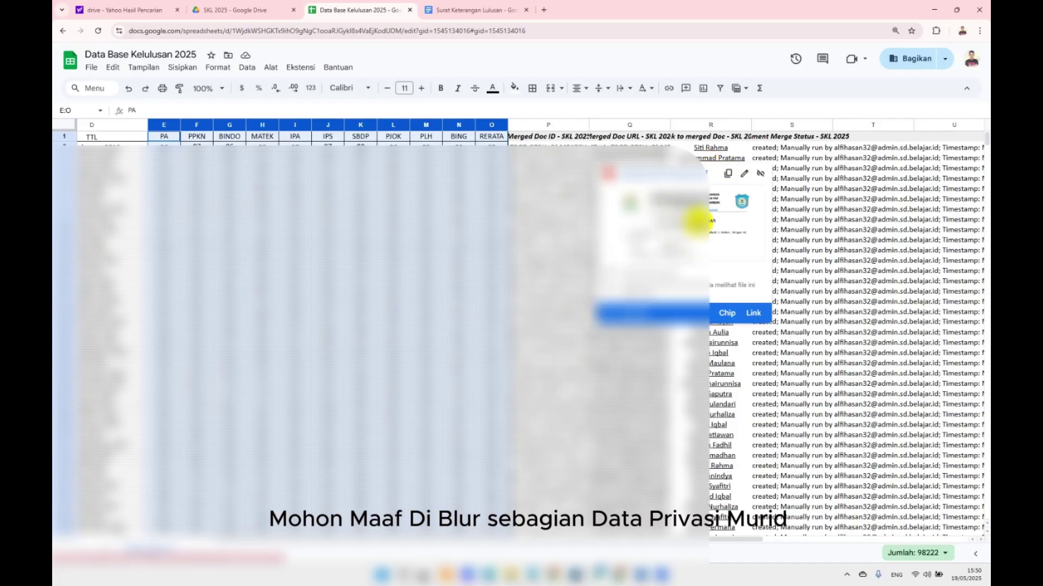
pyautogui.rightClick(439, 126)
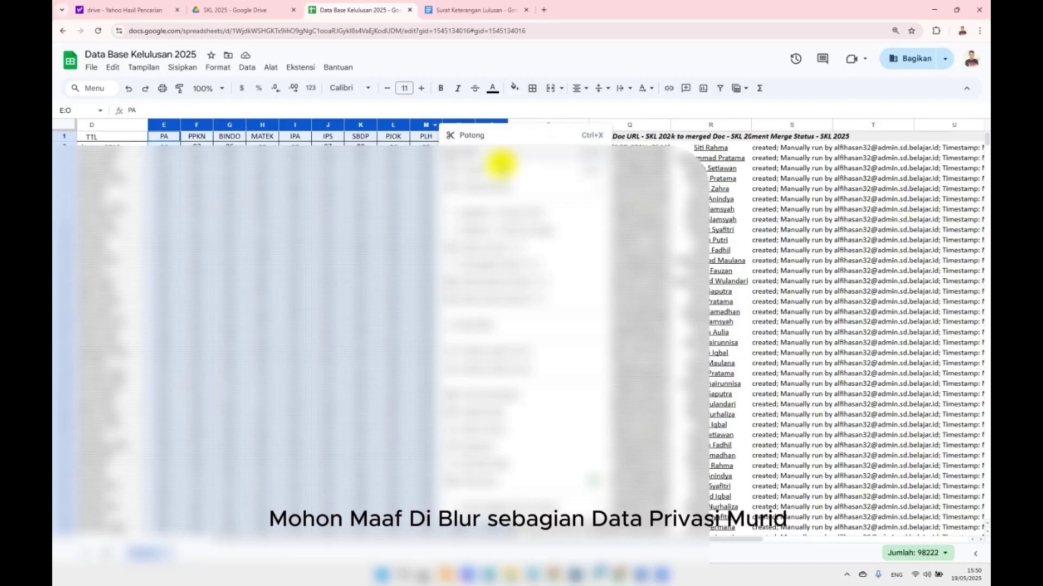
pyautogui.click(488, 251)
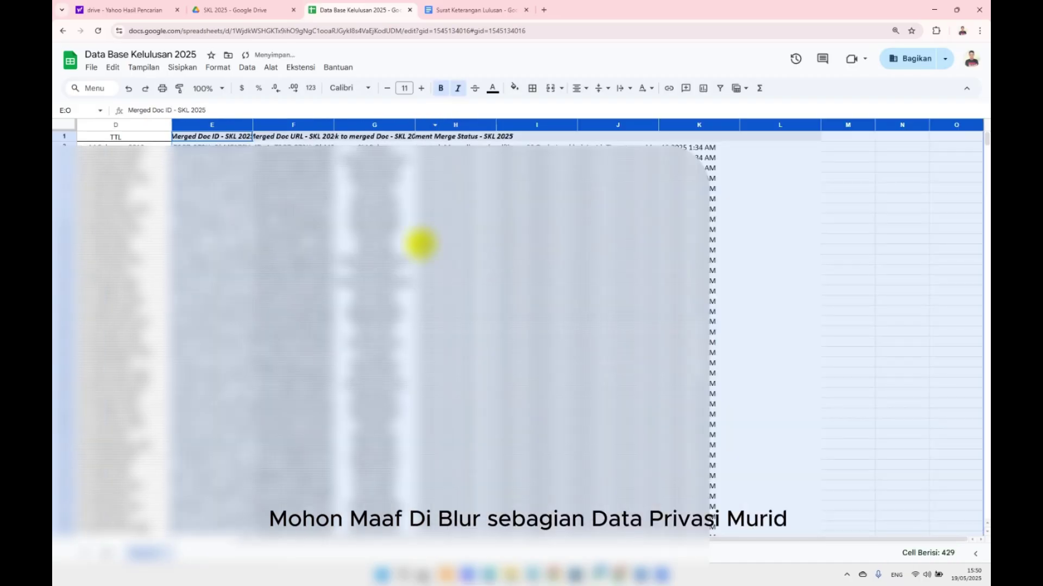
# - Check the first merged document's ID and URL cells, and delete the Merged Doc ID - SKL 2025 column
pyautogui.rightClick(251, 124)
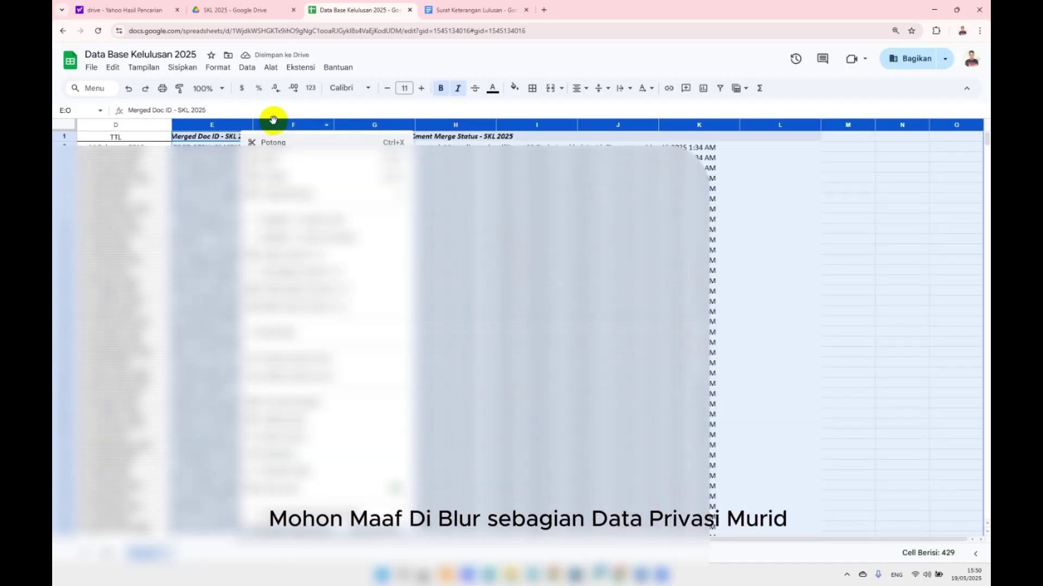
pyautogui.click(848, 188)
pyautogui.click(221, 137)
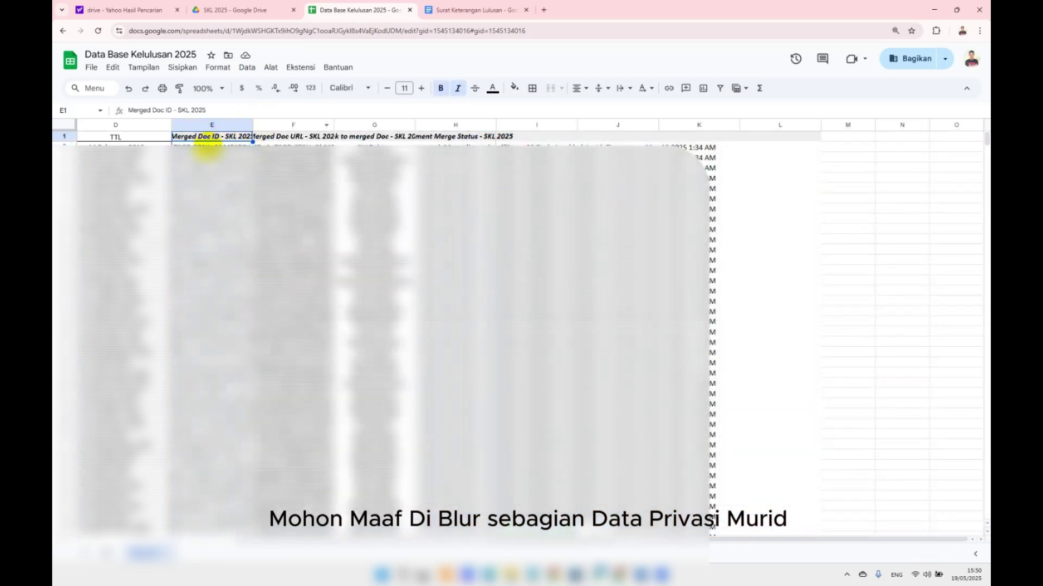
pyautogui.click(211, 146)
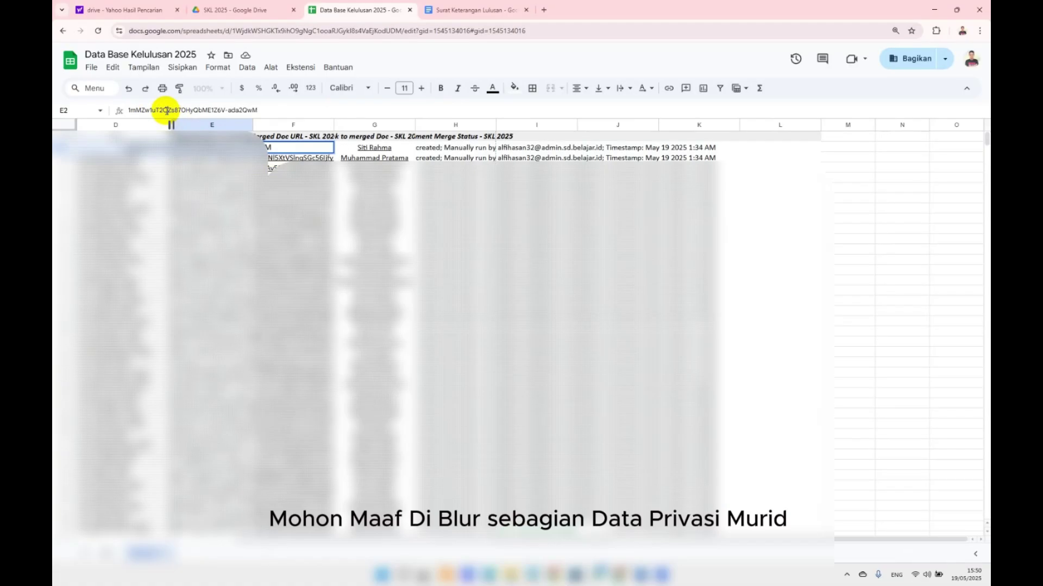
pyautogui.click(230, 168)
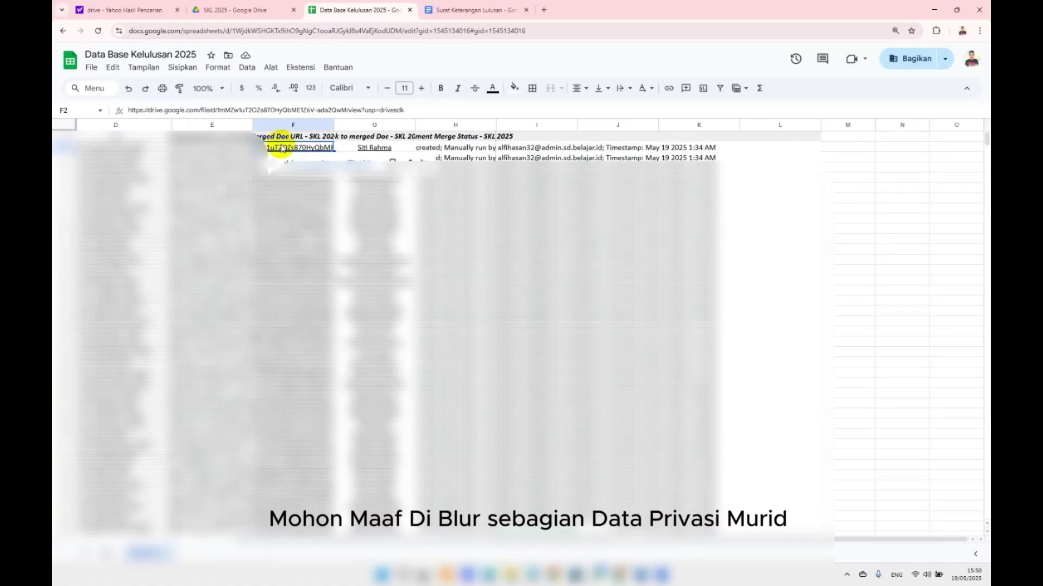
pyautogui.click(220, 152)
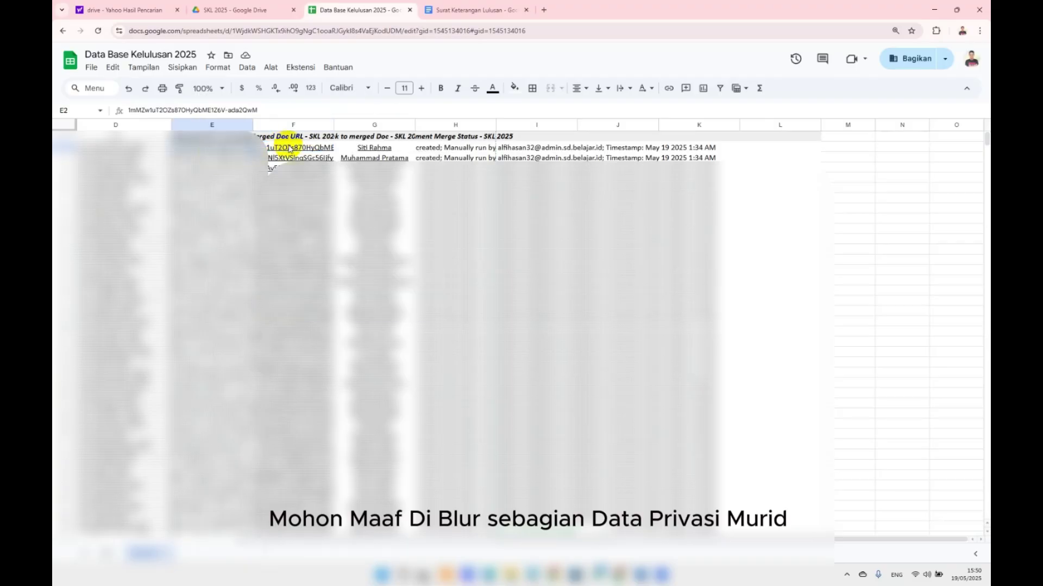
pyautogui.click(231, 125)
pyautogui.rightClick(232, 126)
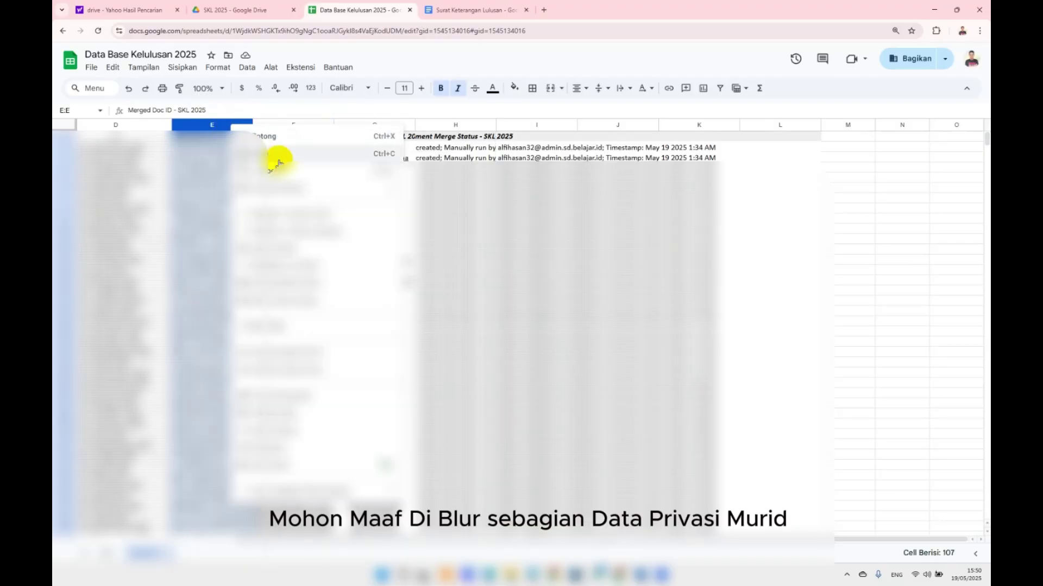
pyautogui.click(274, 248)
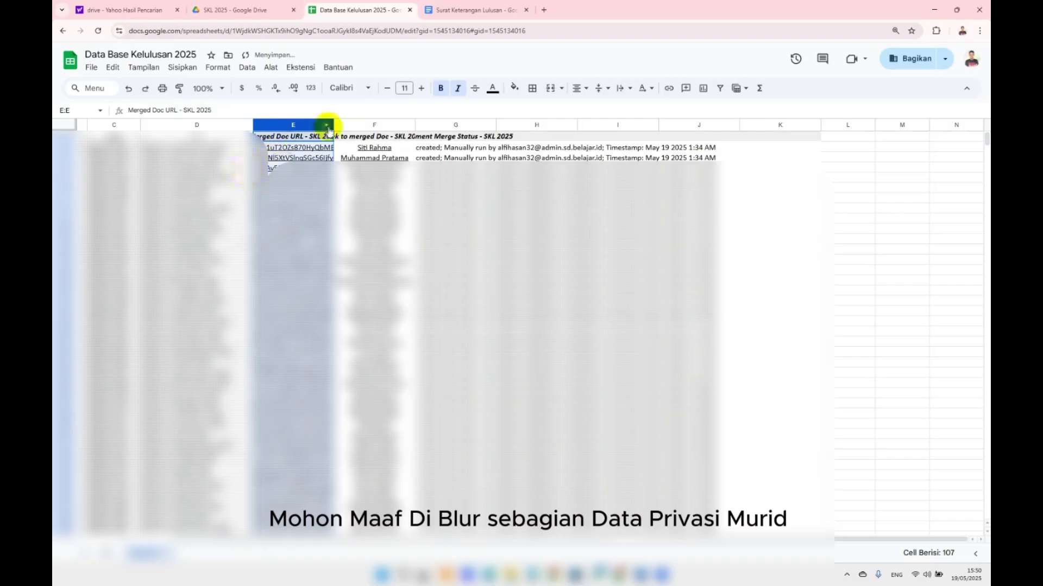
# - Widen the Merged Doc URL column to fit the full links and delete the merge link and status columns F through I
pyautogui.moveTo(411, 129); pyautogui.dragTo(591, 145)
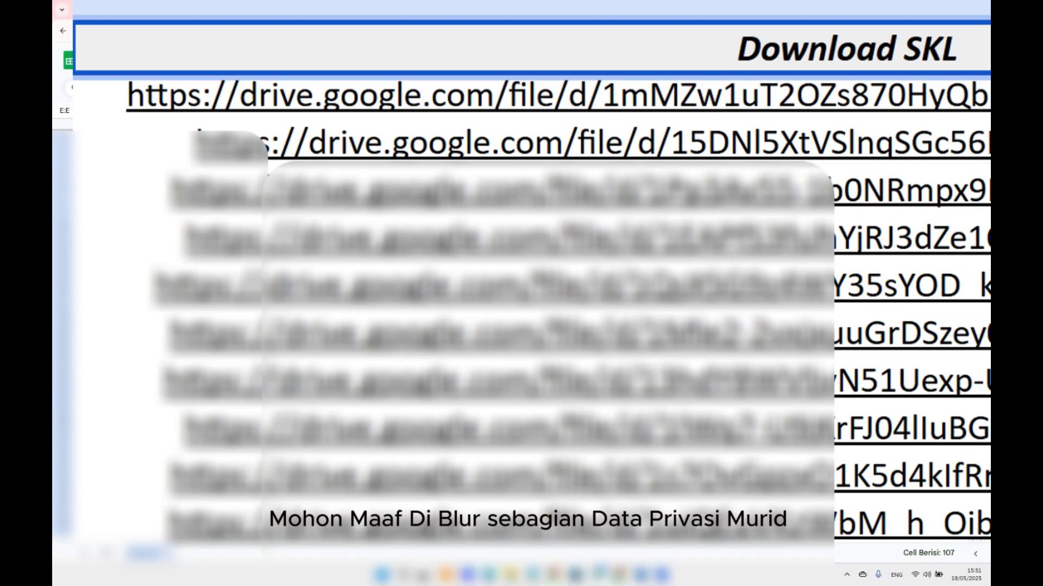
pyautogui.rightClick(823, 131)
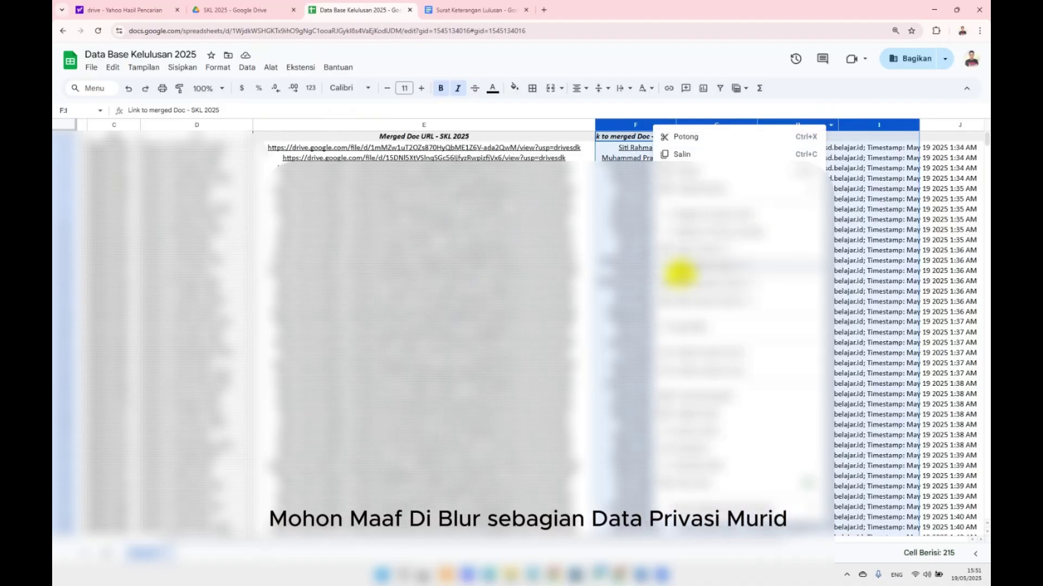
pyautogui.click(698, 245)
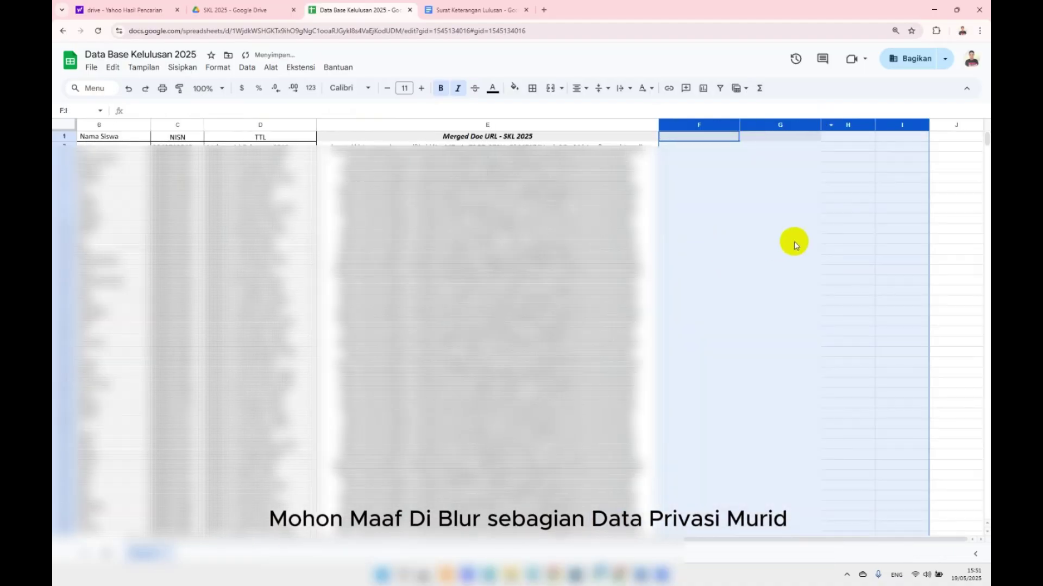
pyautogui.click(741, 163)
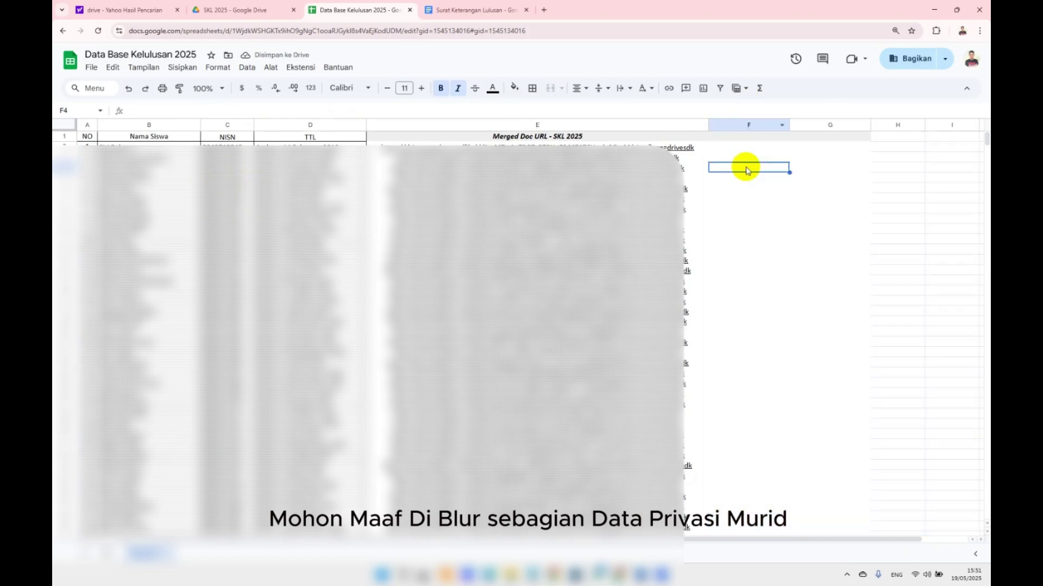
pyautogui.moveTo(710, 125); pyautogui.dragTo(702, 126)
# - Open the first student's generated PDF from its merged document link, check the graduation letter, and close it
pyautogui.moveTo(532, 153)
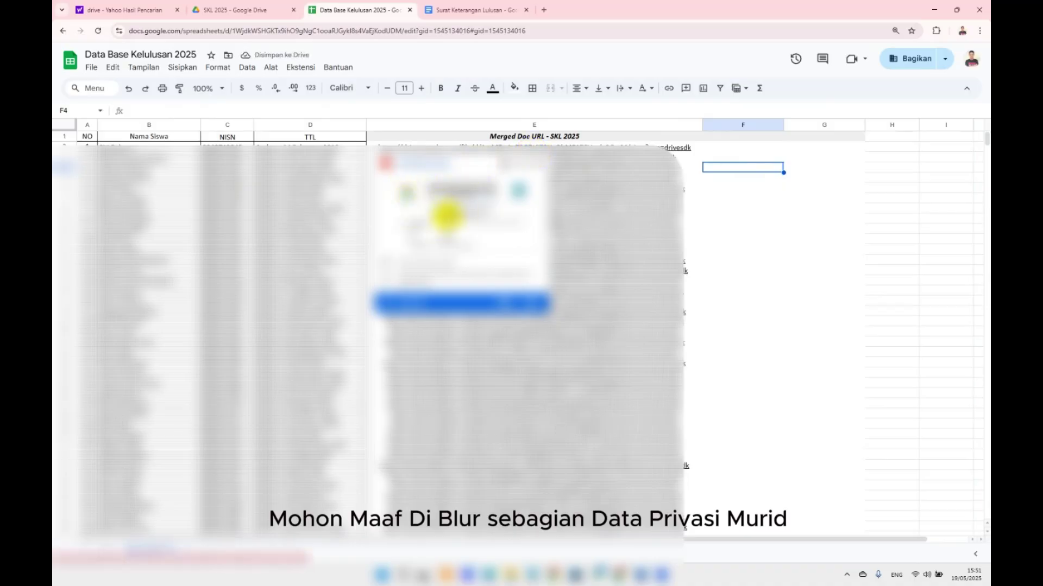
pyautogui.click(444, 223)
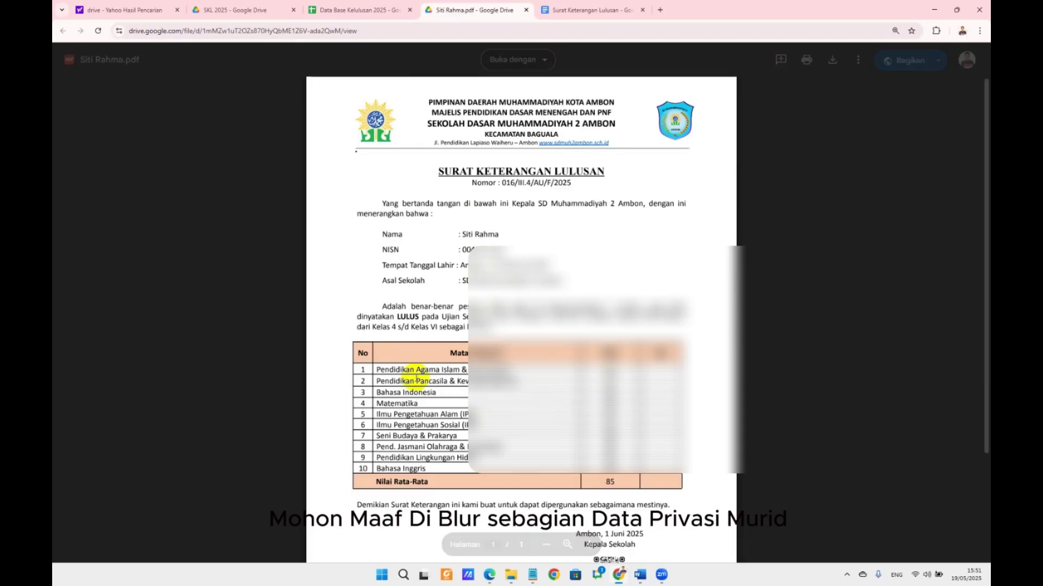
pyautogui.click(526, 10)
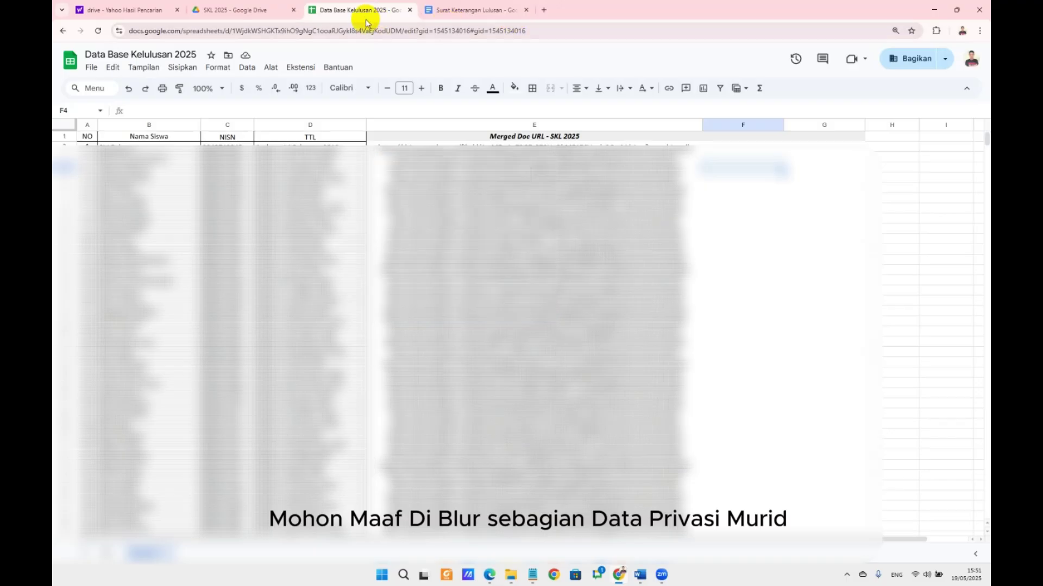
# - Review the Nama Siswa, NISN and TTL columns kept in the sheet
pyautogui.click(736, 260)
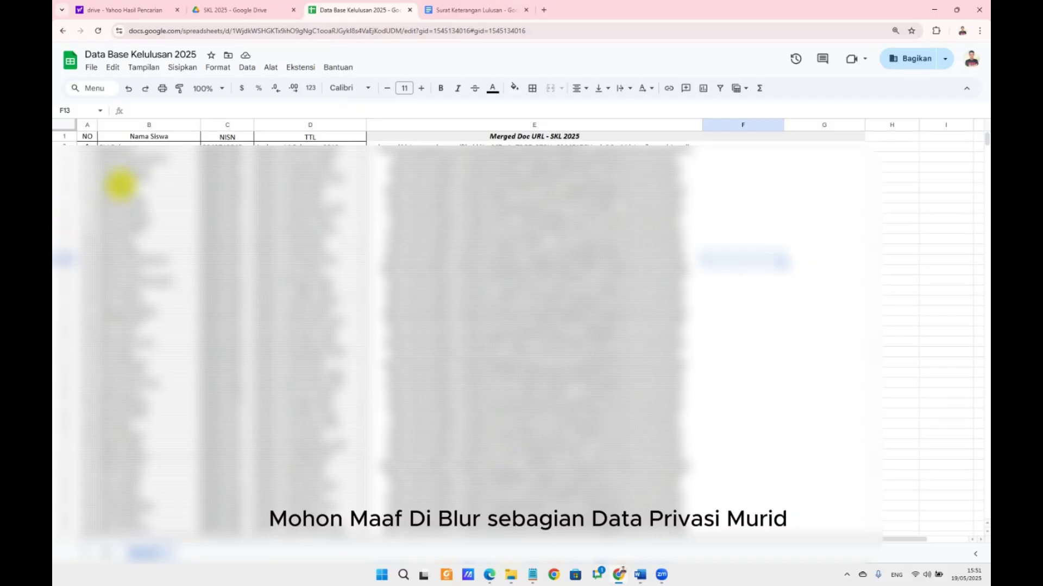
pyautogui.click(147, 139)
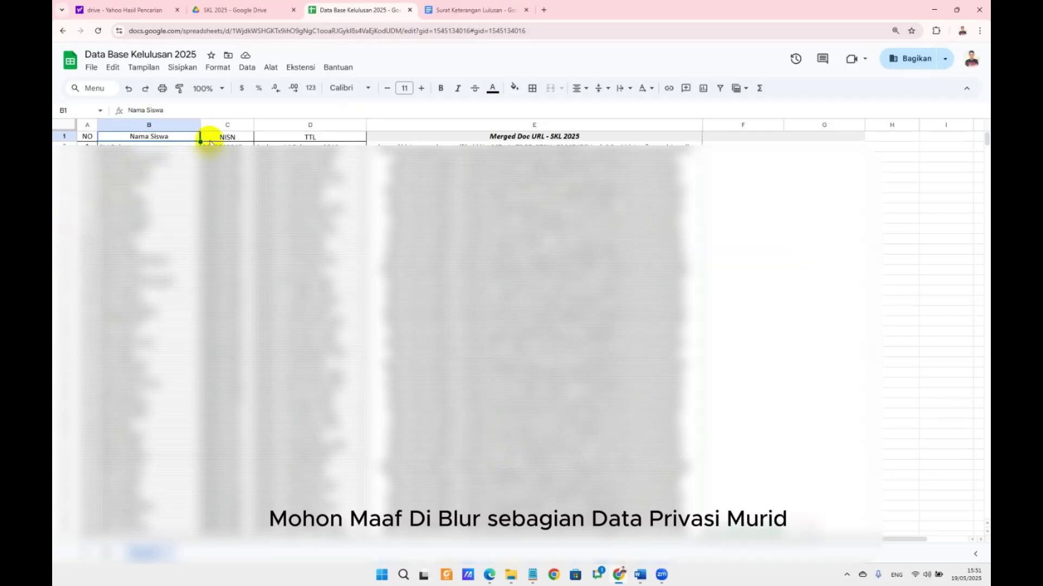
pyautogui.click(223, 139)
pyautogui.press('Down')
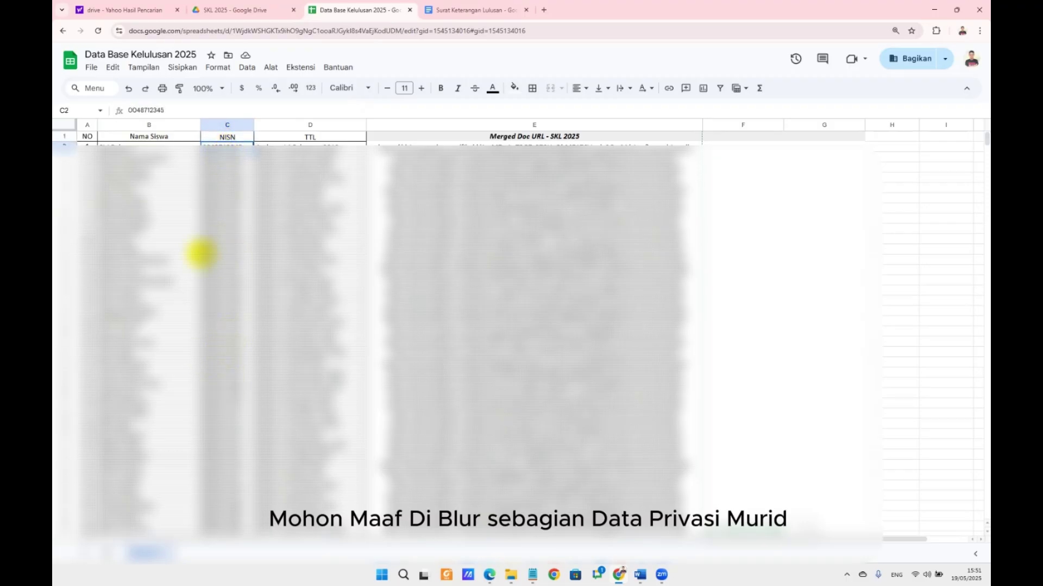
pyautogui.click(296, 137)
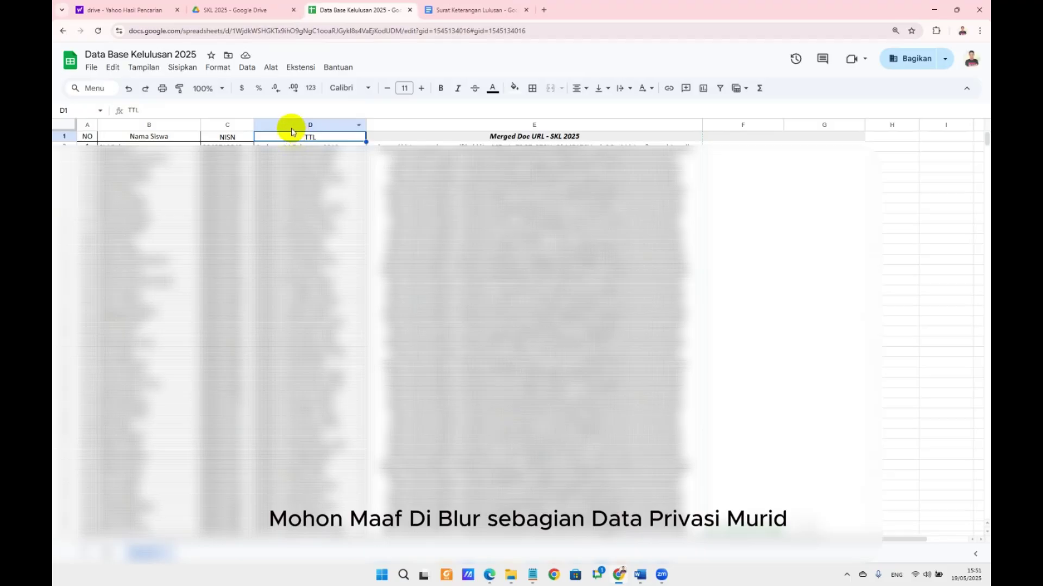
# - Insert a column directly after TTL and enter LULUS/TIDAK LULUS as its header in E1
pyautogui.rightClick(363, 126)
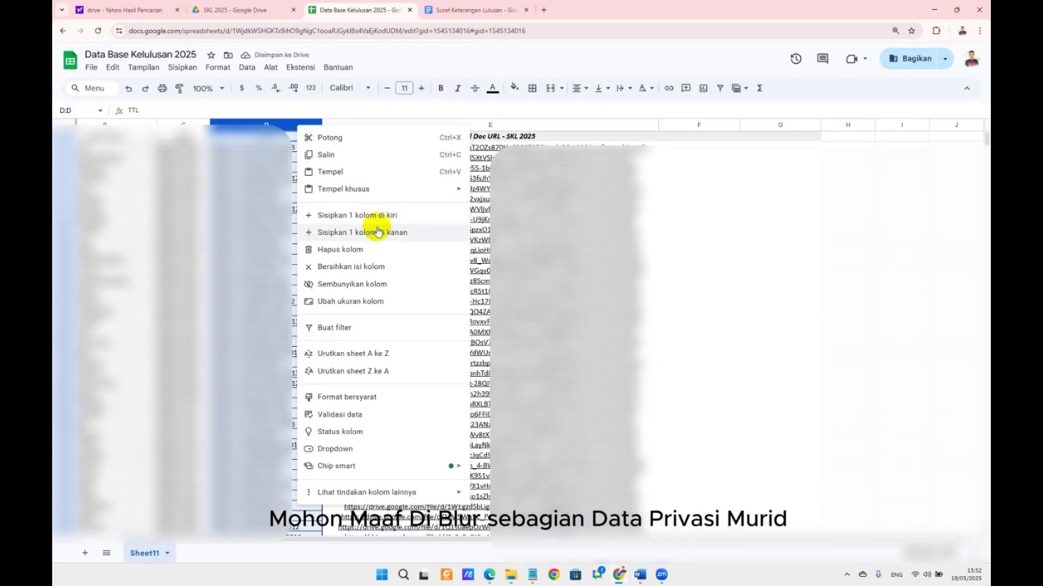
pyautogui.click(379, 234)
pyautogui.click(388, 198)
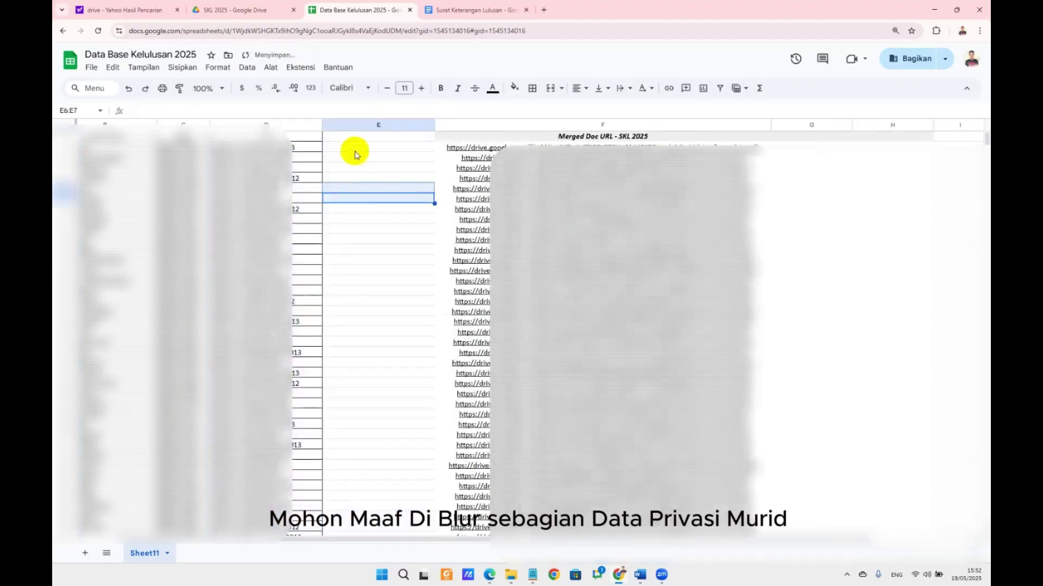
pyautogui.click(347, 136)
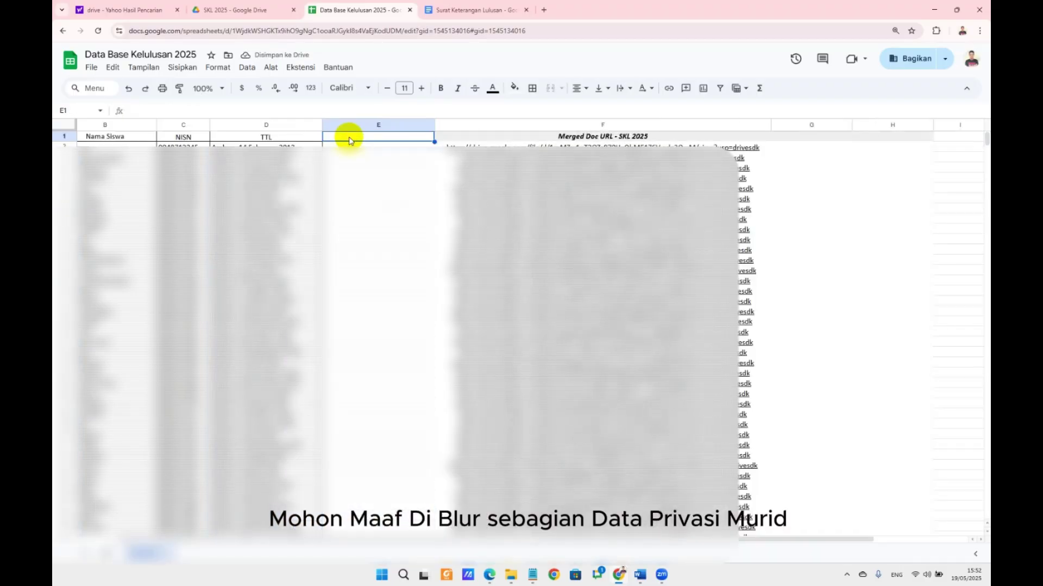
pyautogui.write('LU')
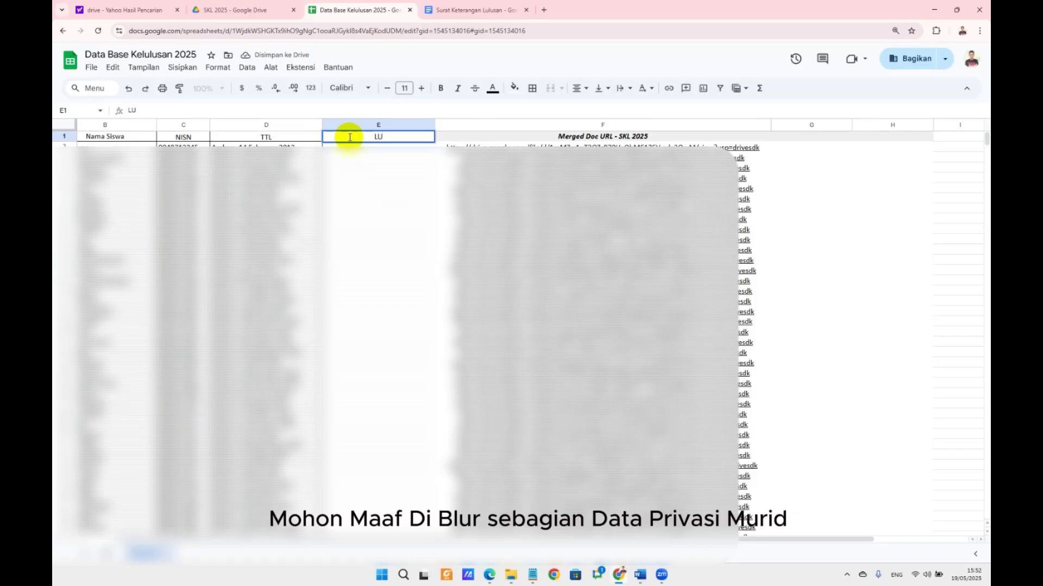
pyautogui.write('LUS/TIDAK LUL')
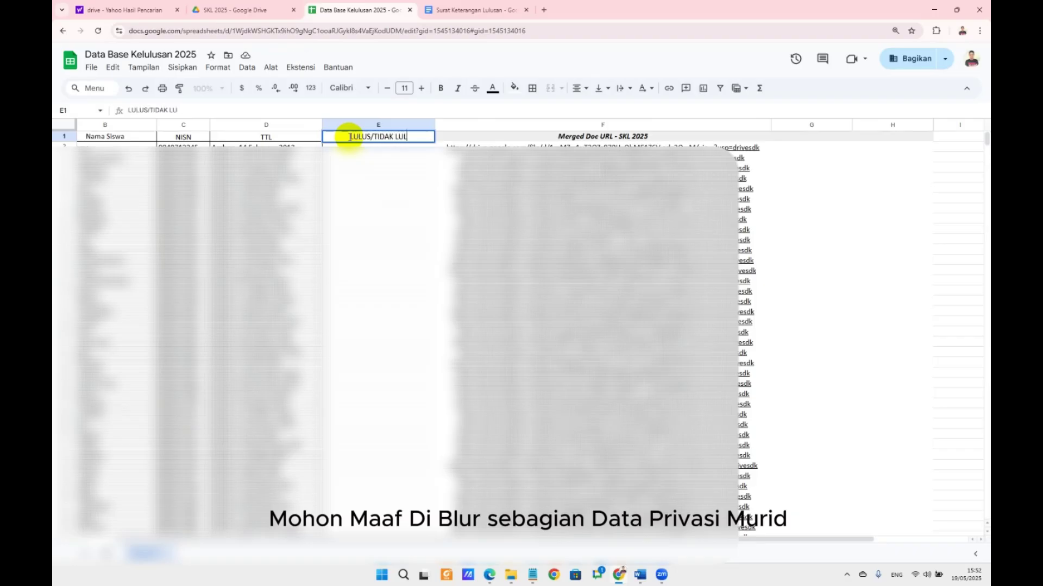
pyautogui.write('US')
pyautogui.press('Return')
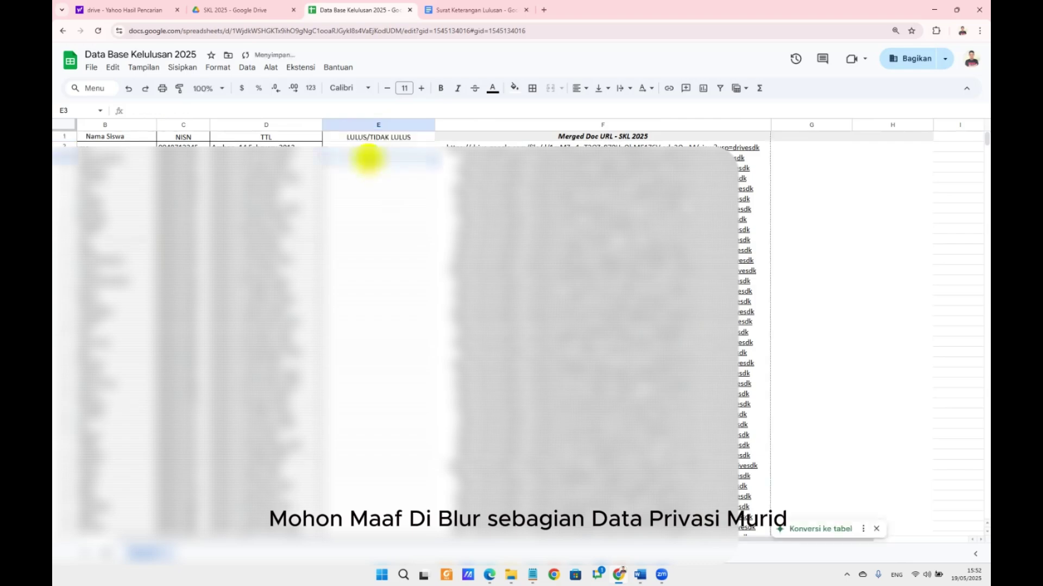
# - Enter LULUS in cell E2 and fill it down the column to E108 for every student
pyautogui.write('LULUS')
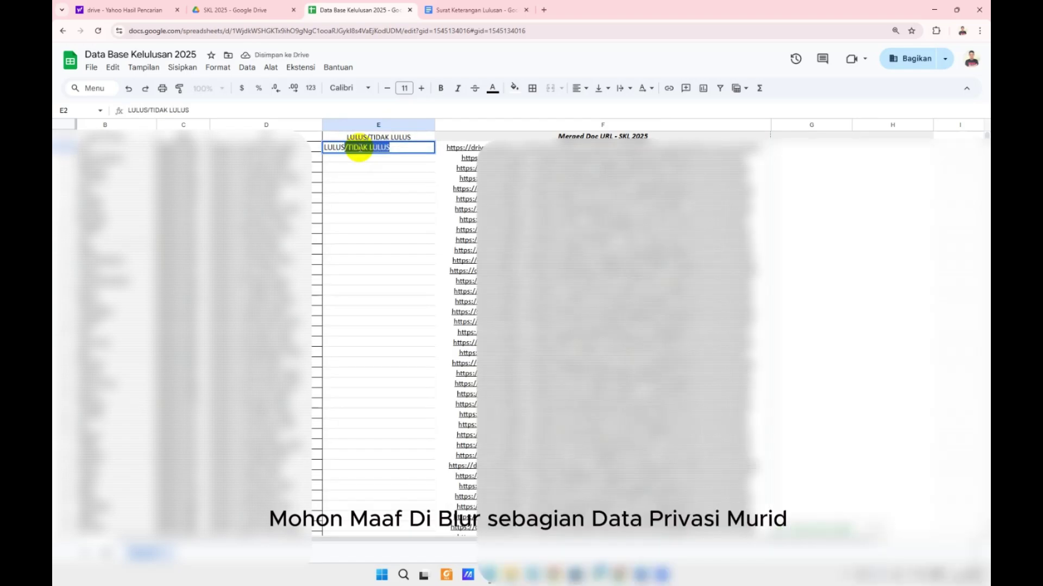
pyautogui.press('BackSpace')
pyautogui.press('Return')
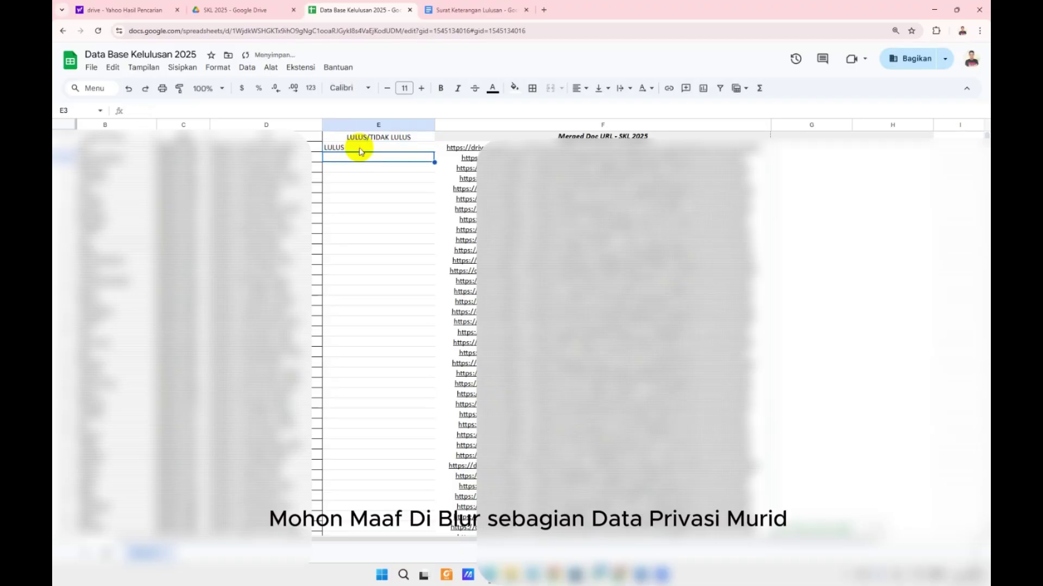
pyautogui.click(365, 147)
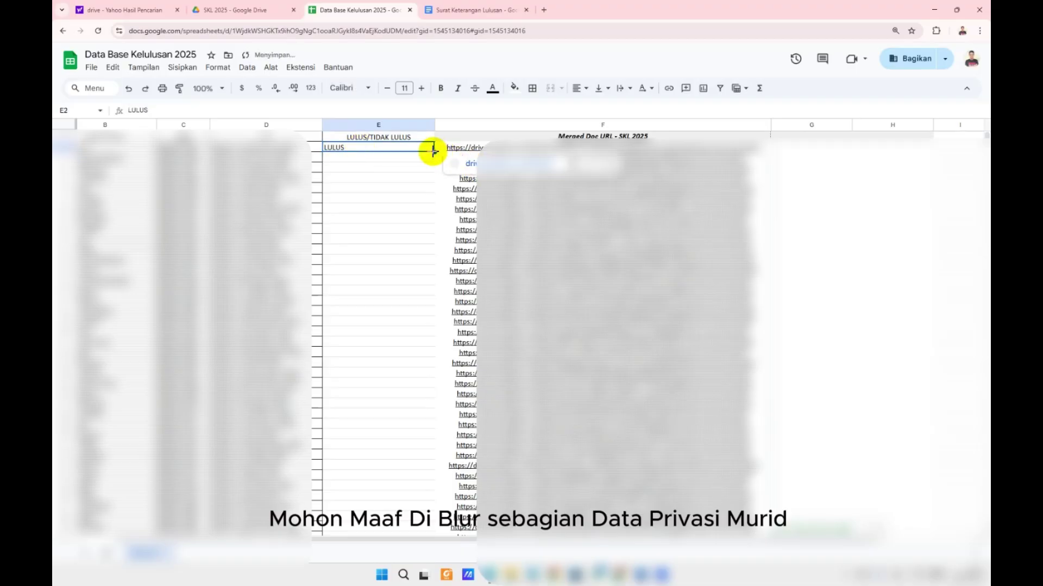
pyautogui.moveTo(432, 148); pyautogui.dragTo(415, 369)
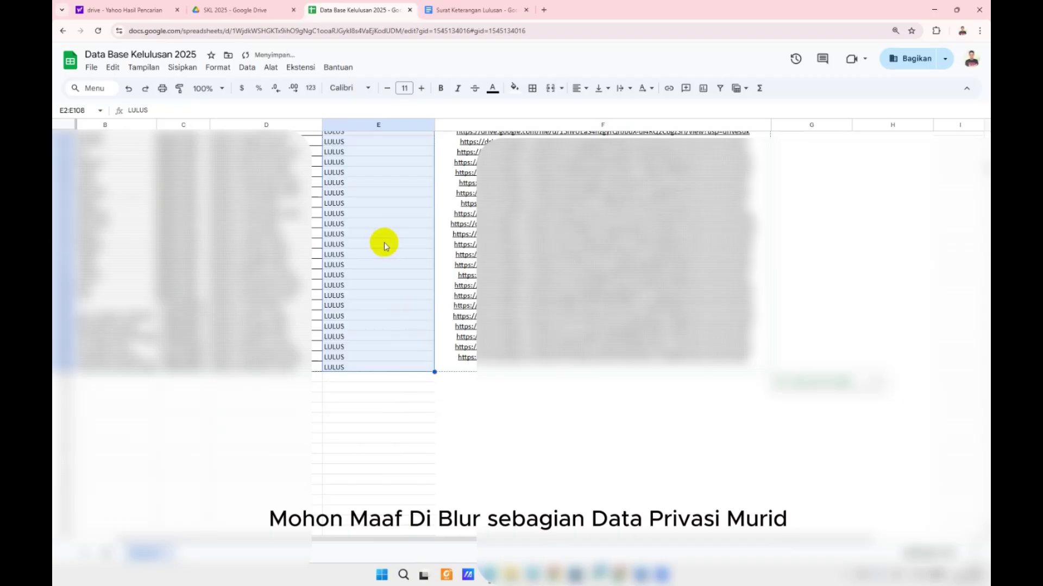
pyautogui.scroll(20, 412, 272)
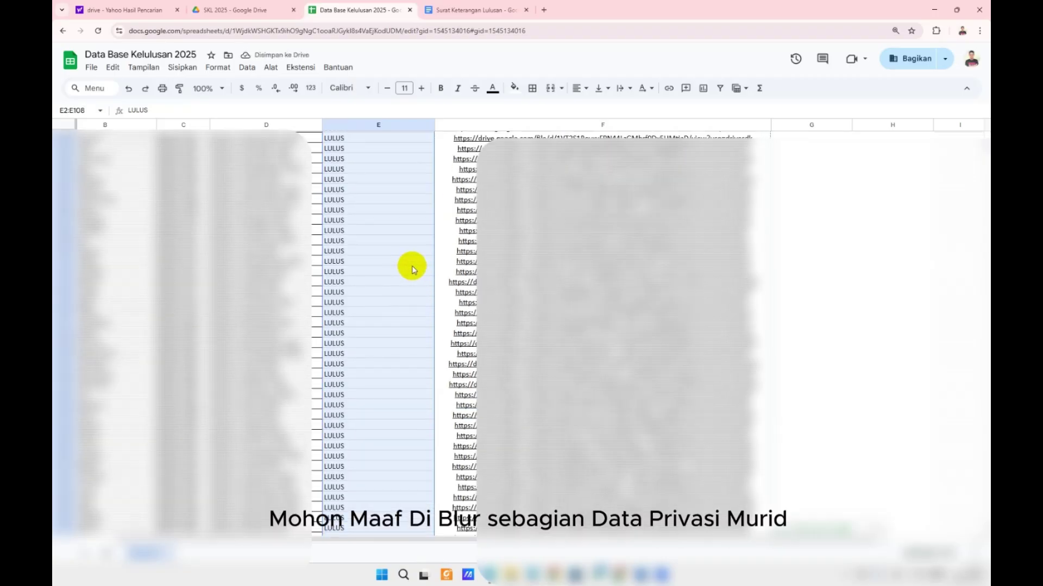
pyautogui.click(373, 220)
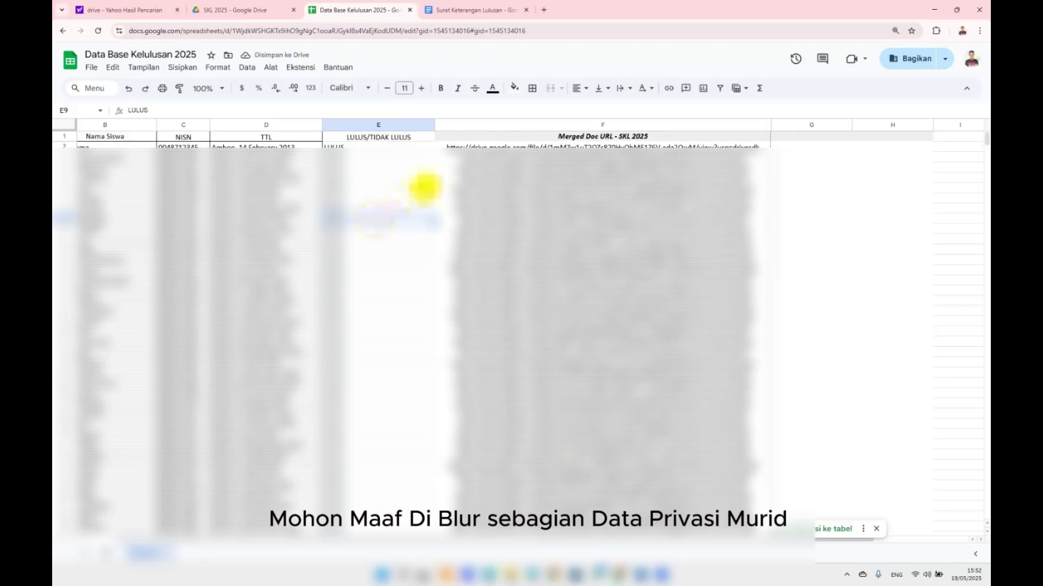
# - Rename the Merged Doc URL - SKL 2025 header in F1 as Download SKL
pyautogui.click(557, 140)
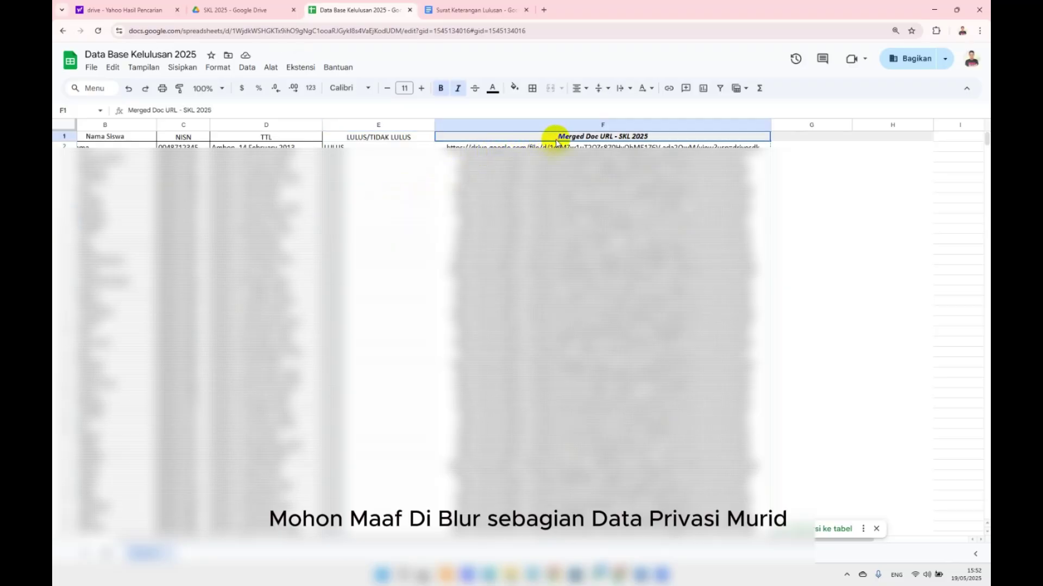
pyautogui.doubleClick(602, 137)
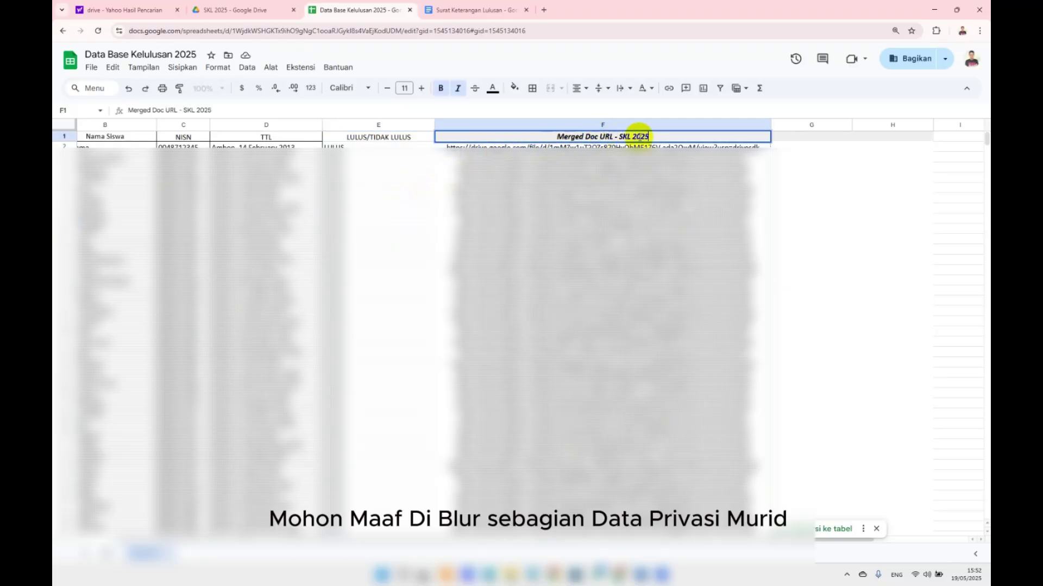
pyautogui.moveTo(668, 136); pyautogui.dragTo(550, 135)
pyautogui.write('DOw')
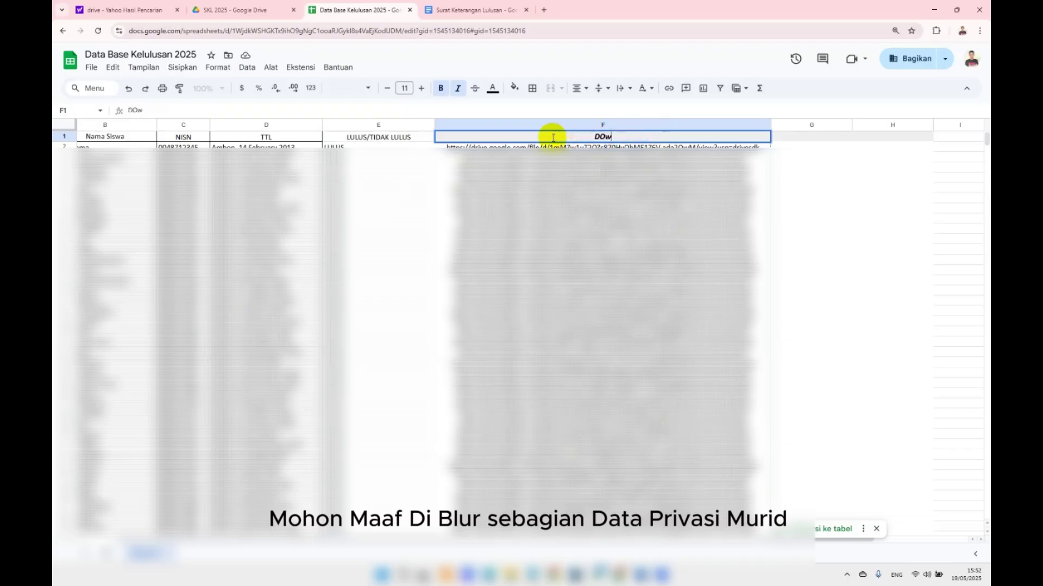
pyautogui.write('nload SKL')
pyautogui.press('Return')
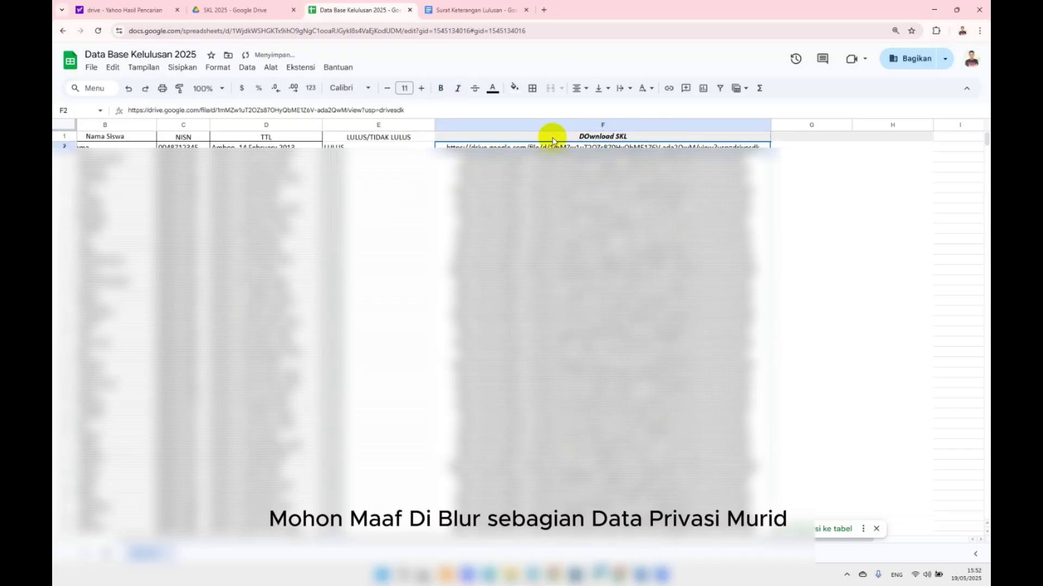
pyautogui.doubleClick(587, 136)
pyautogui.click(588, 136)
pyautogui.press('BackSpace')
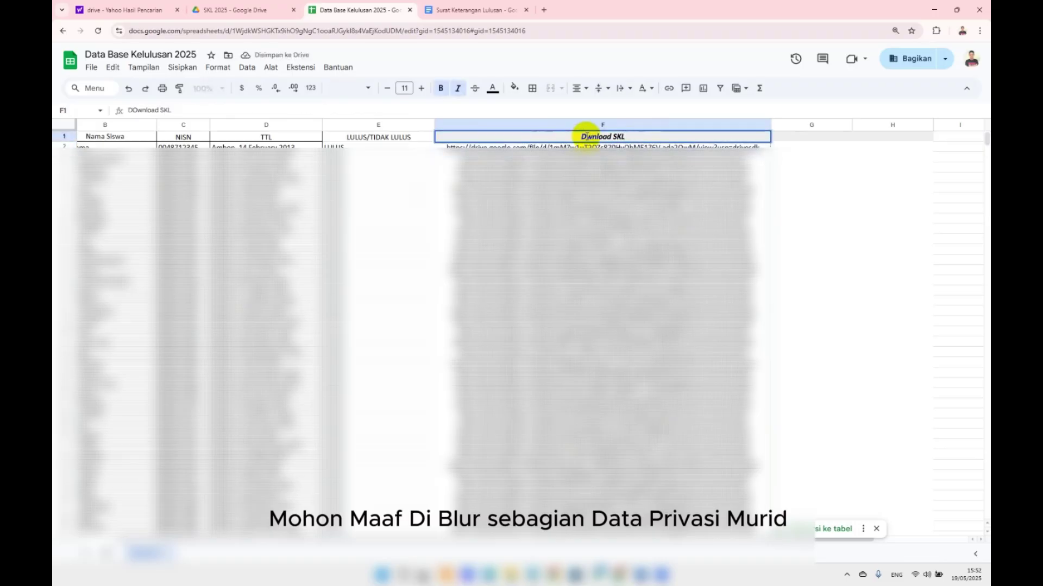
pyautogui.write('o')
pyautogui.click(391, 173)
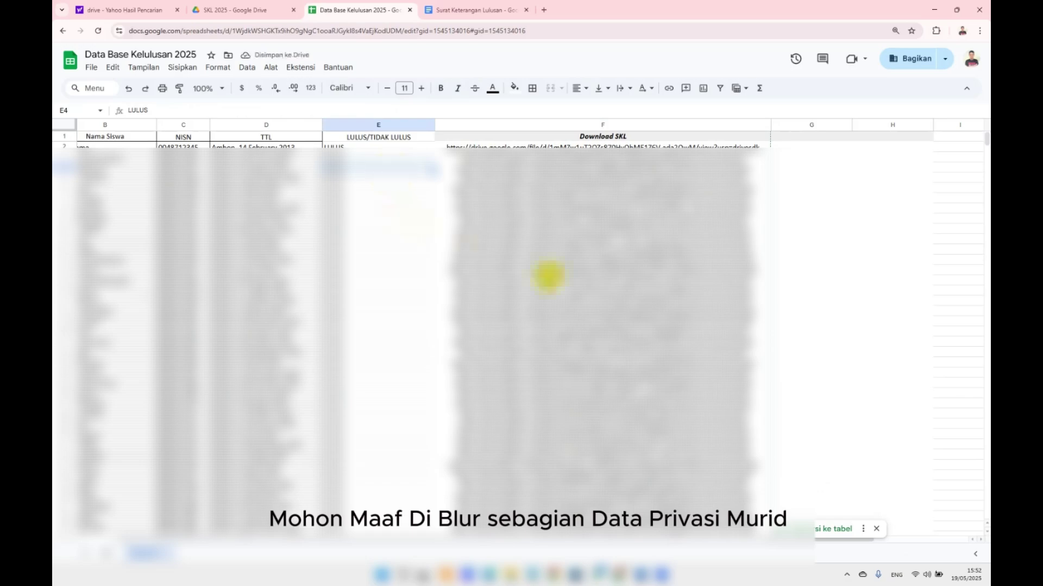
# - Preview a student's graduation letter from its link in the Download SKL column
pyautogui.moveTo(603, 395)
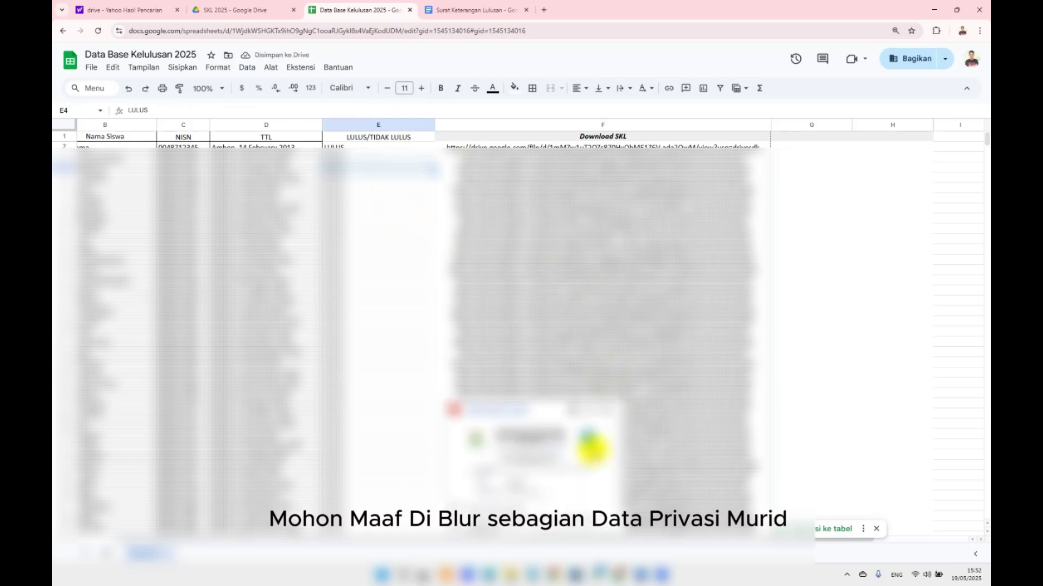
pyautogui.click(415, 232)
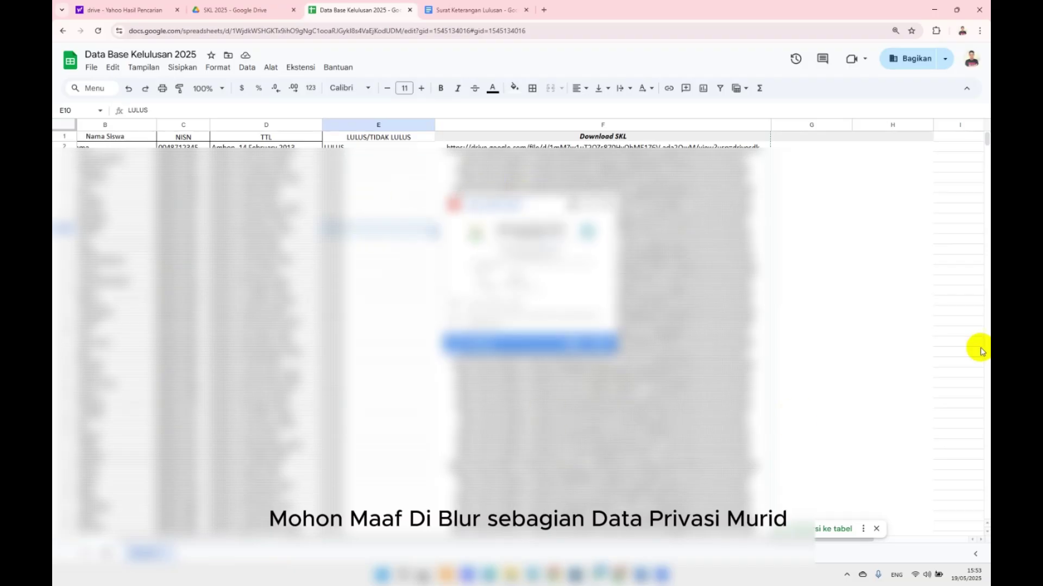
pyautogui.click(895, 281)
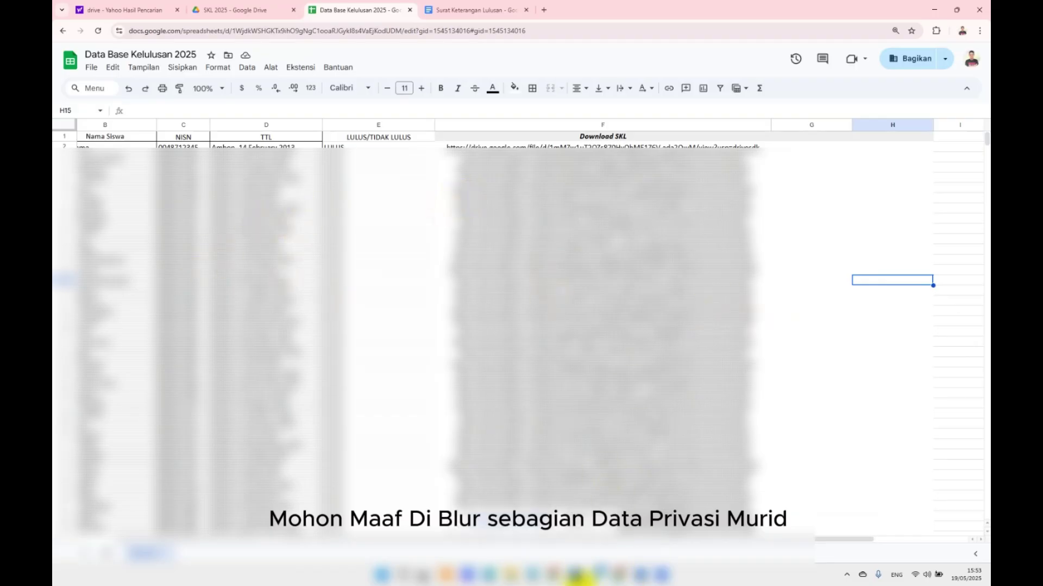
# - Switch to Canva in Edge and set AI Canva to code generation with Kode untuk saya
pyautogui.click(489, 574)
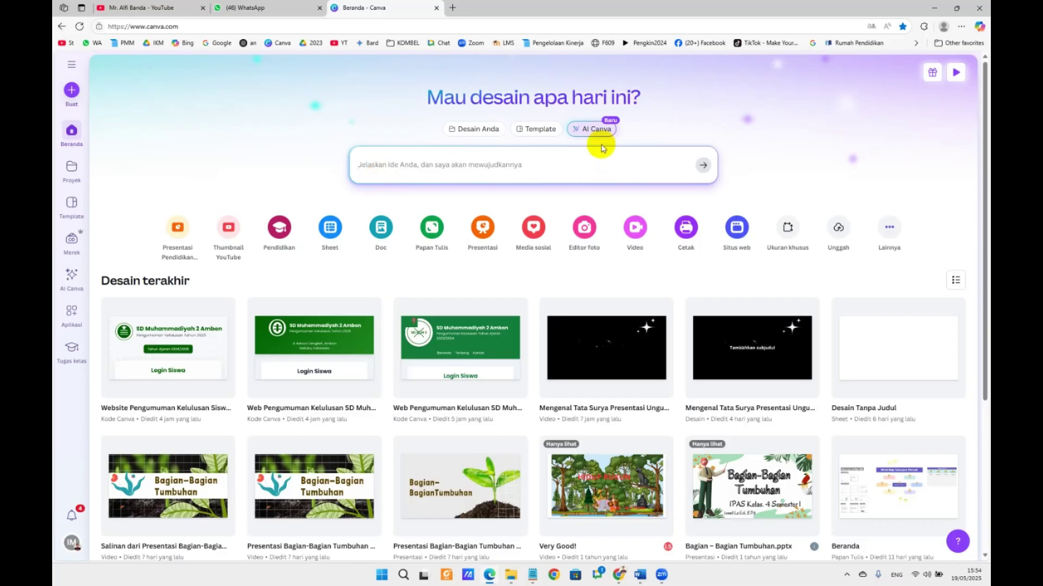
pyautogui.click(590, 128)
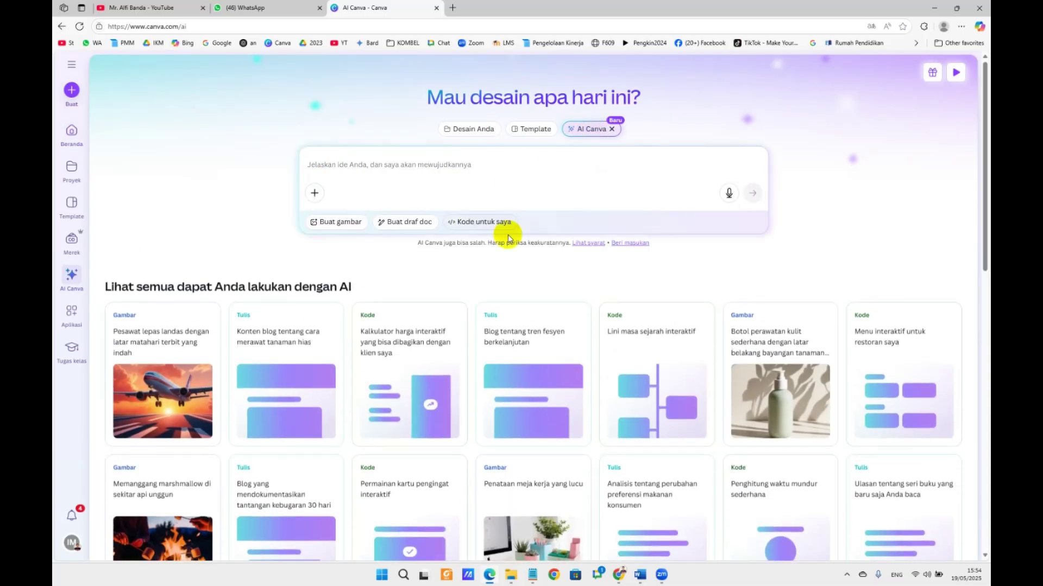
pyautogui.click(480, 223)
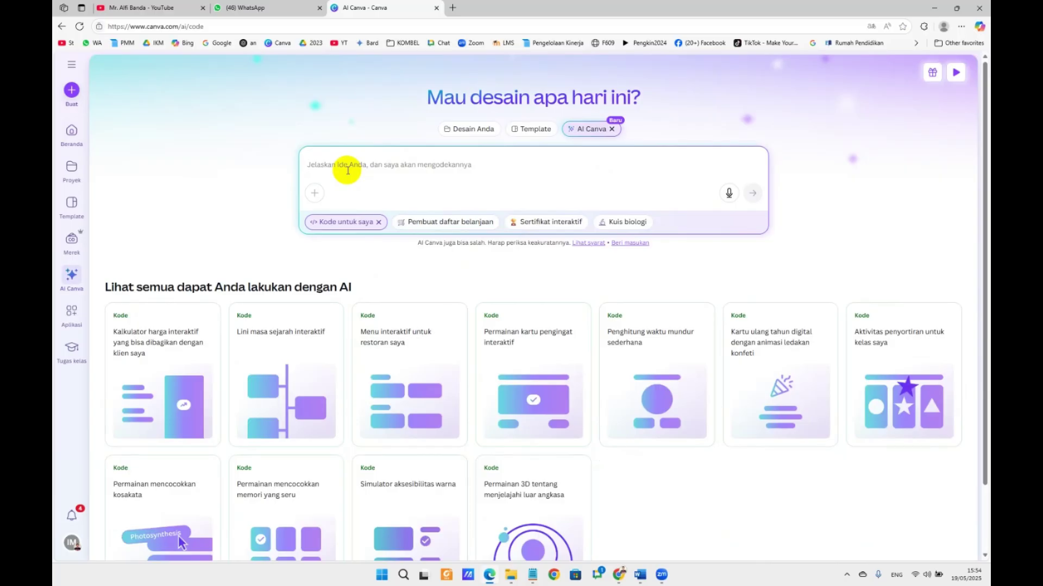
# - Switch to the website prompt in Notepad and remove the old spreadsheet link and the stray comma after "link Spreadsheet ini:"
pyautogui.moveTo(532, 574)
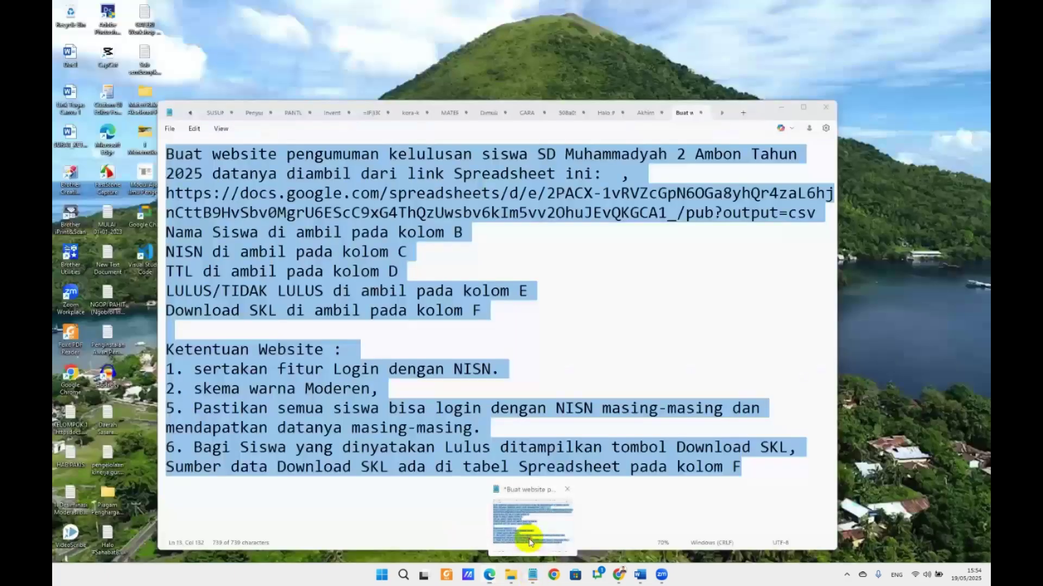
pyautogui.click(529, 542)
pyautogui.click(466, 274)
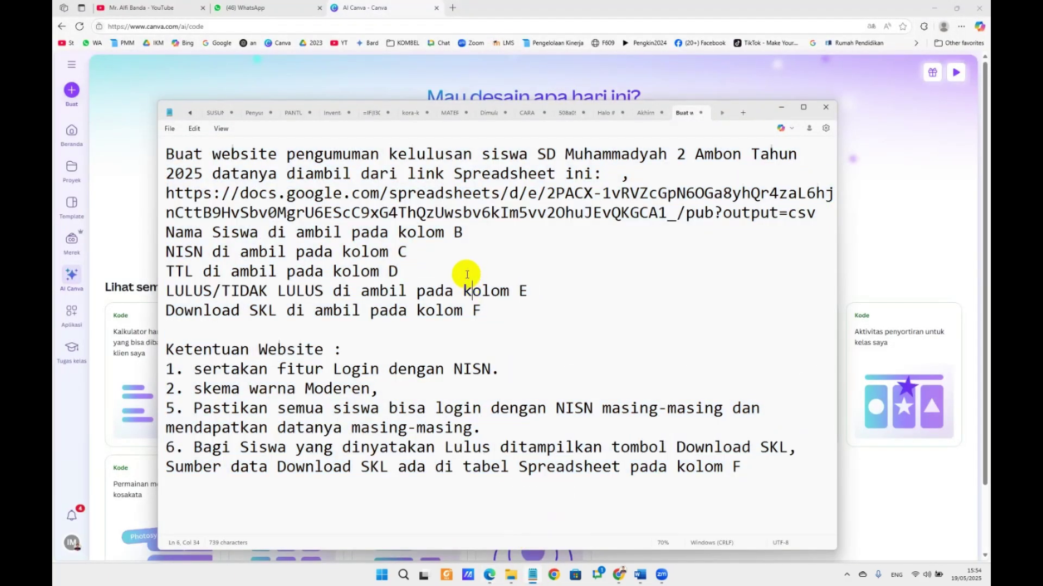
pyautogui.moveTo(814, 213); pyautogui.dragTo(167, 195)
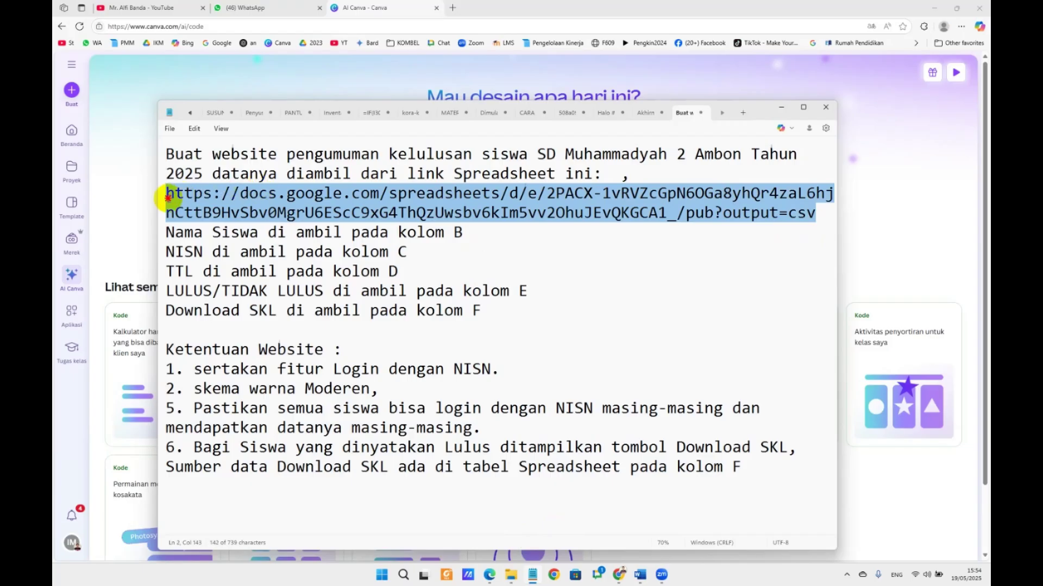
pyautogui.press('BackSpace')
pyautogui.press('Return')
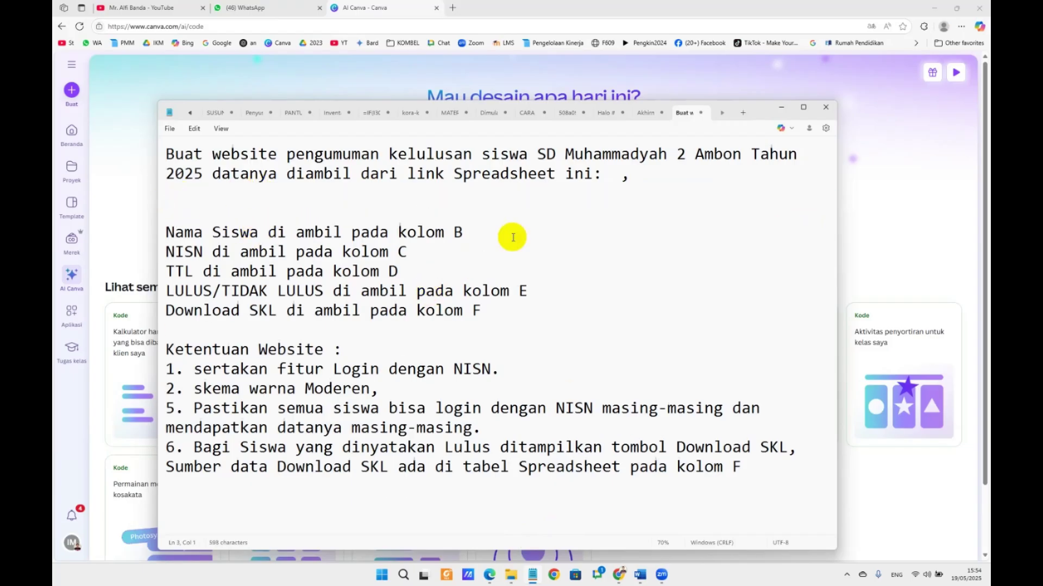
pyautogui.click(629, 185)
pyautogui.press('BackSpace')
pyautogui.press('BackSpace')
pyautogui.press('BackSpace')
pyautogui.press('BackSpace')
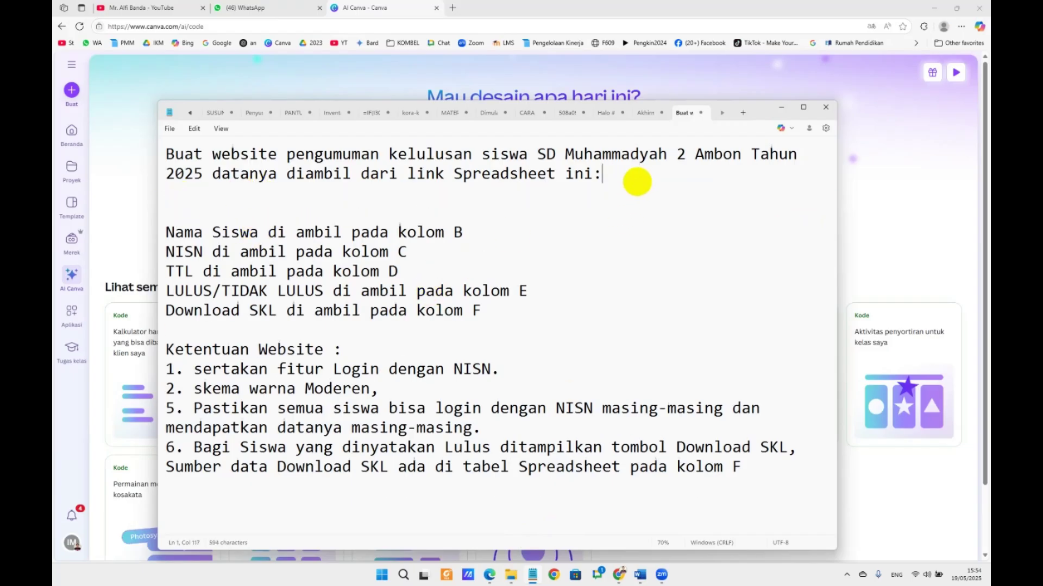
# - Copy the whole website prompt from Notepad into the AI Canva prompt and change its opening word "Buat" to "Buatkan"
pyautogui.moveTo(754, 465); pyautogui.dragTo(199, 115)
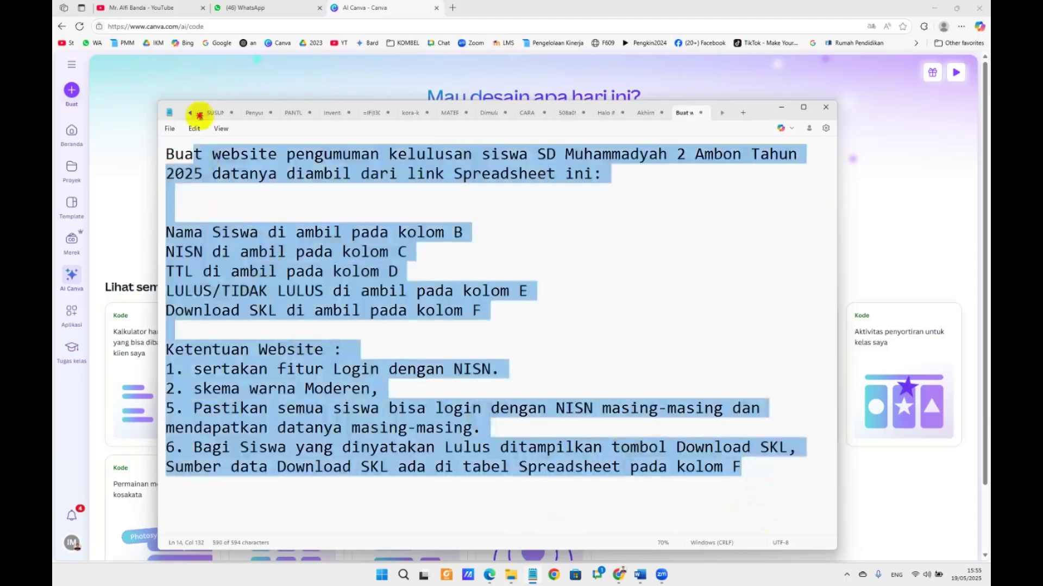
pyautogui.click(605, 7)
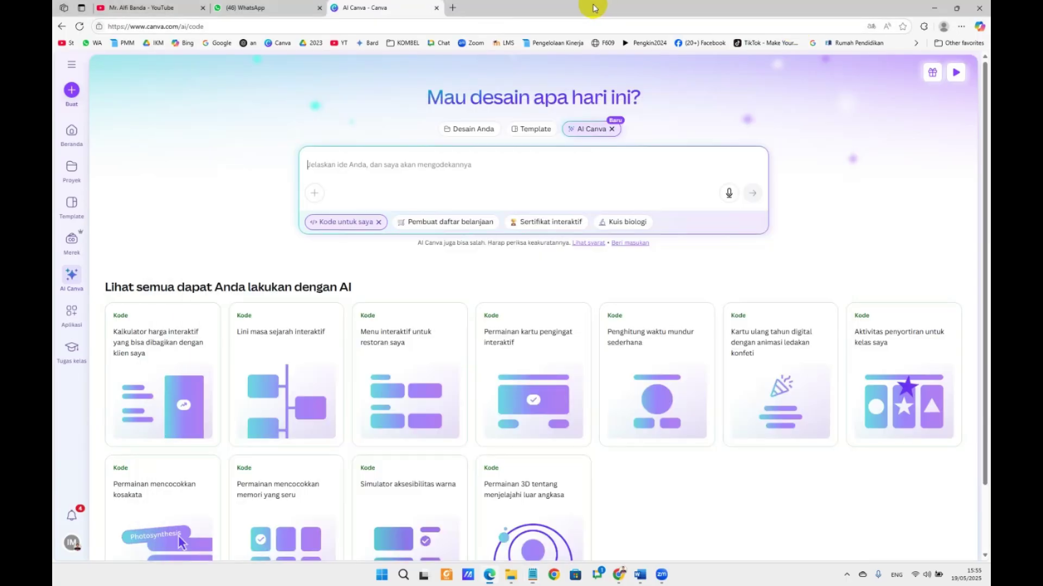
pyautogui.hotkey('ctrl', 'v')
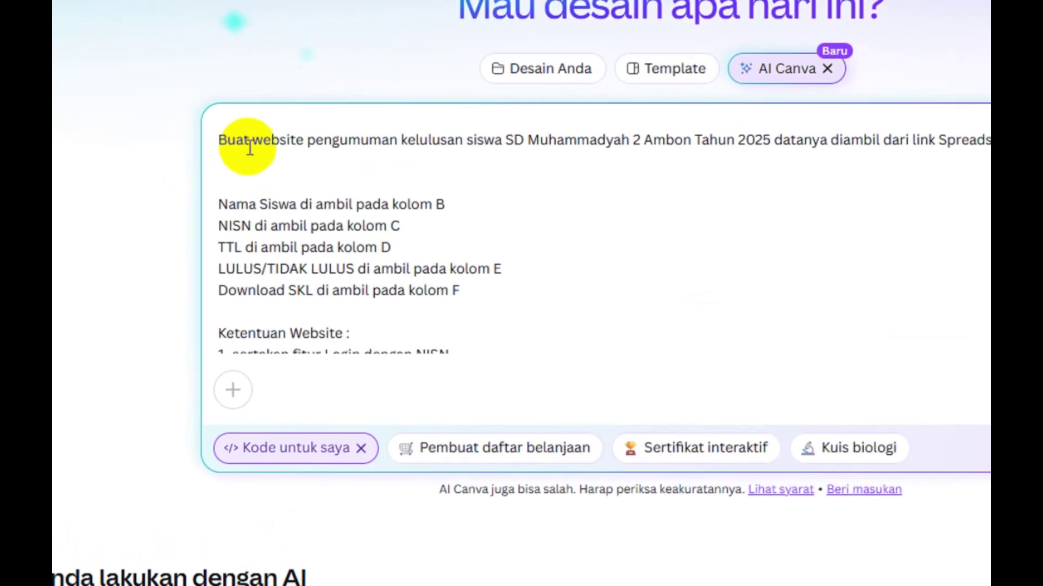
pyautogui.click(249, 146)
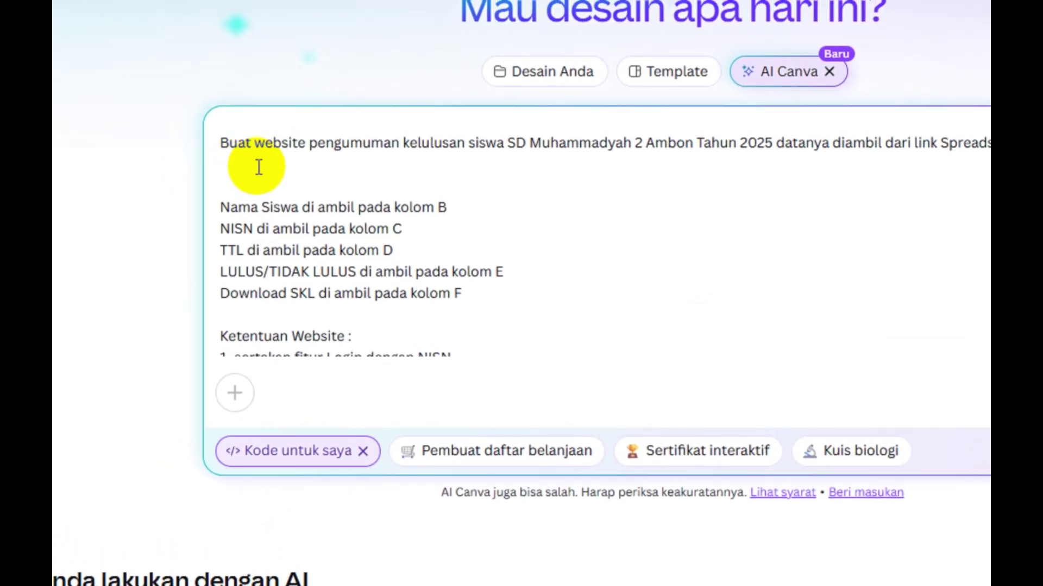
pyautogui.write('kan')
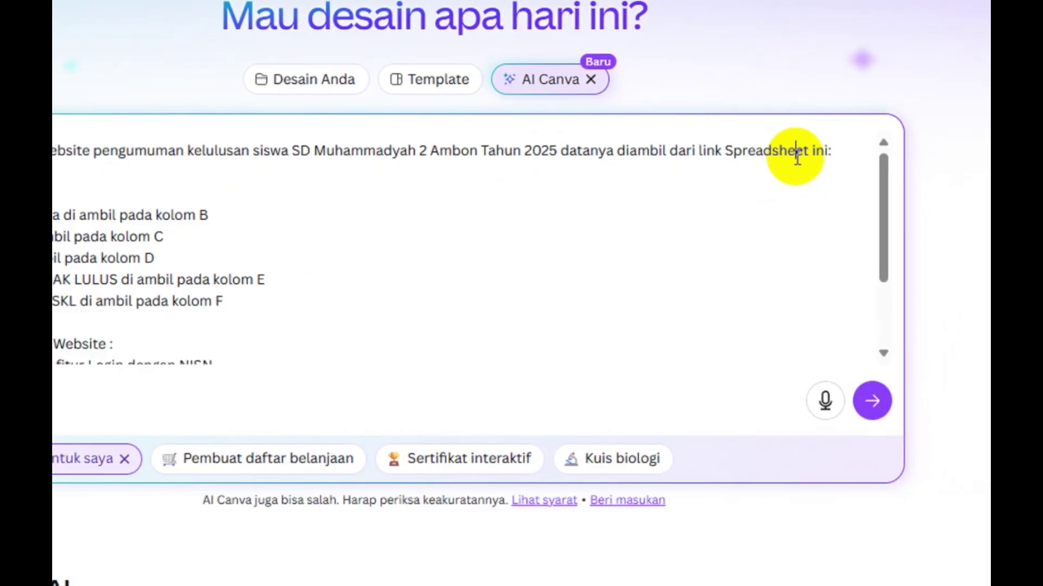
pyautogui.click(248, 180)
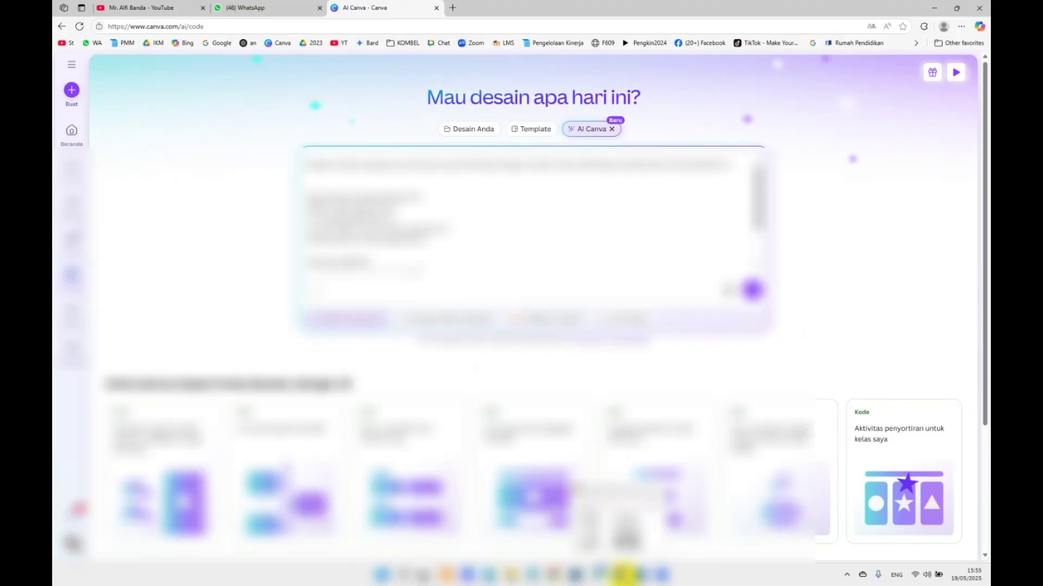
# - Switch to the Data Base Kelulusan 2025 sheet in Chrome and set its general access to Siapa saja yang memiliki link as Pelihat
pyautogui.click(623, 573)
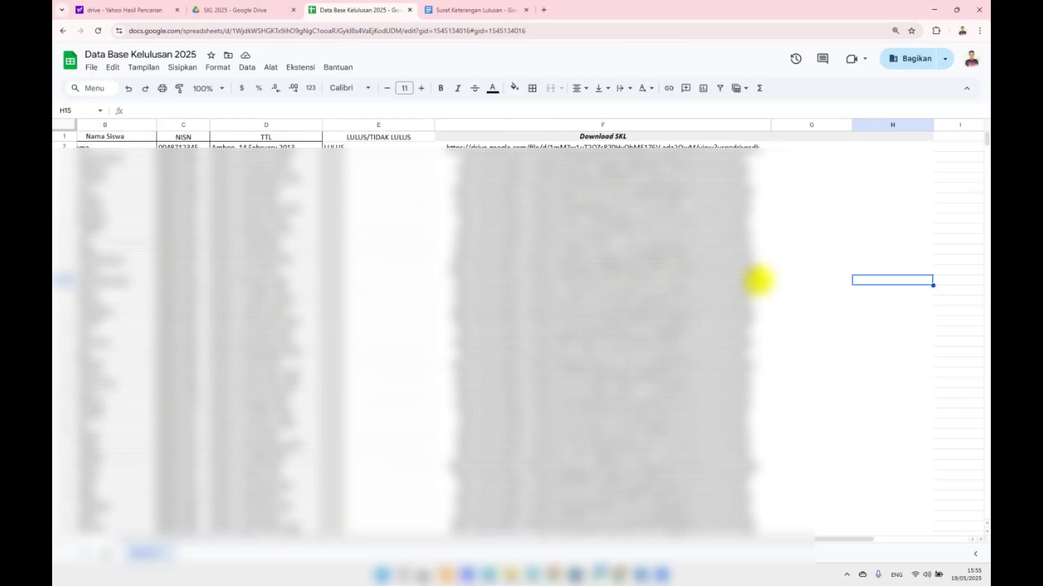
pyautogui.click(849, 211)
pyautogui.click(872, 208)
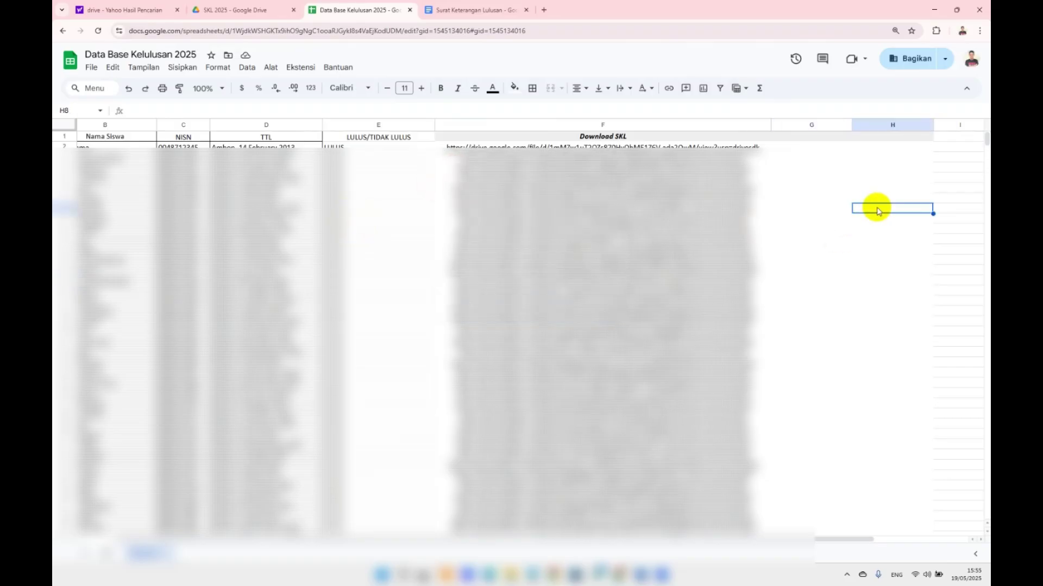
pyautogui.click(912, 64)
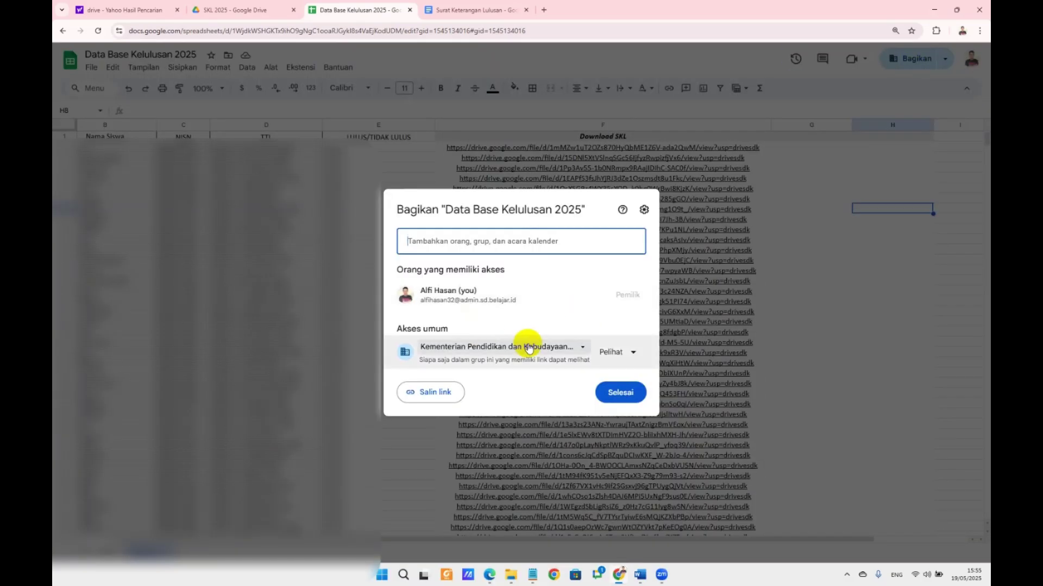
pyautogui.click(525, 347)
pyautogui.click(491, 440)
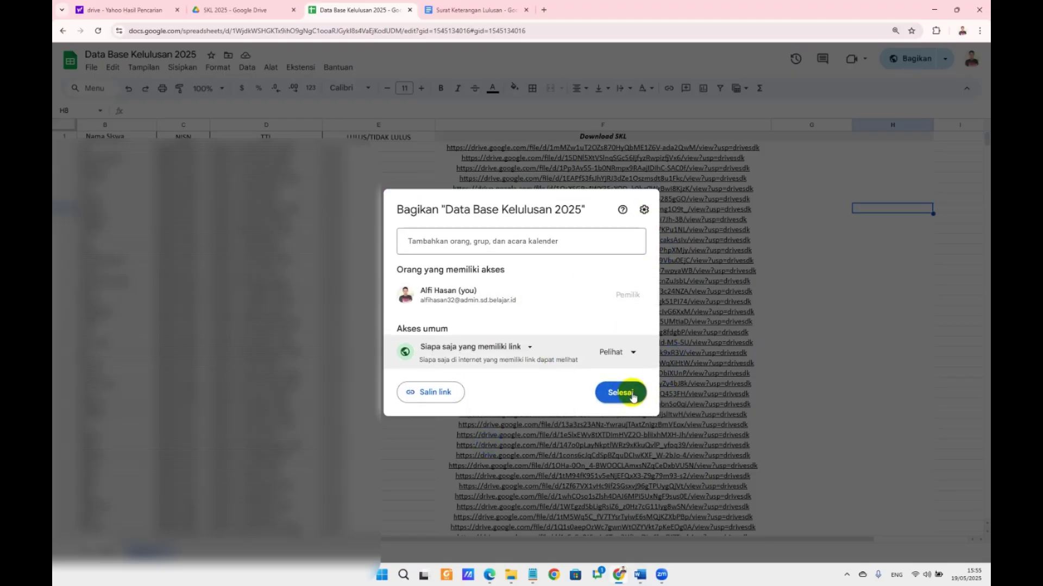
pyautogui.click(633, 395)
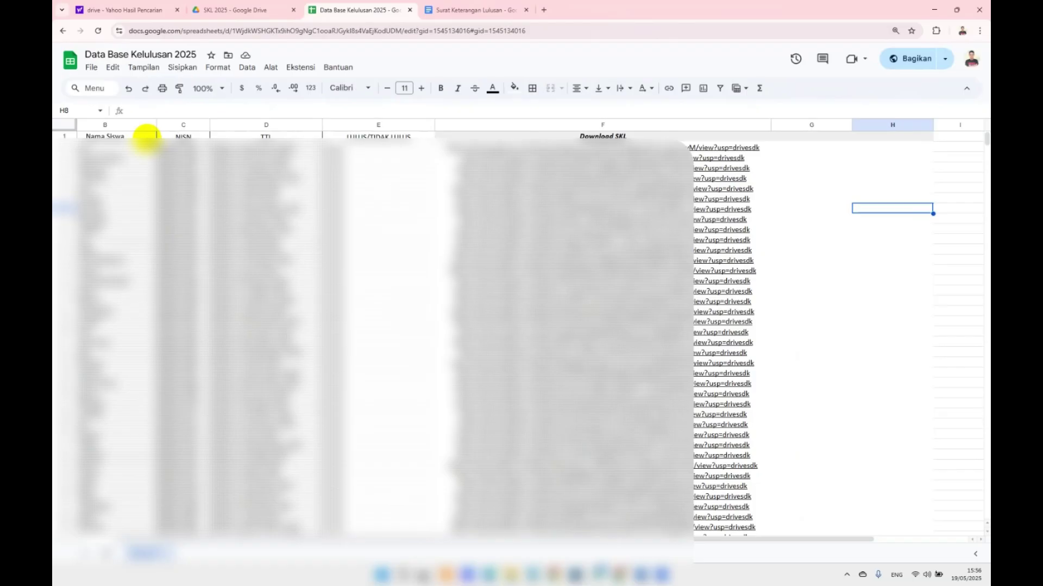
# - Publish the whole spreadsheet (Seluruh dokumen) to the web as comma-separated values (.csv) and confirm the publication
pyautogui.click(91, 69)
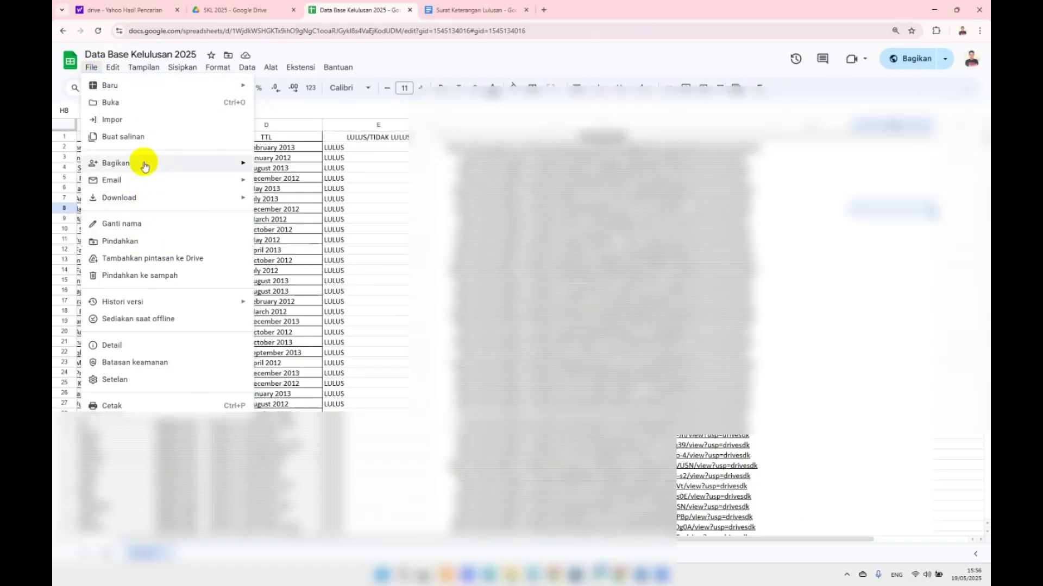
pyautogui.moveTo(144, 166)
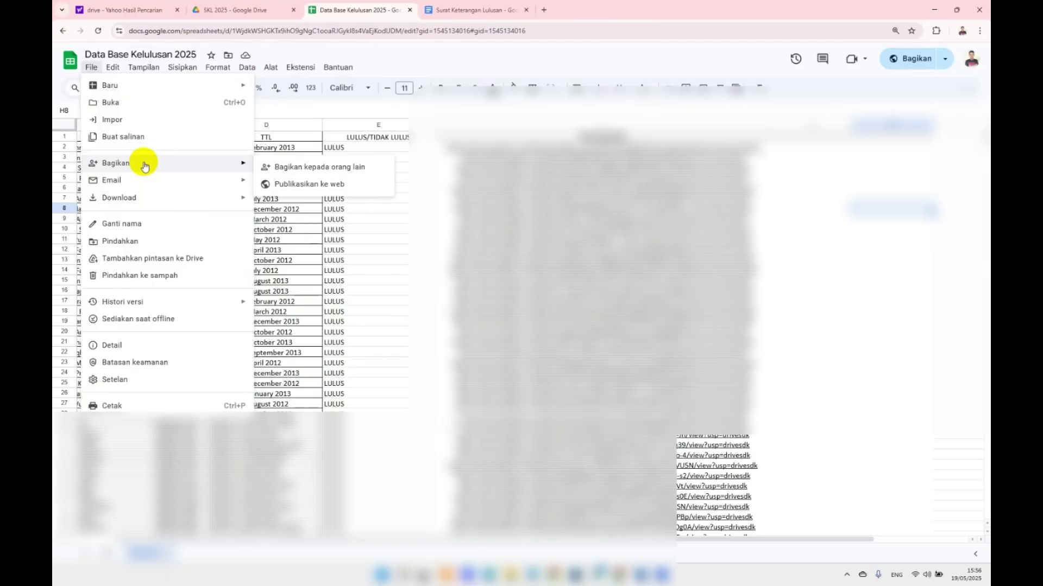
pyautogui.click(309, 184)
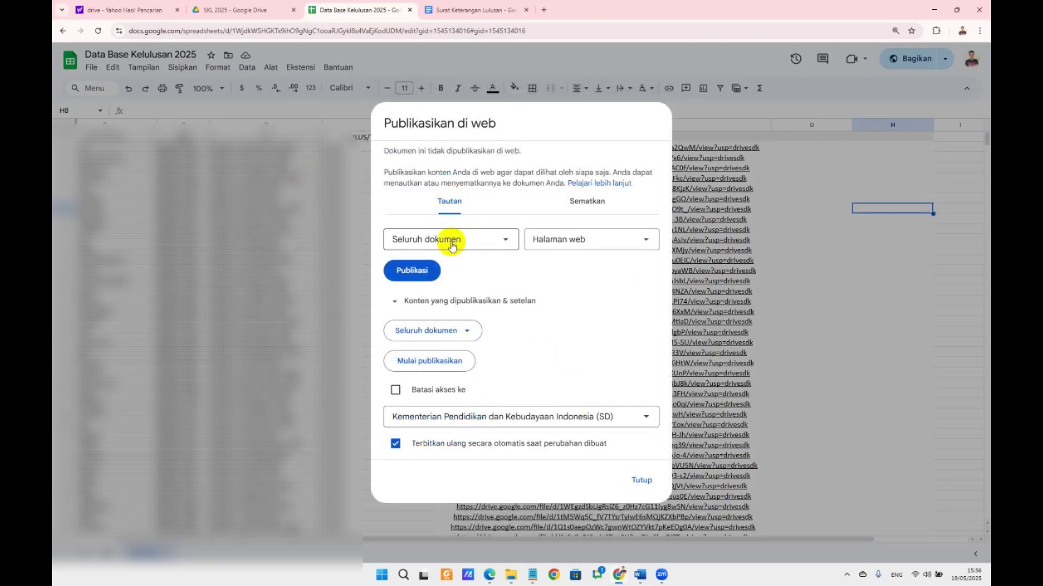
pyautogui.click(587, 237)
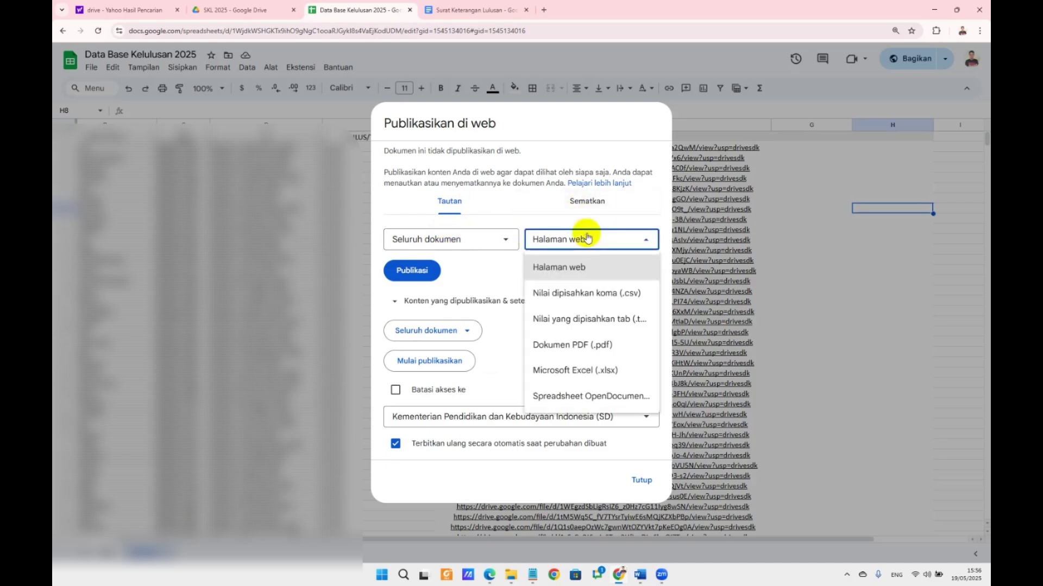
pyautogui.click(589, 298)
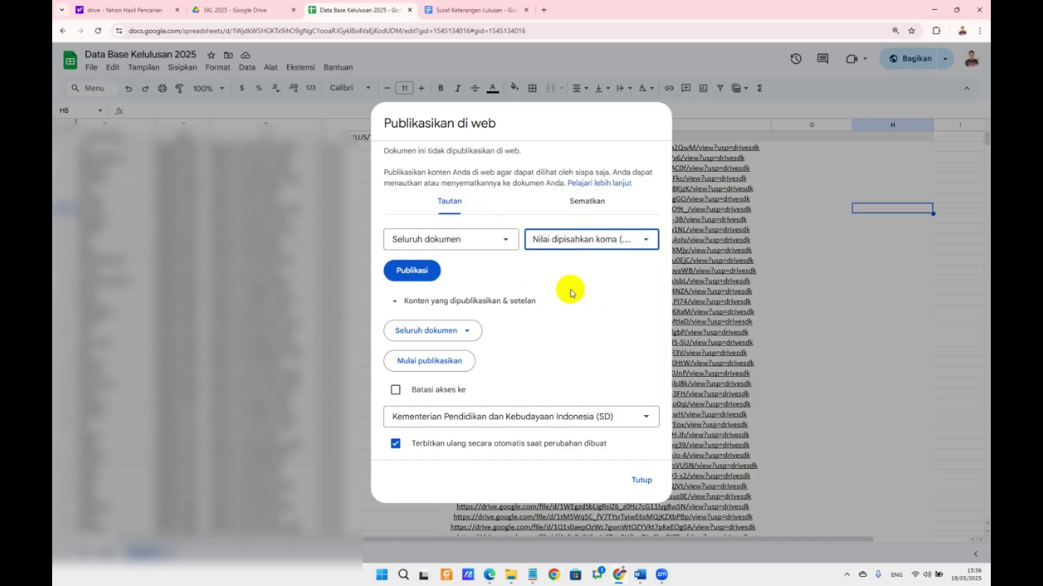
pyautogui.click(621, 242)
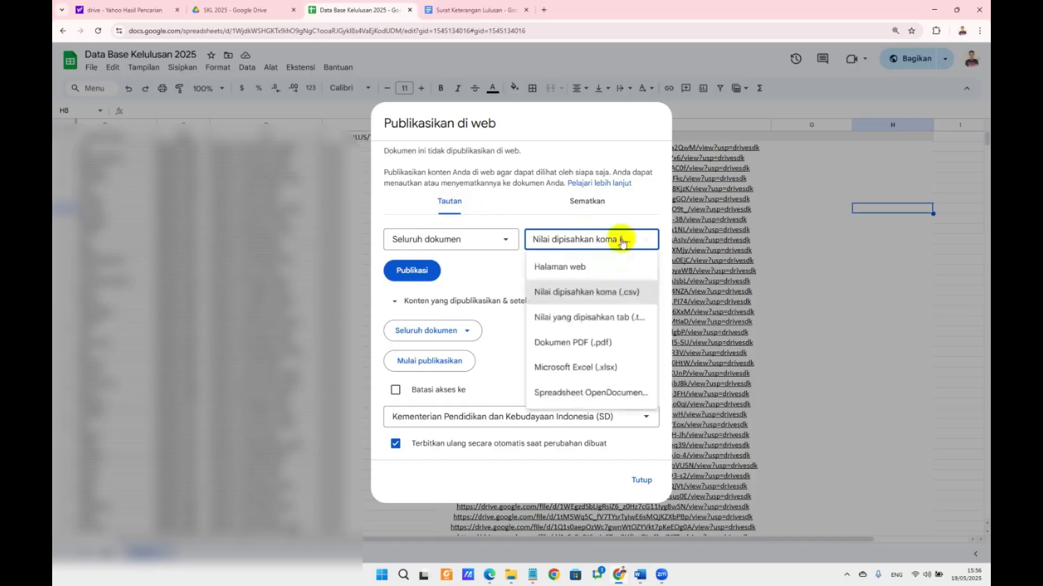
pyautogui.click(632, 302)
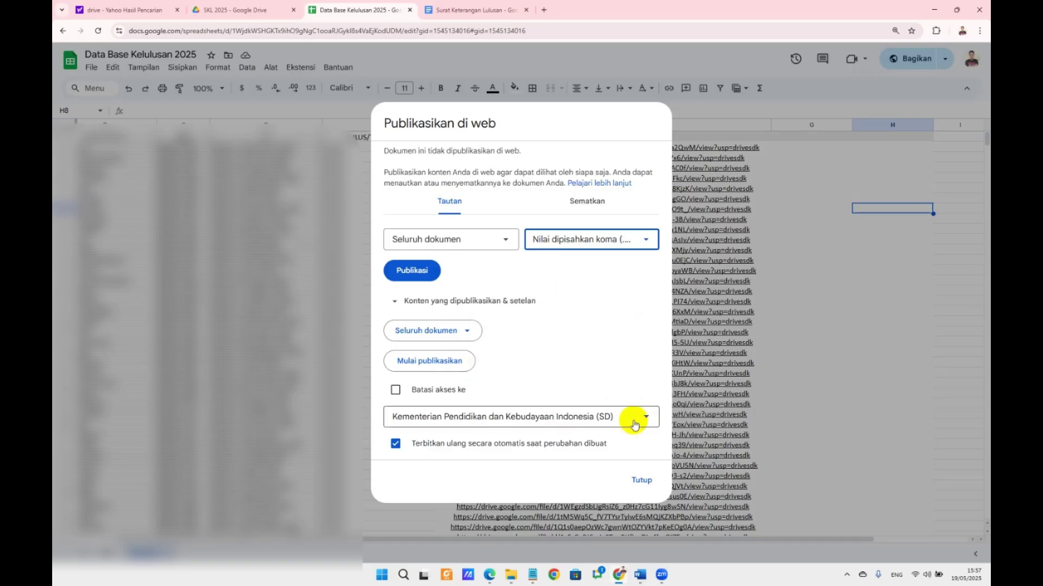
pyautogui.click(419, 274)
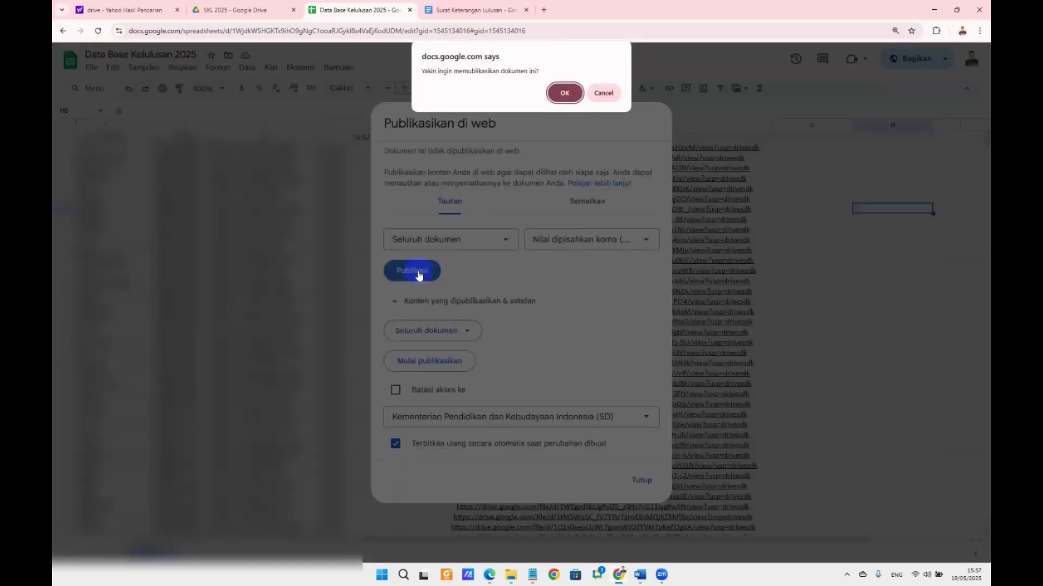
pyautogui.click(565, 93)
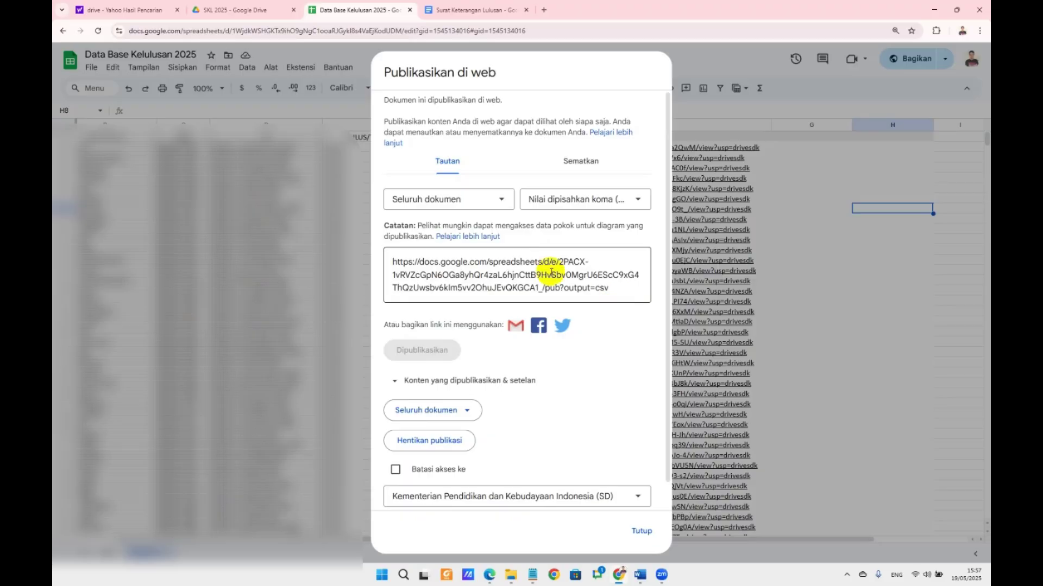
# - Copy the published CSV link and paste it into the Canva prompt on the line below "link Spreadsheet ini:"
pyautogui.click(408, 265)
pyautogui.hotkey('ctrl', 'c')
pyautogui.rightClick(419, 266)
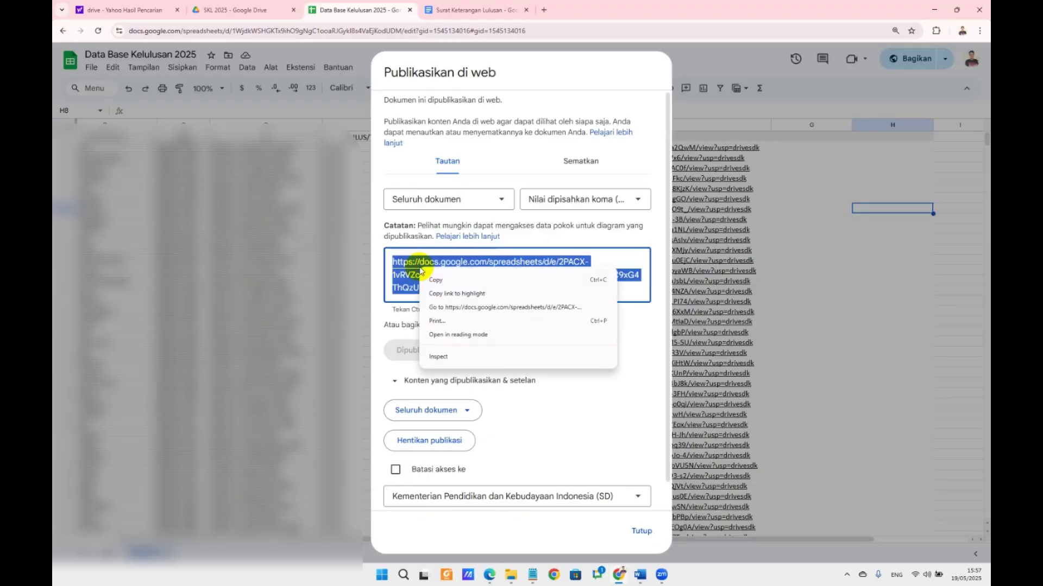
pyautogui.click(434, 276)
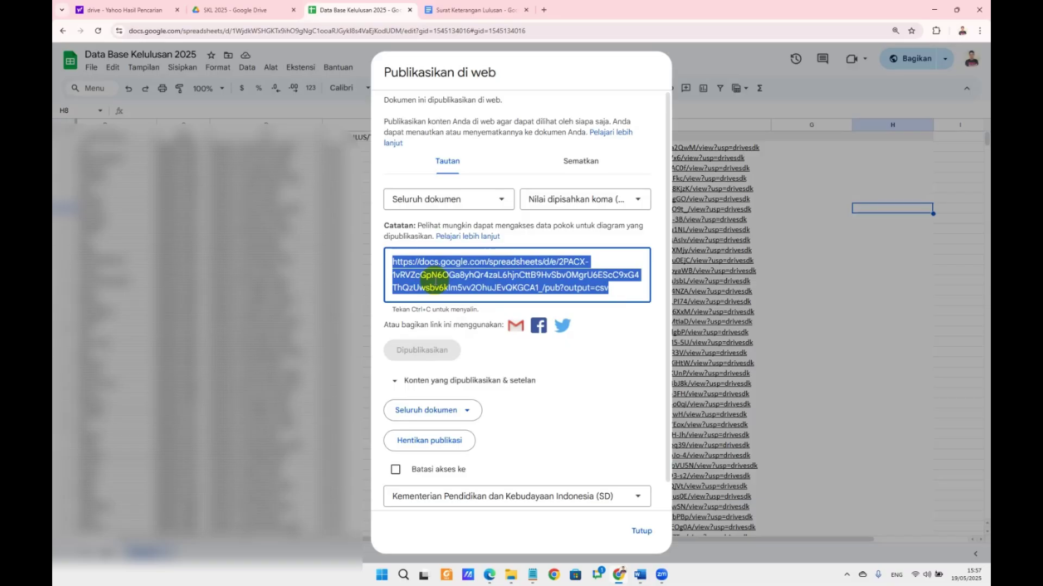
pyautogui.click(484, 578)
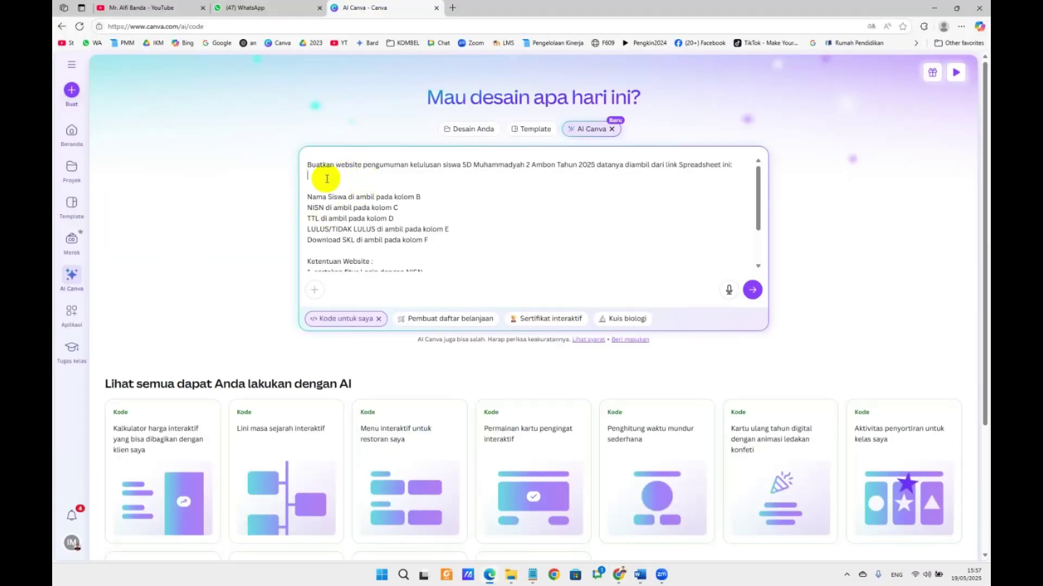
pyautogui.rightClick(317, 179)
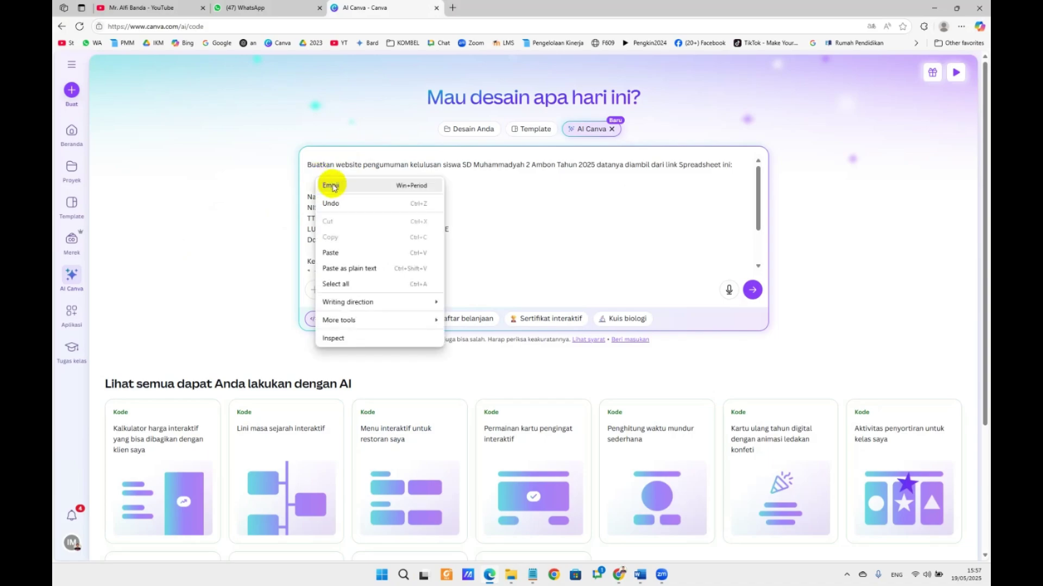
pyautogui.click(344, 252)
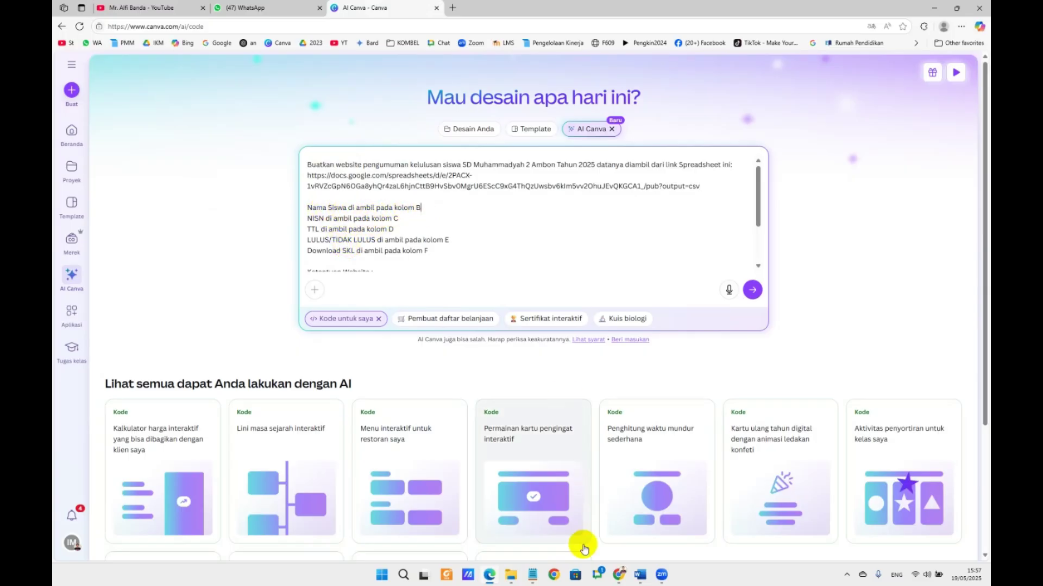
# - Compare the prompt's column mapping for Nama Siswa, NISN, TTL, LULUS/TIDAK LULUS and Download SKL with the Data Base Kelulusan 2025 sheet's headers
pyautogui.moveTo(616, 577)
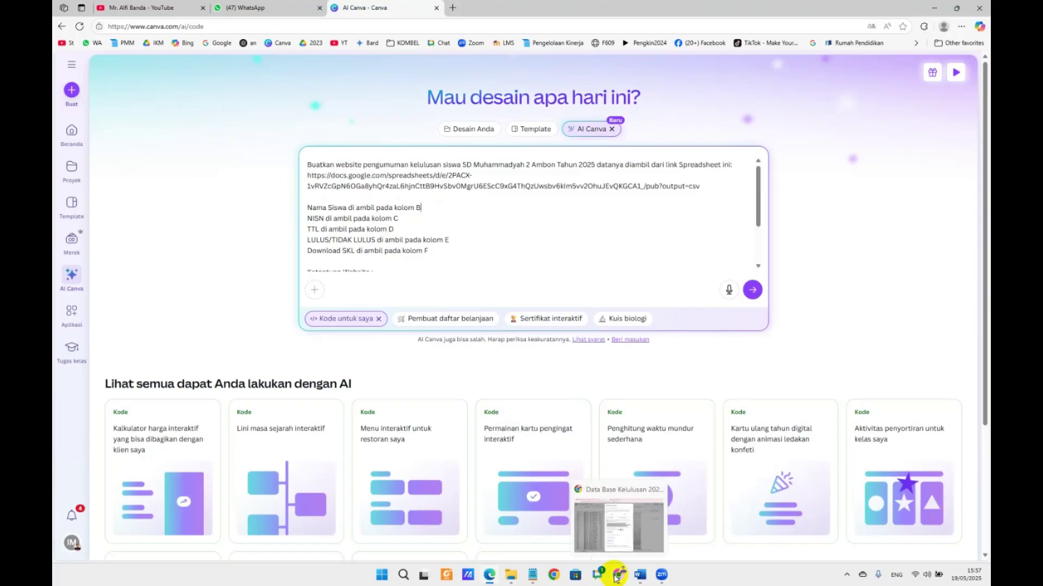
pyautogui.click(619, 524)
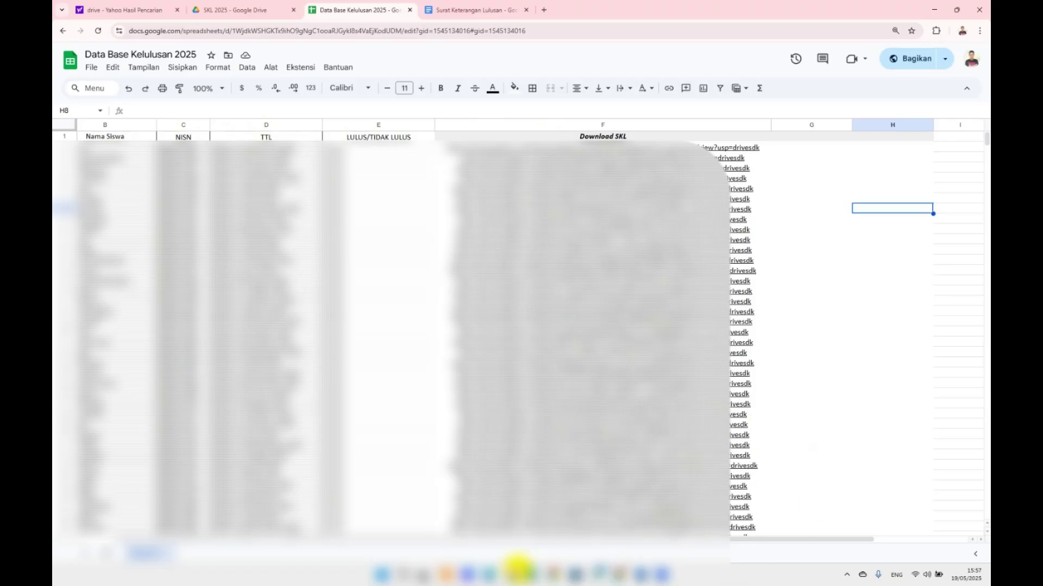
pyautogui.moveTo(486, 568)
pyautogui.click(482, 533)
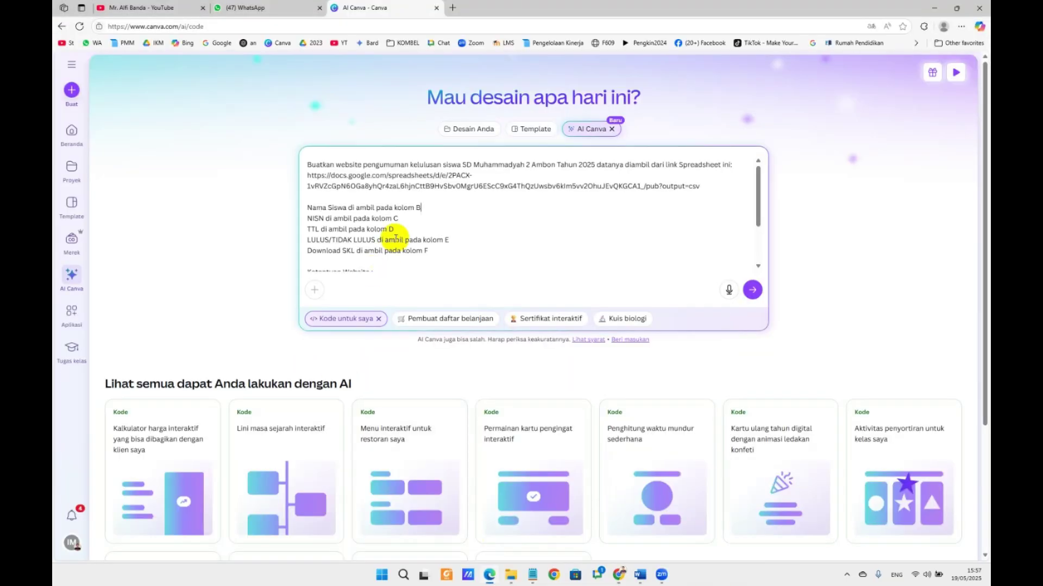
pyautogui.click(400, 240)
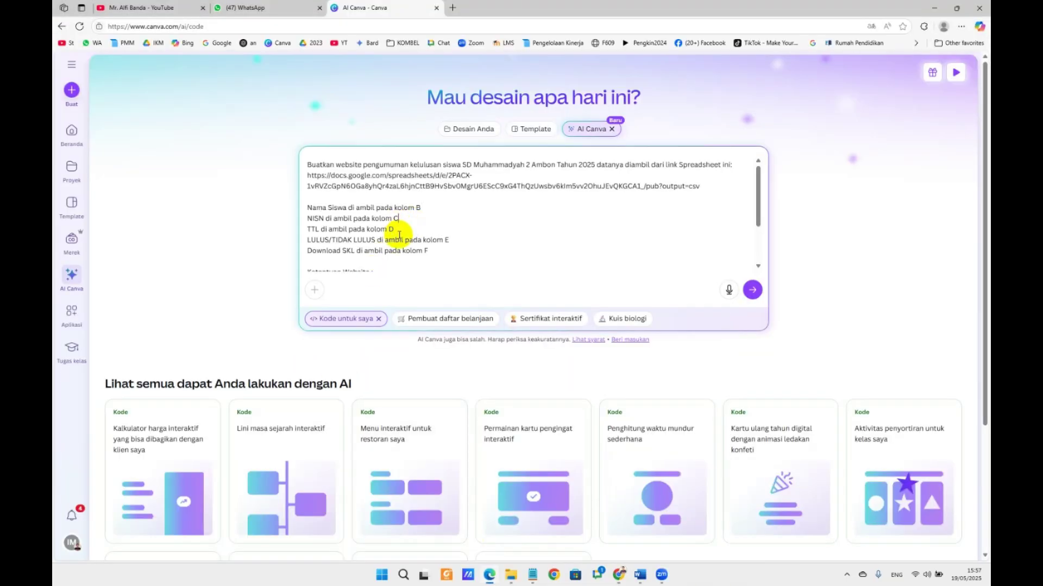
pyautogui.click(433, 249)
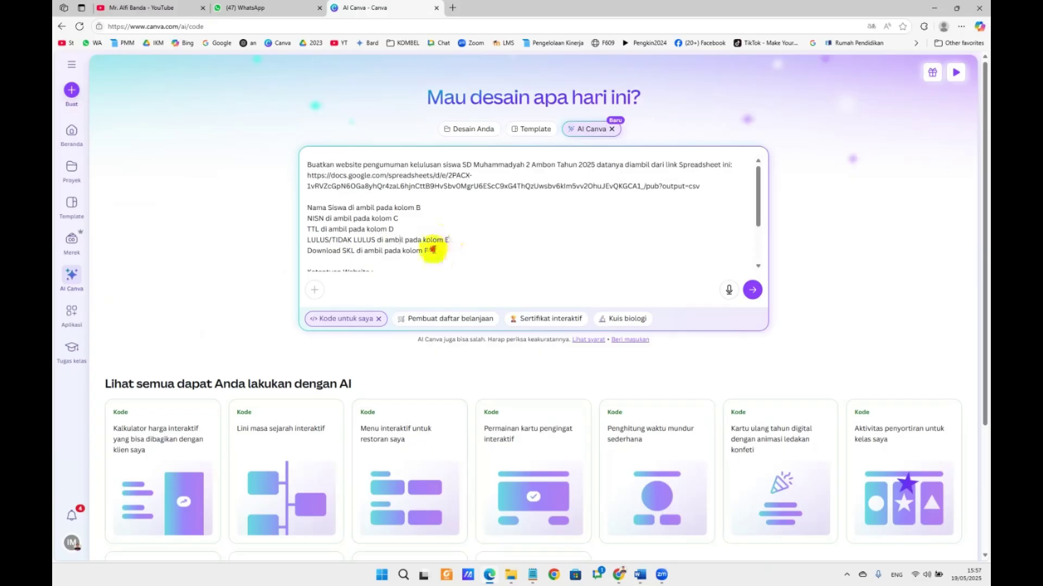
pyautogui.click(319, 219)
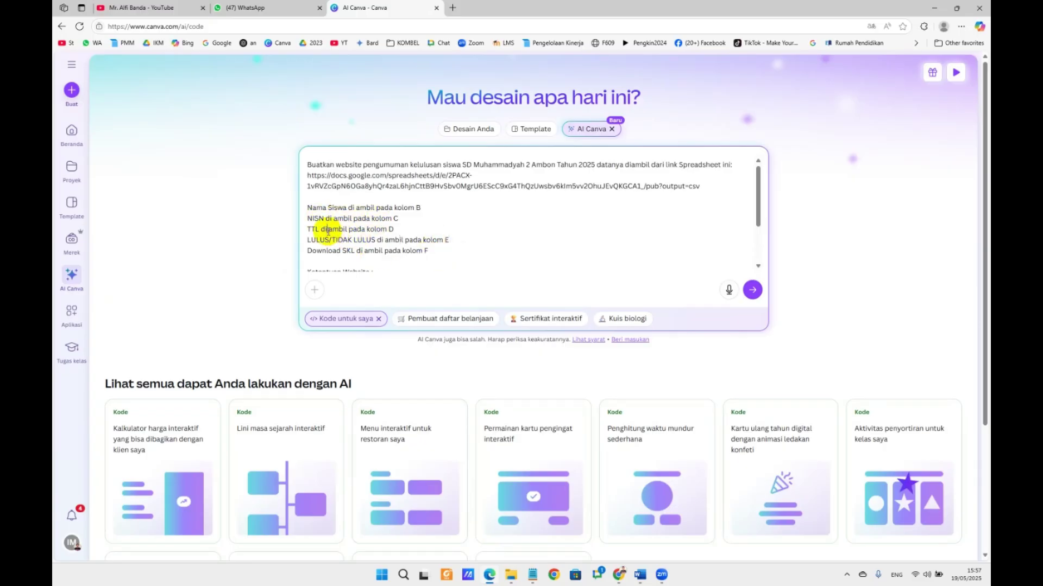
pyautogui.click(333, 250)
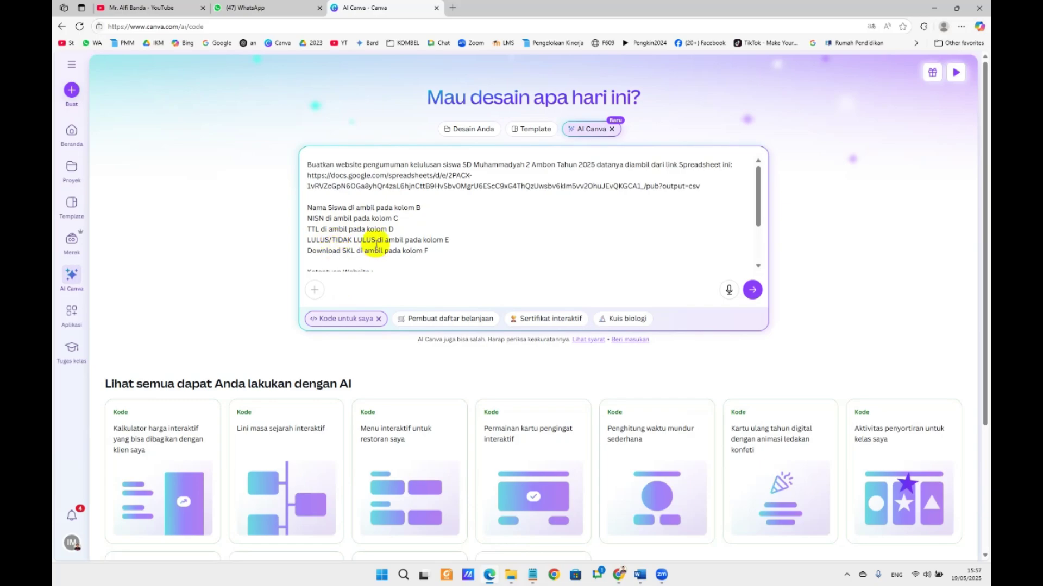
pyautogui.moveTo(429, 250); pyautogui.dragTo(305, 209)
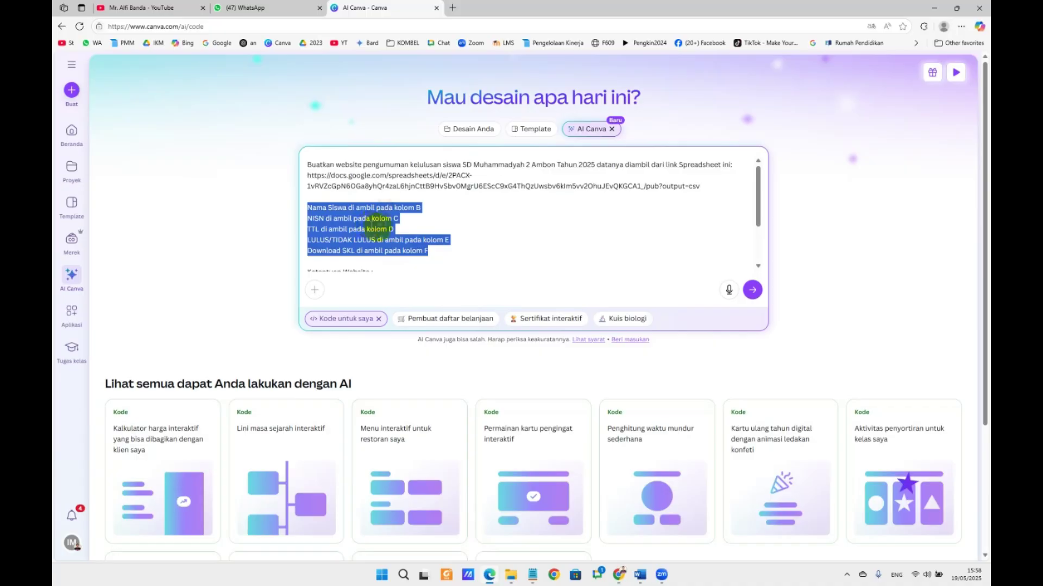
# - Review the Ketentuan Website requirements in the Canva prompt and submit the prompt to generate the website
pyautogui.scroll(-3, 359, 228)
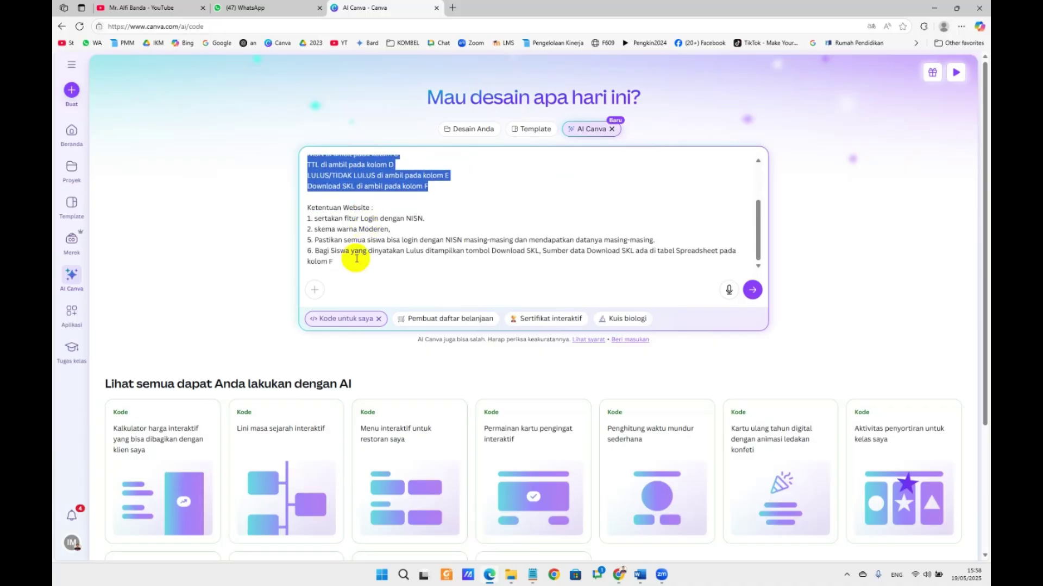
pyautogui.click(307, 208)
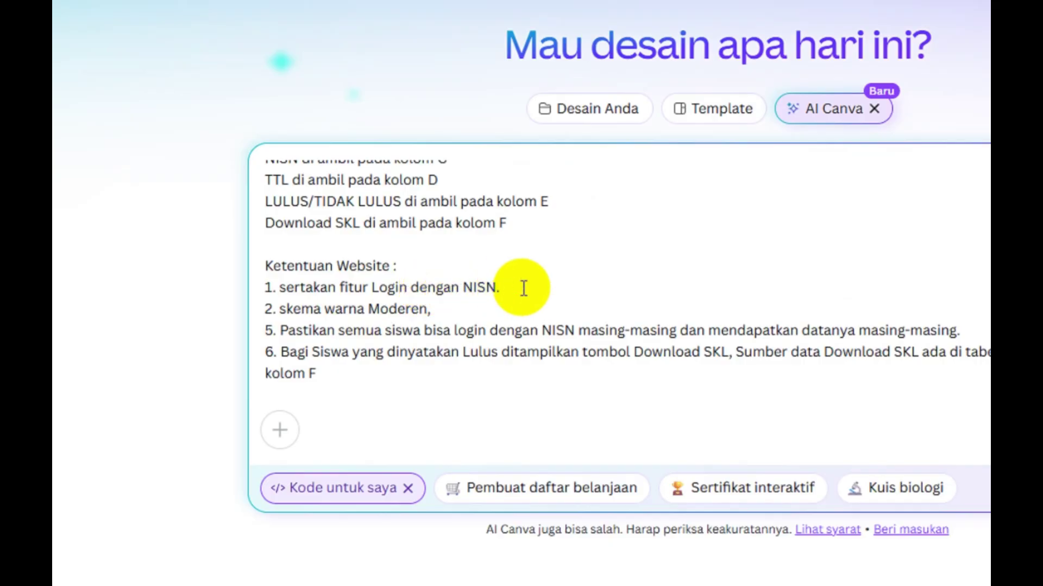
pyautogui.click(364, 309)
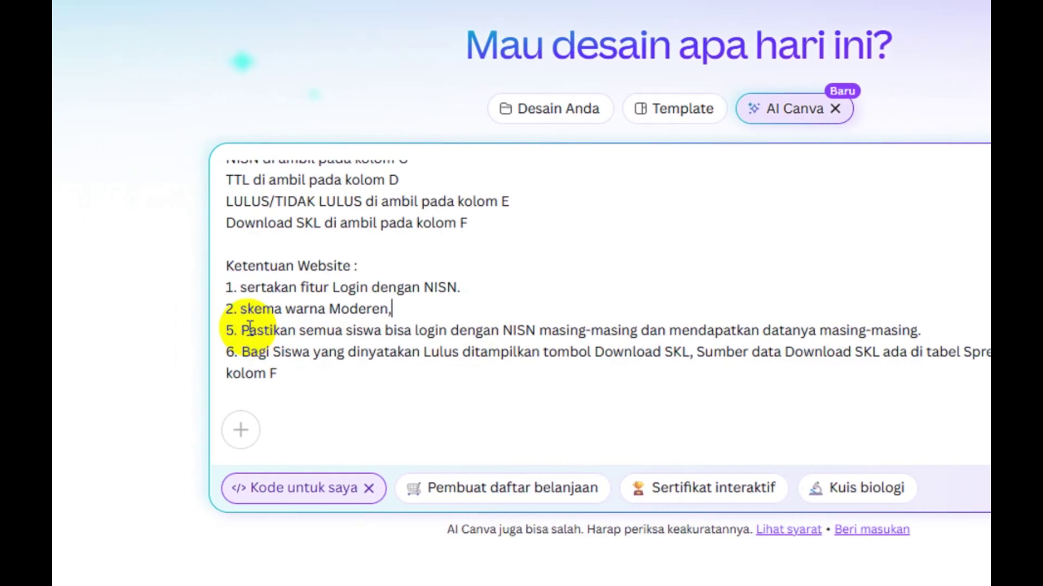
pyautogui.moveTo(236, 330); pyautogui.dragTo(929, 329)
pyautogui.moveTo(796, 329); pyautogui.dragTo(798, 329)
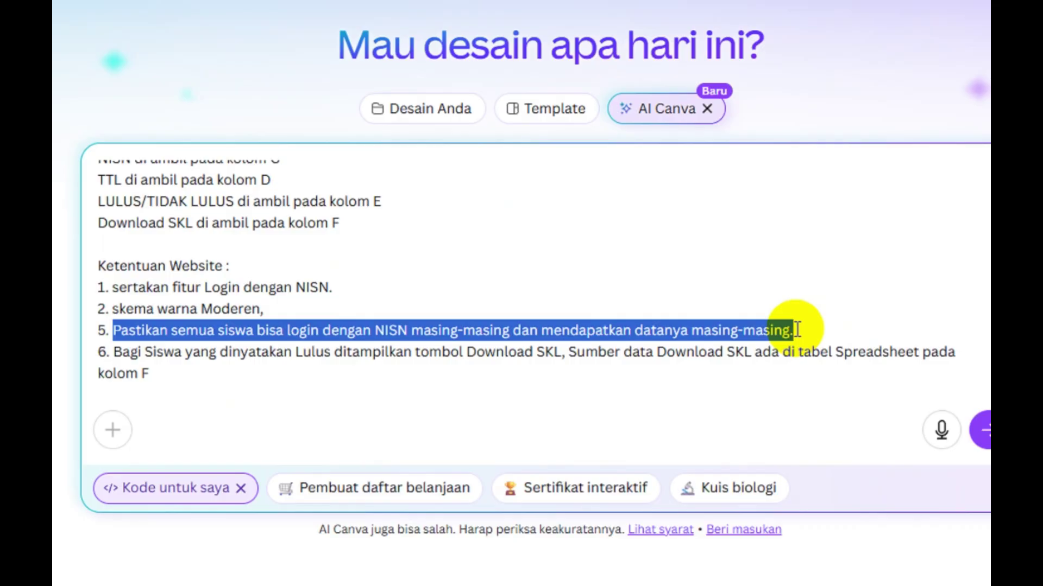
pyautogui.moveTo(797, 330); pyautogui.dragTo(200, 352)
pyautogui.click(245, 352)
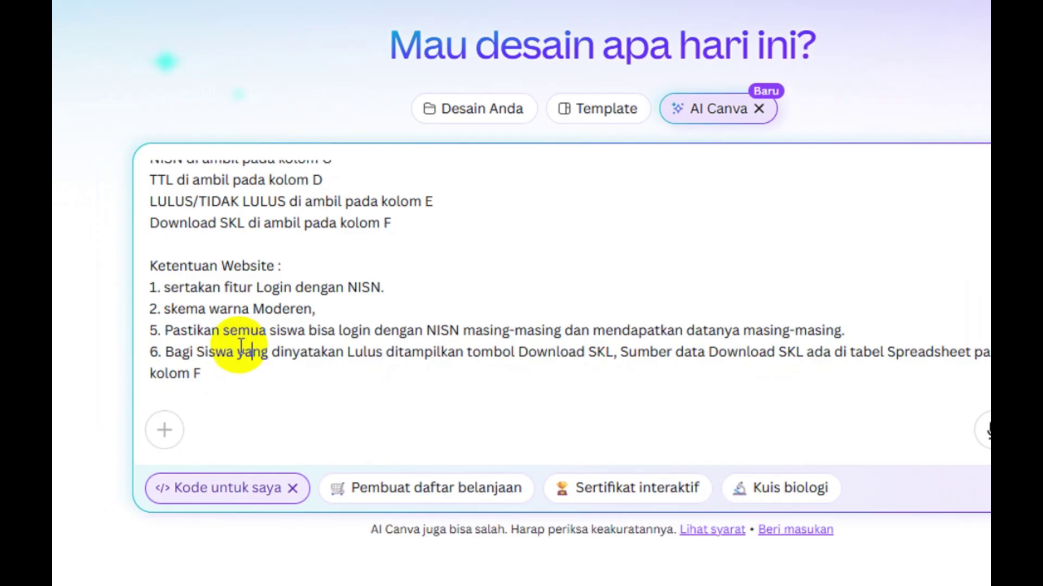
pyautogui.moveTo(392, 223); pyautogui.dragTo(152, 222)
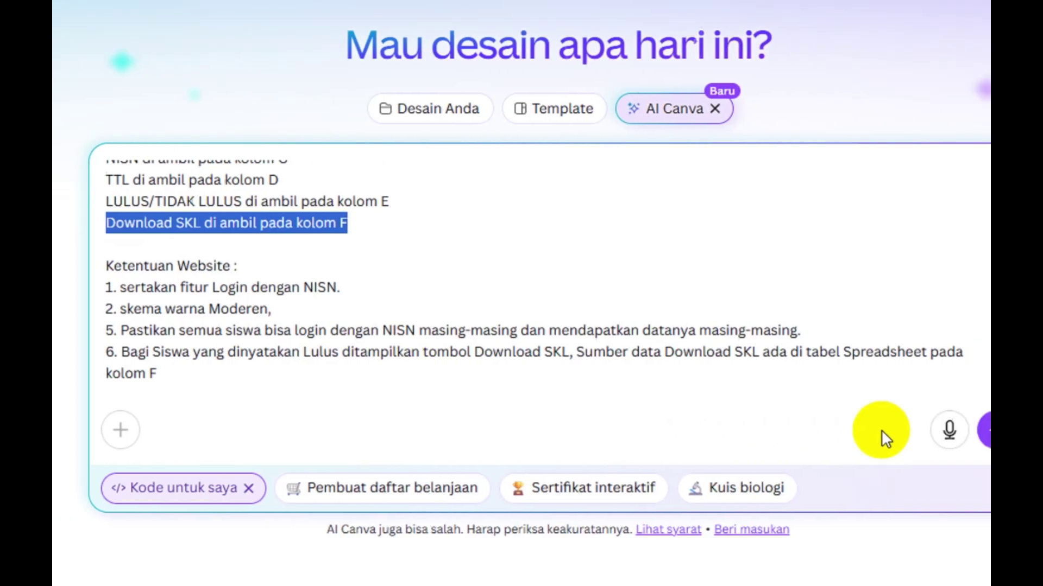
pyautogui.click(796, 429)
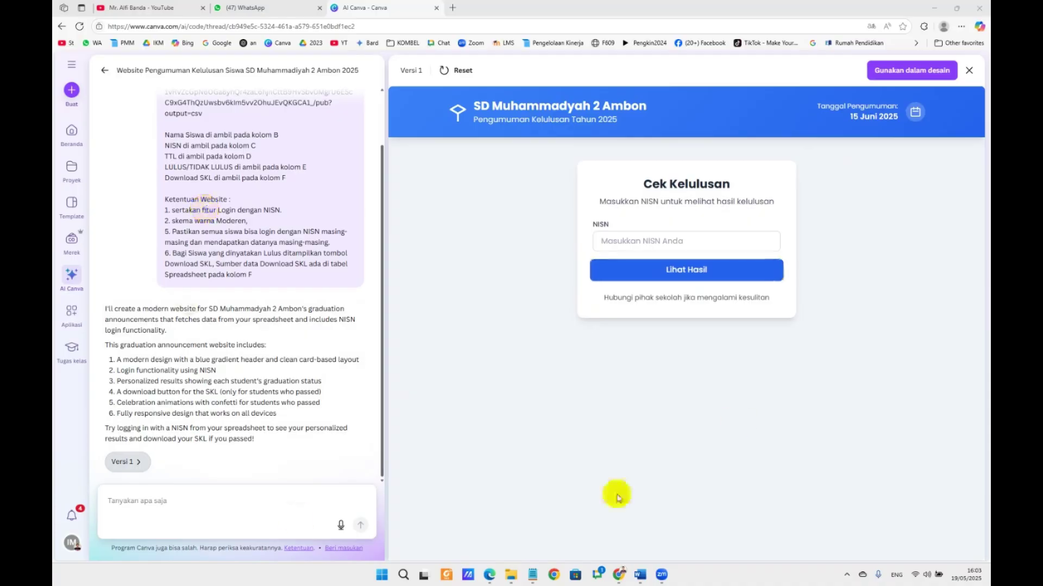
# - Test the generated website preview by looking up a student's NISN and opening the student's Surat Keterangan Lulus
pyautogui.click(614, 239)
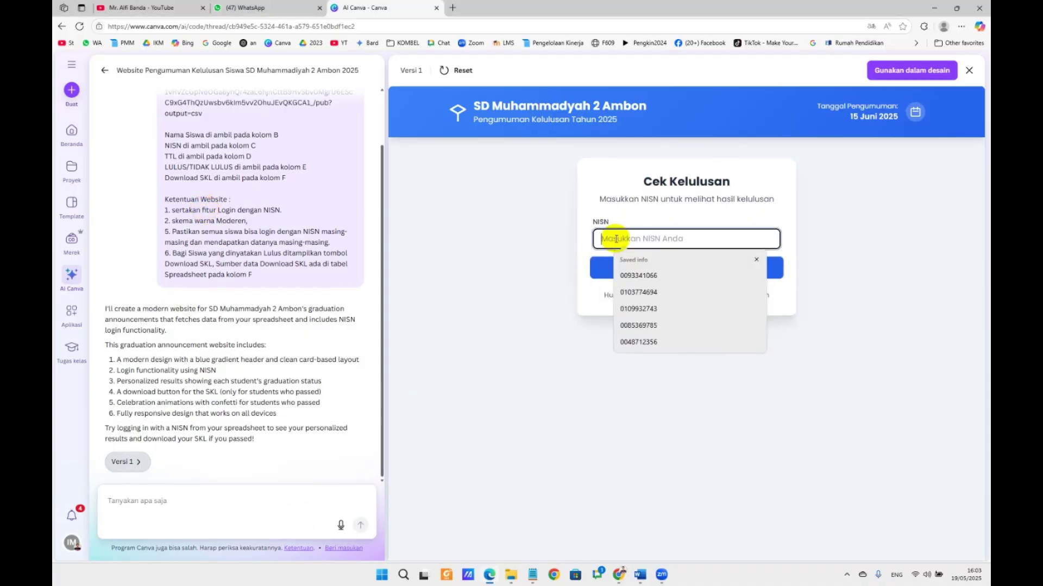
pyautogui.hotkey('ctrl', 'v')
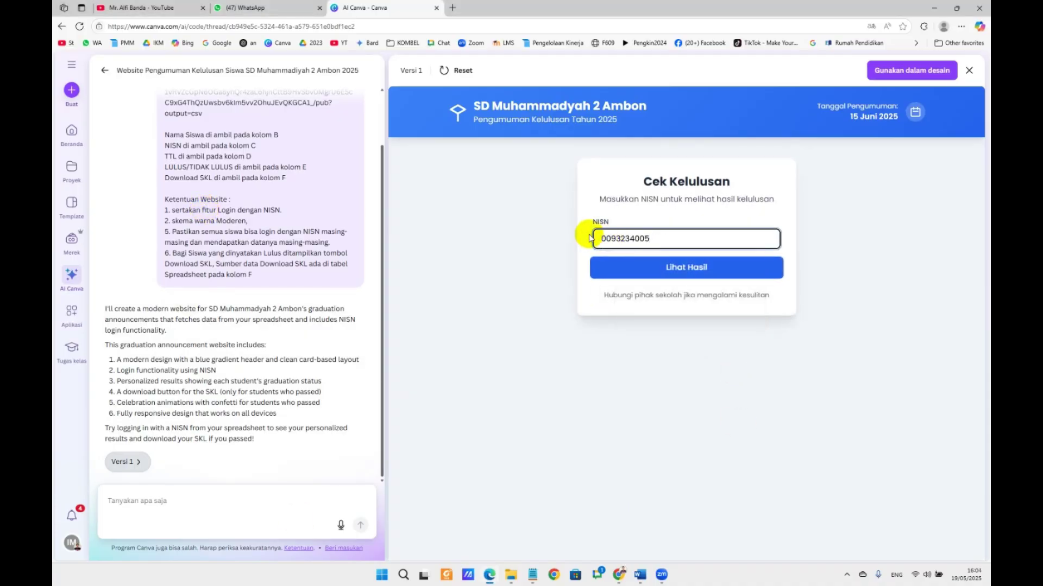
pyautogui.click(684, 276)
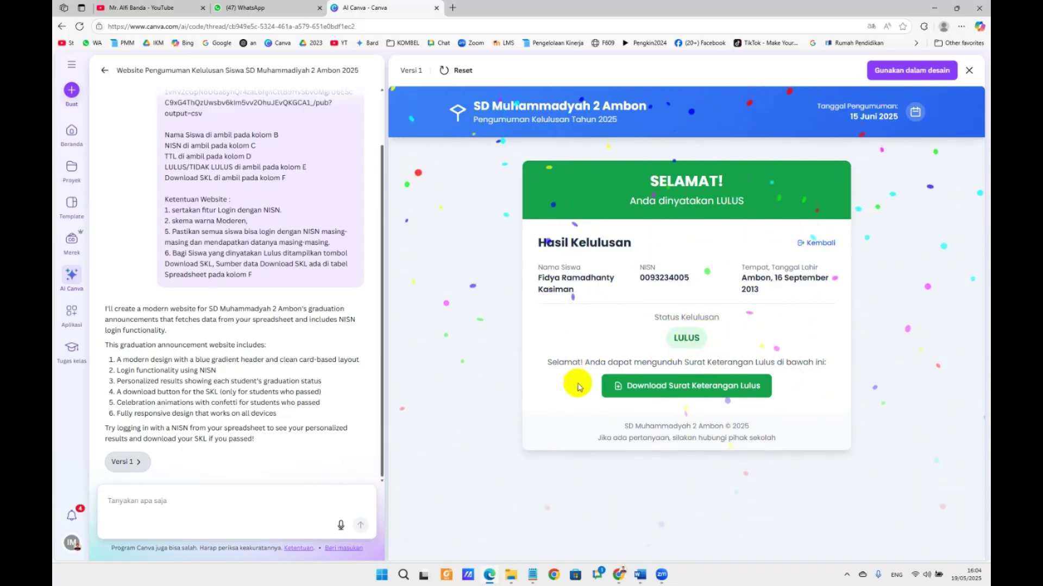
pyautogui.click(732, 391)
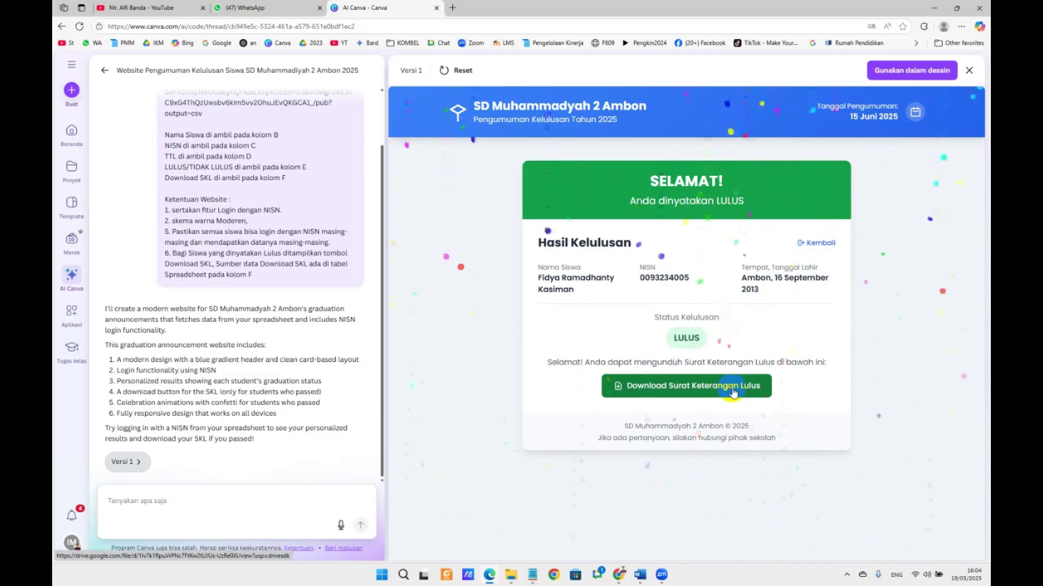
pyautogui.click(698, 388)
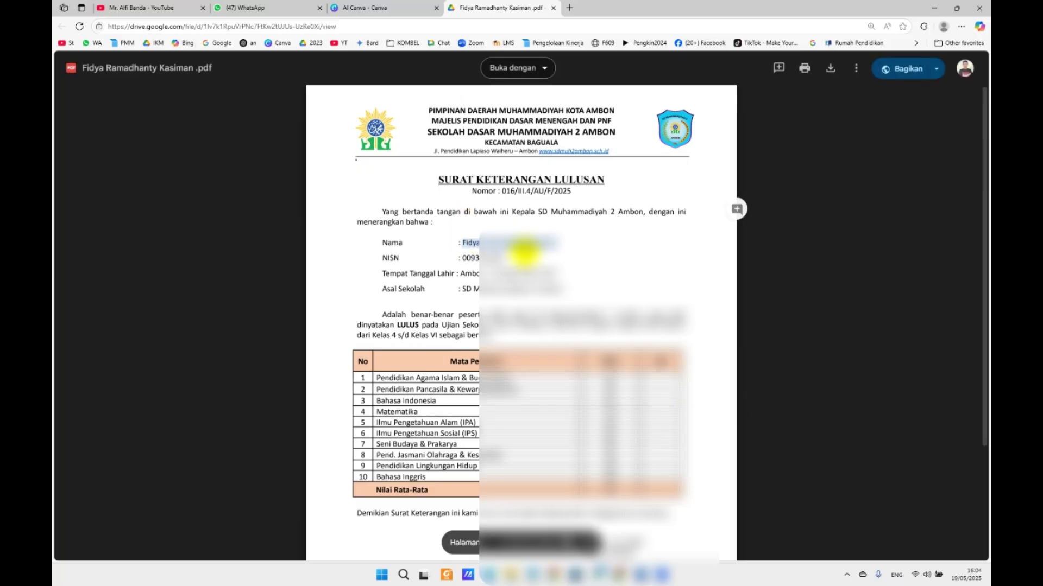
# - Check the student's birth details and the subject grades table in the opened graduation letter PDF
pyautogui.moveTo(463, 274); pyautogui.dragTo(536, 275)
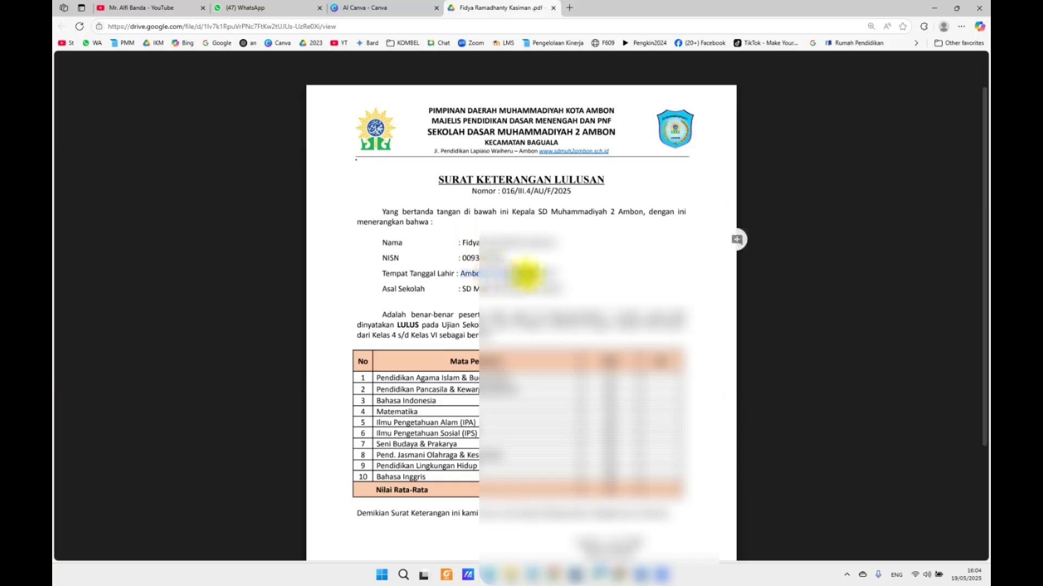
pyautogui.moveTo(607, 377); pyautogui.dragTo(615, 474)
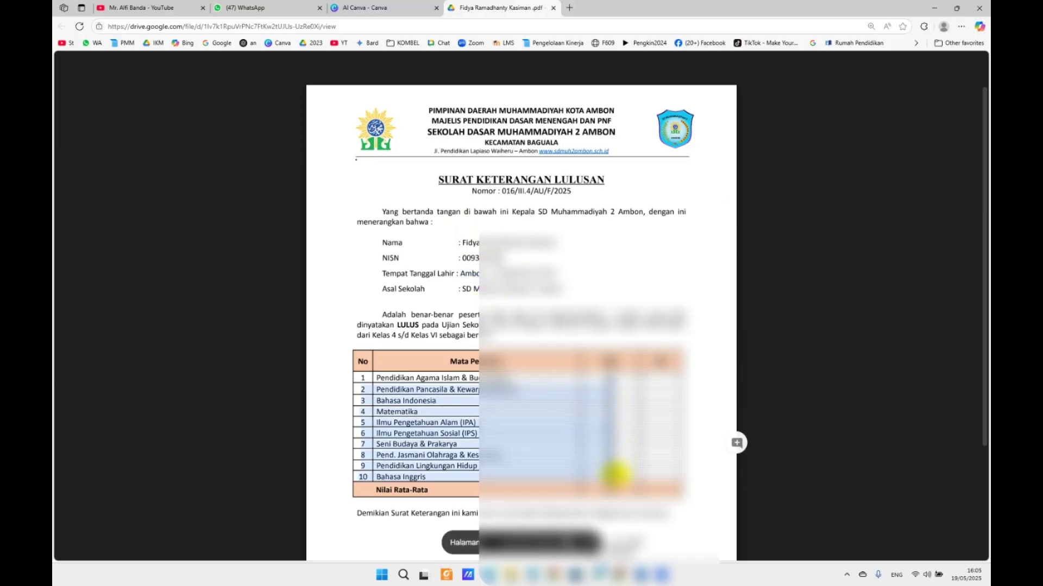
pyautogui.click(613, 481)
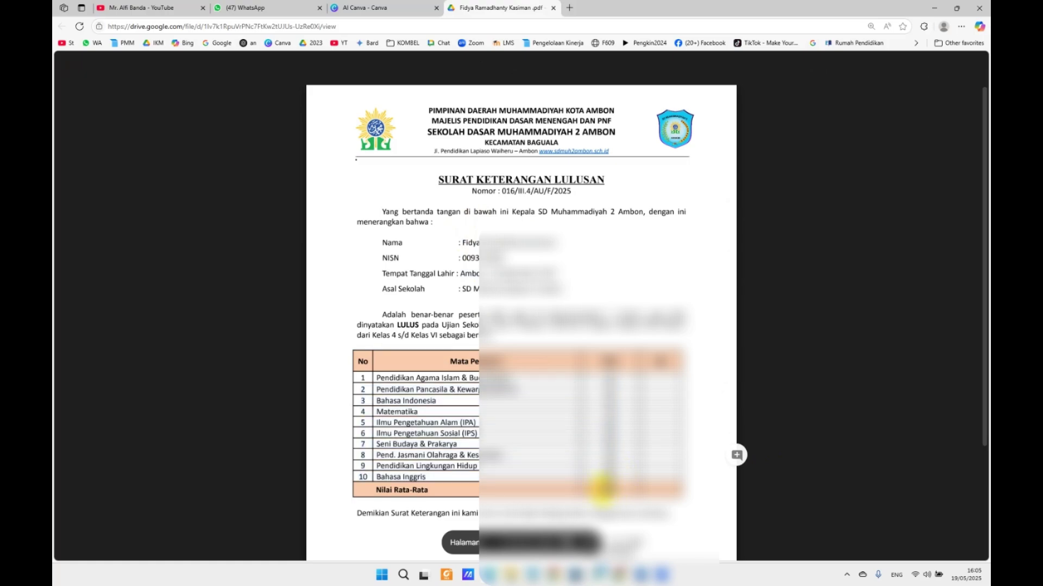
# - Return to the AI Canva preview, leave the student's result, and use the generated website in a new design
pyautogui.click(359, 11)
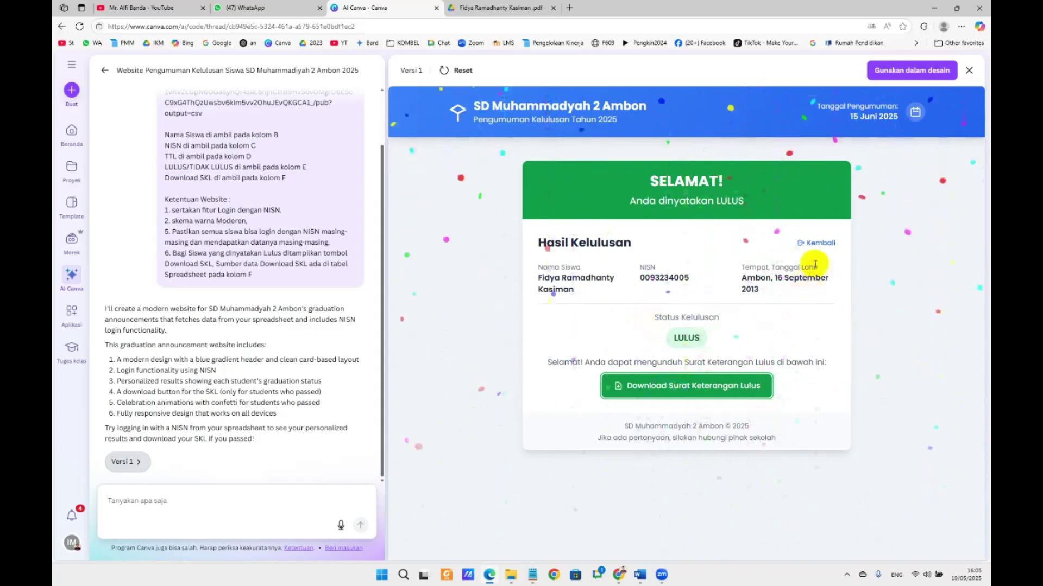
pyautogui.click(816, 243)
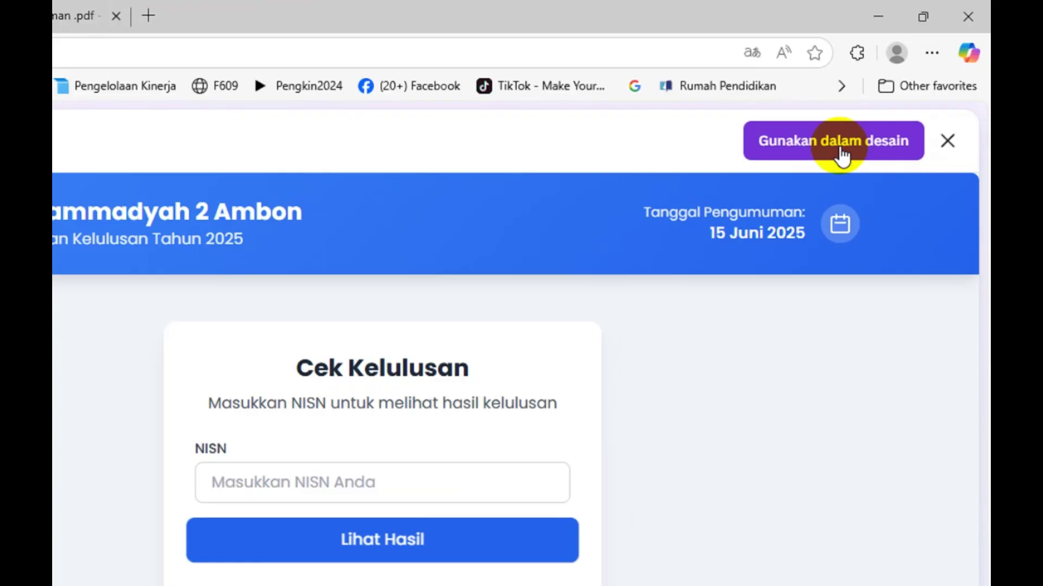
pyautogui.click(915, 74)
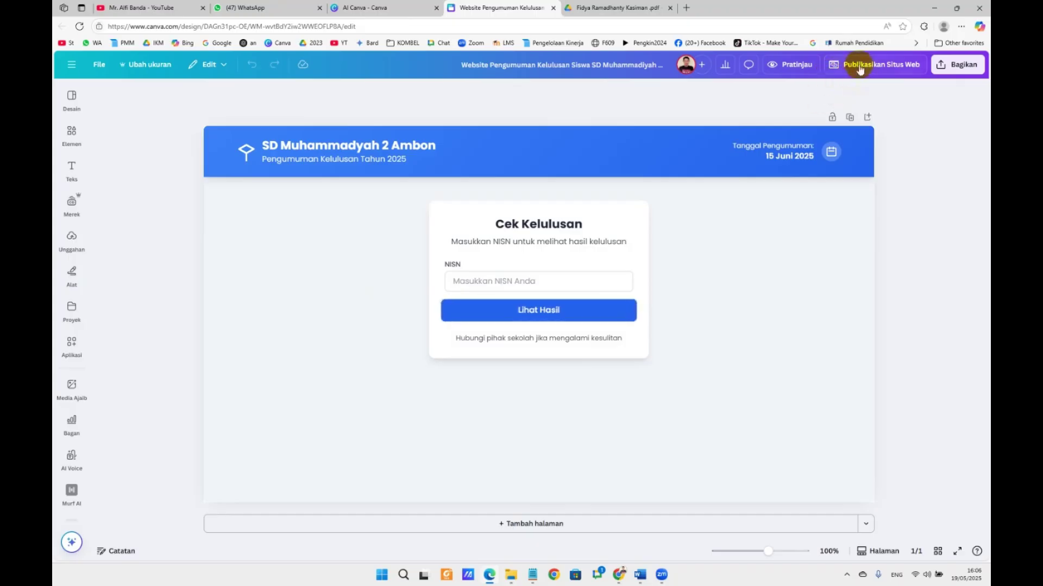
# - Set the website's subpath to pengumumankelulusan under igimaluku.my.canva.site and publish the site
pyautogui.click(878, 68)
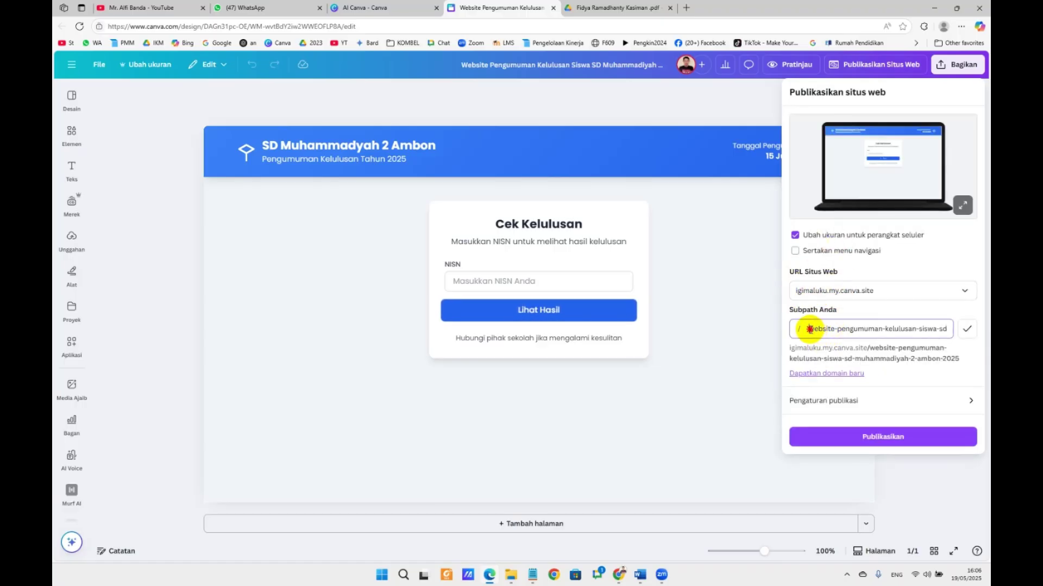
pyautogui.moveTo(809, 329); pyautogui.dragTo(963, 332)
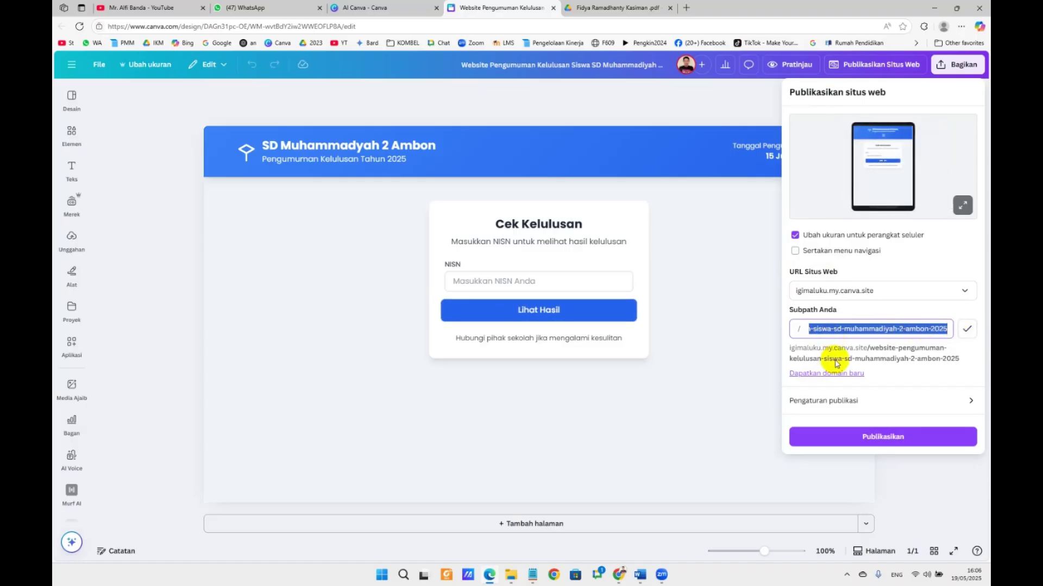
pyautogui.press('BackSpace')
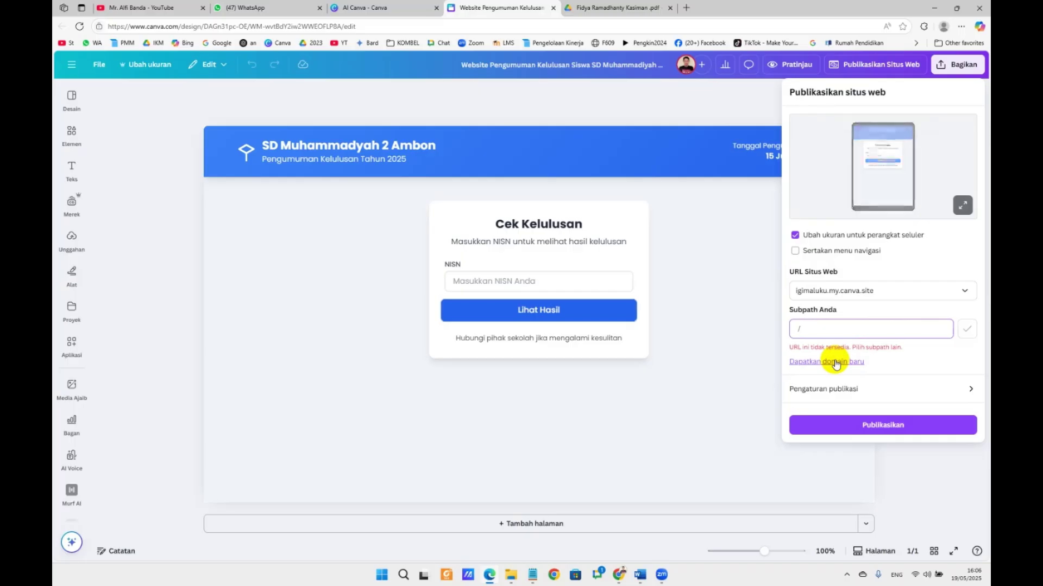
pyautogui.write('pengumumankelul')
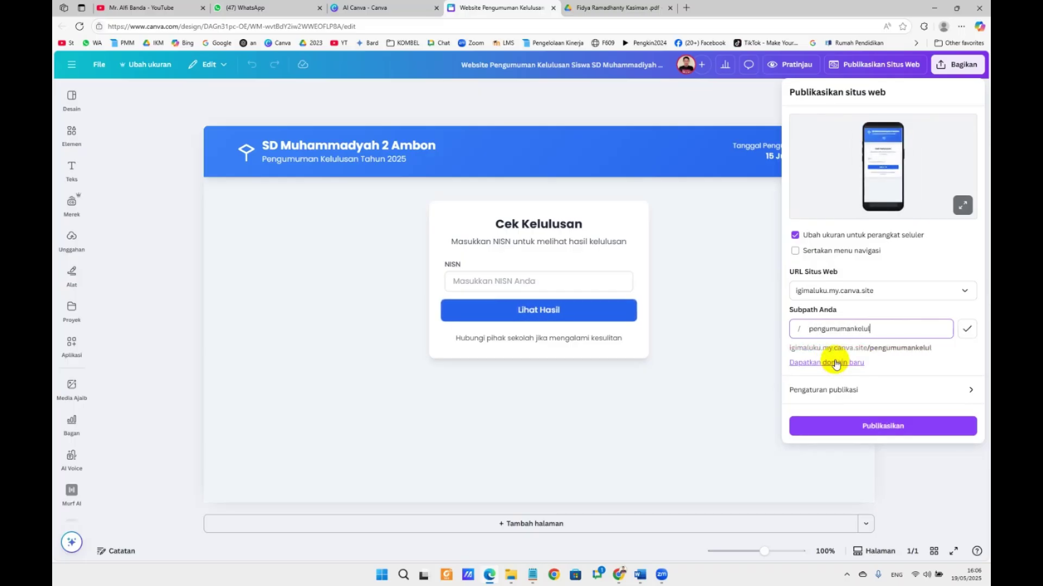
pyautogui.write('usan')
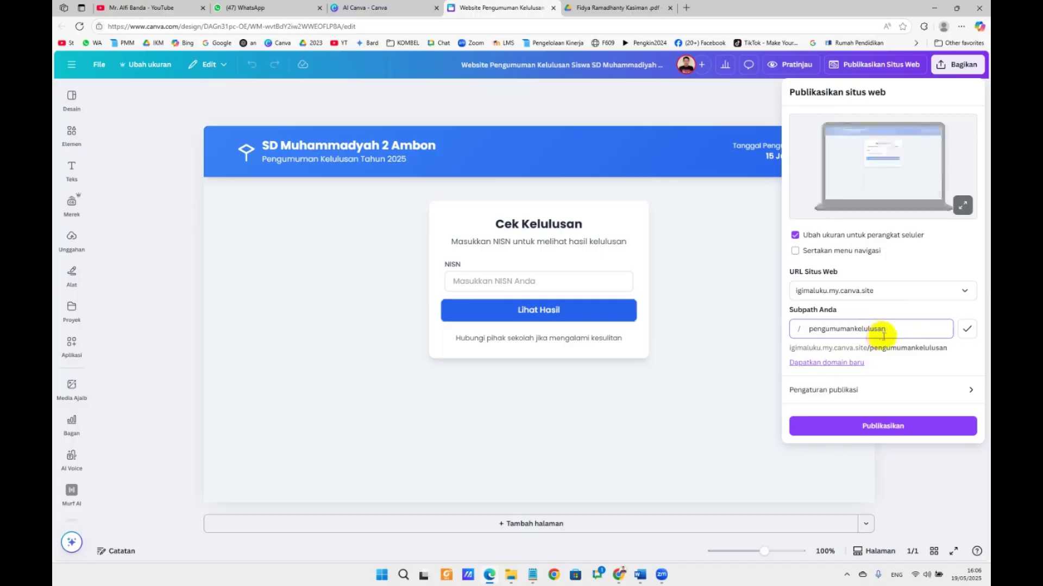
pyautogui.click(967, 328)
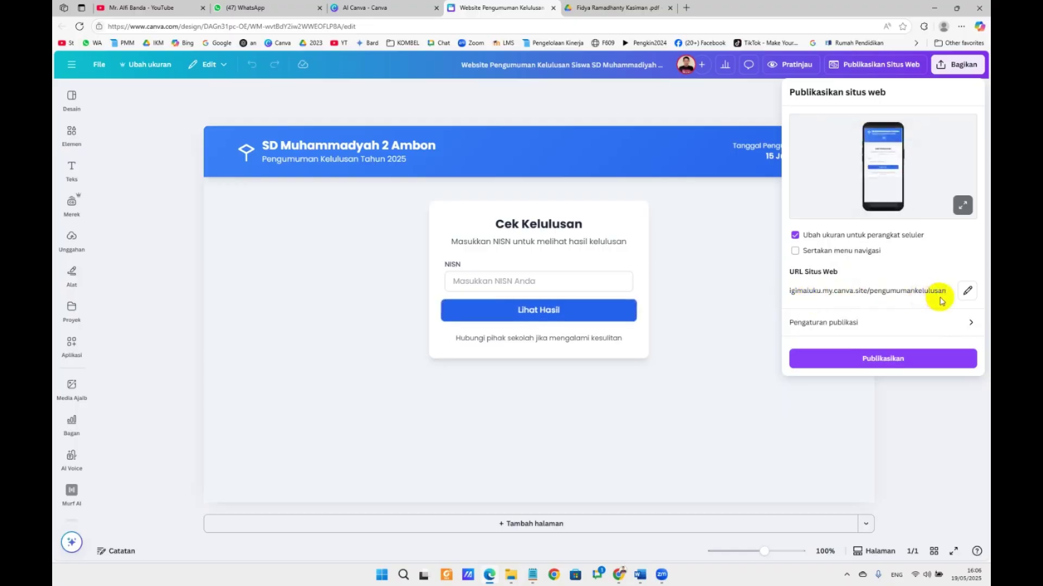
pyautogui.click(895, 361)
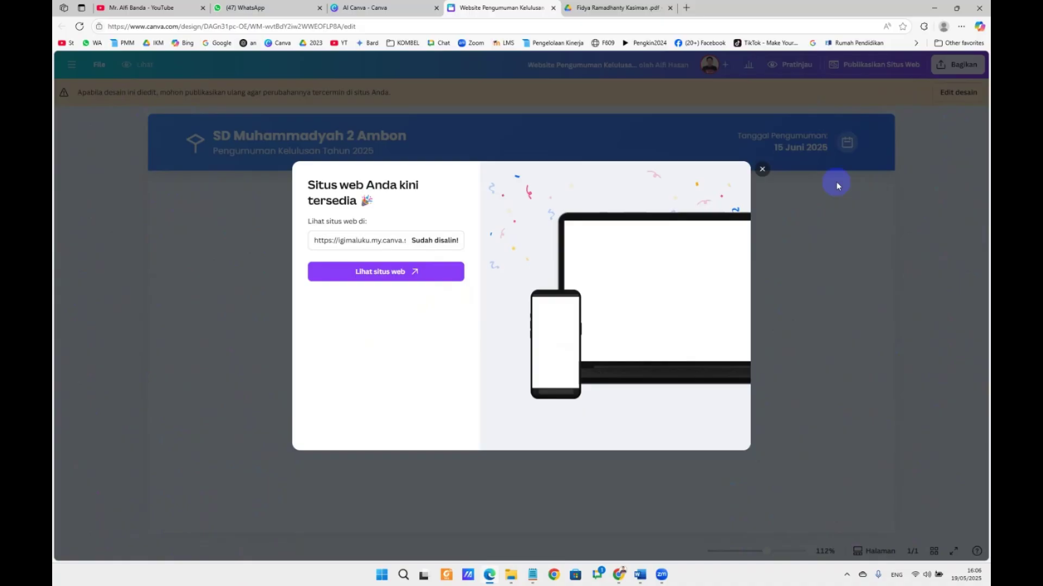
# - Open the published graduation website and look up a student's result with the student's NISN
pyautogui.click(408, 275)
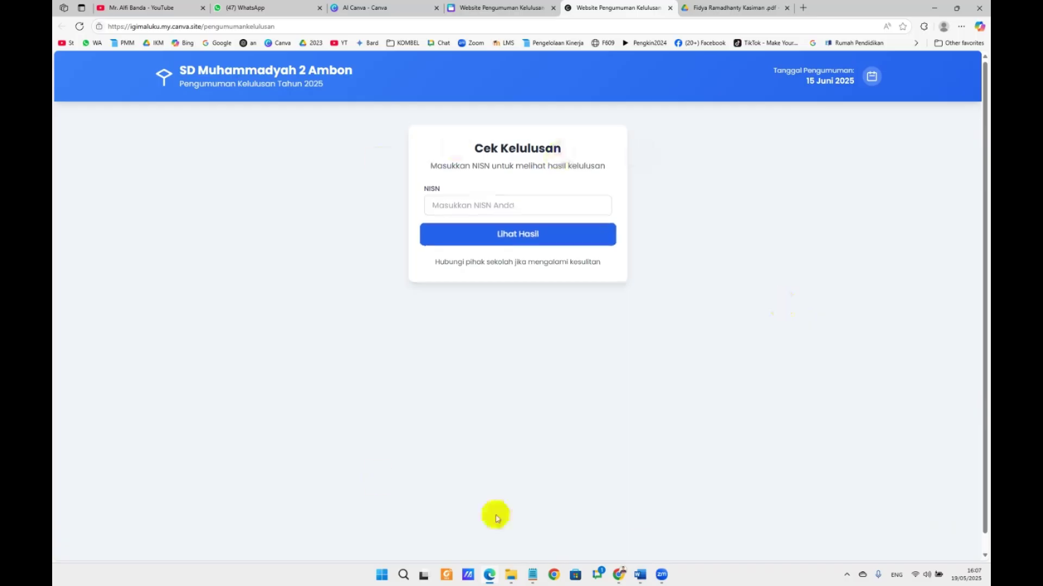
pyautogui.click(434, 205)
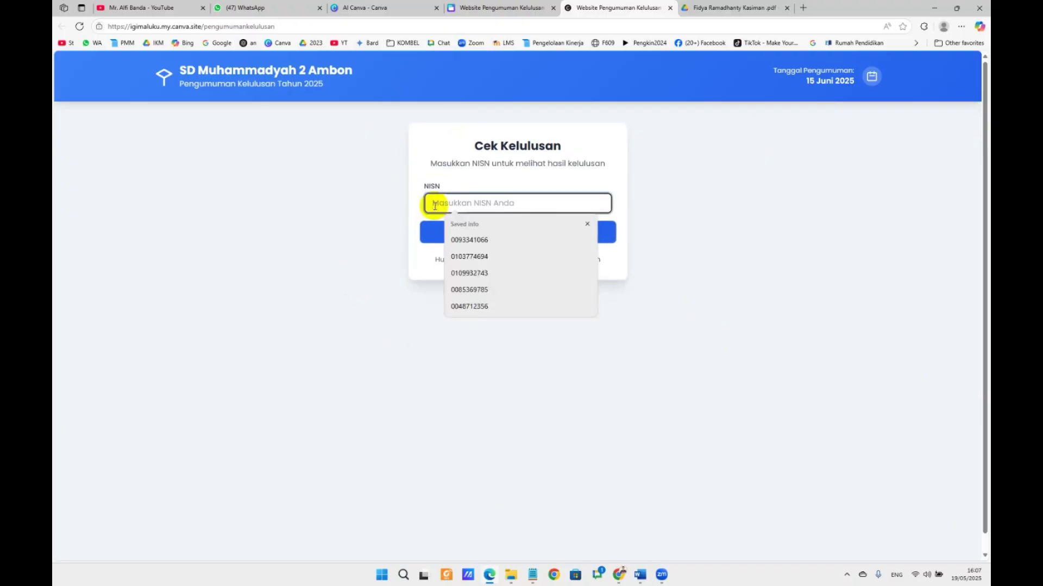
pyautogui.write('https://igimaluku.my.canva.site/pengumumankelulusan')
pyautogui.hotkey('ctrl', 'a')
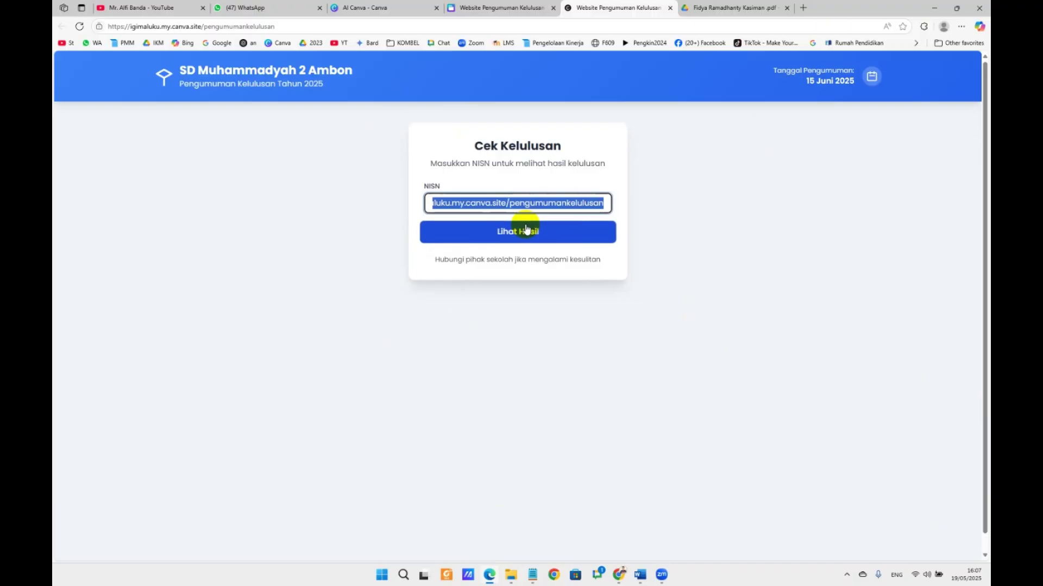
pyautogui.press('BackSpace')
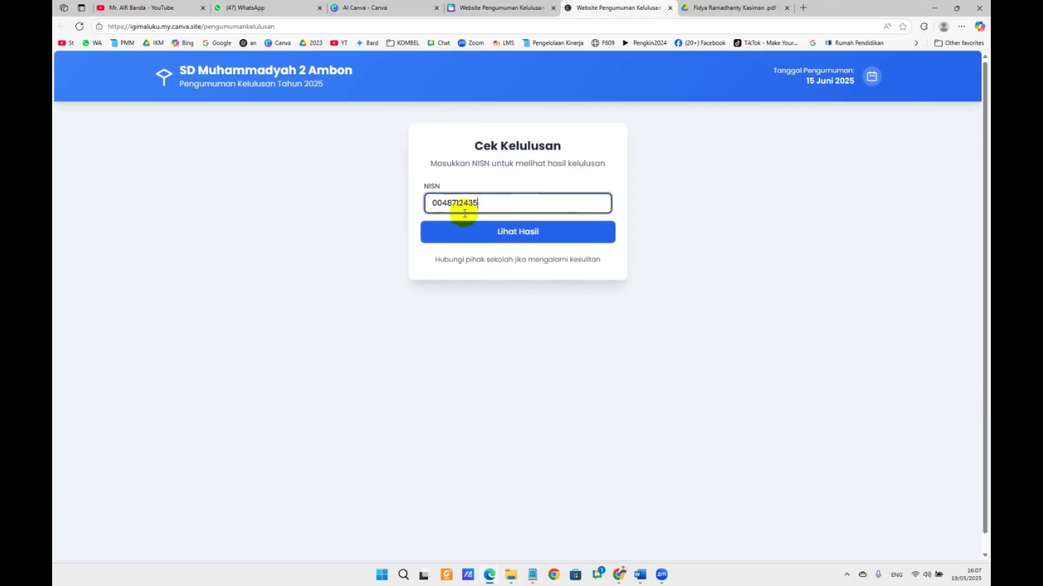
pyautogui.click(531, 239)
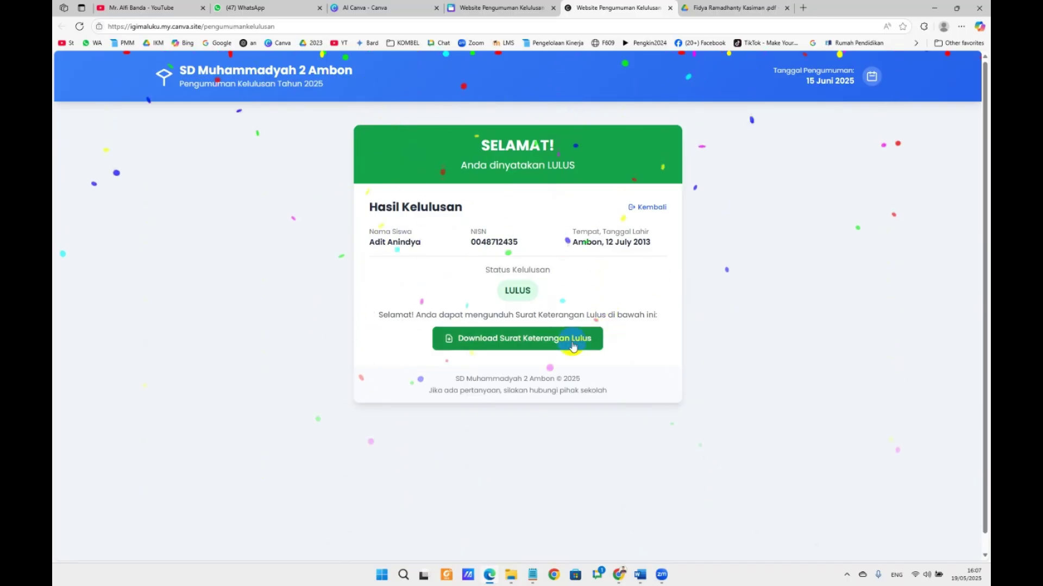
# - Open the student's Surat Keterangan Lulus from the result page, check the student's name in the PDF, and close it
pyautogui.click(498, 345)
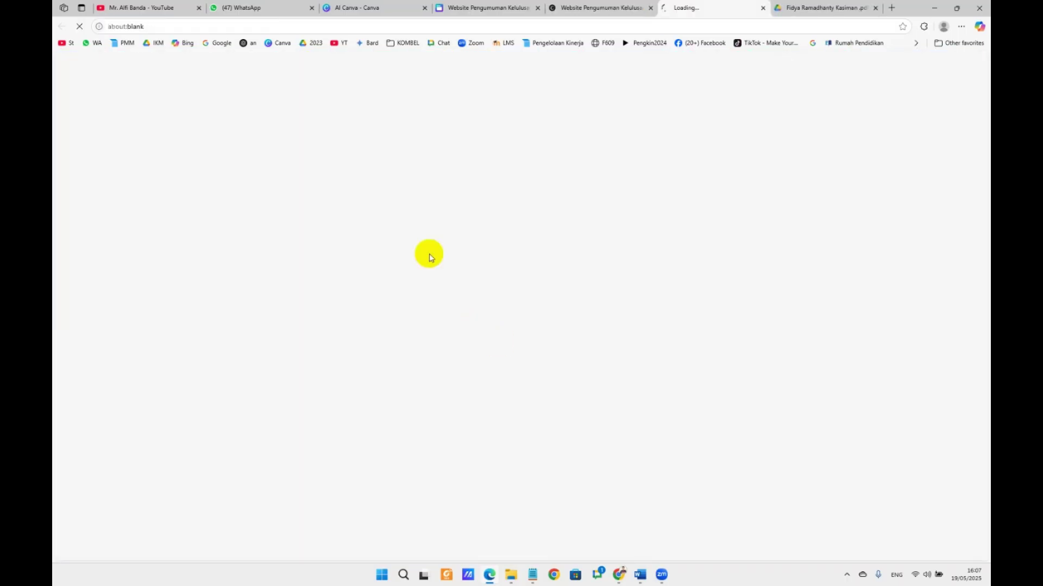
pyautogui.click(725, 105)
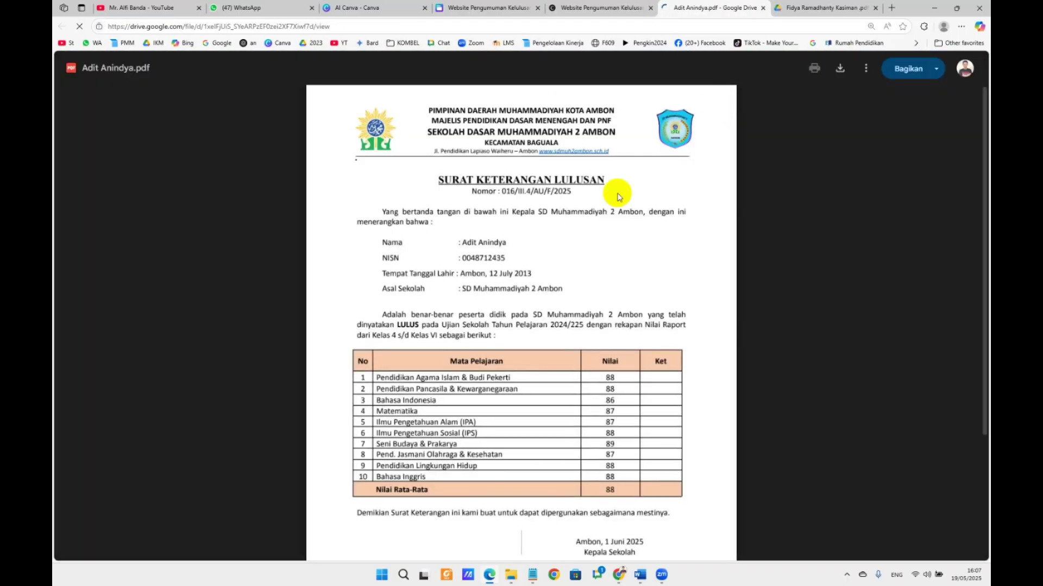
pyautogui.moveTo(462, 243); pyautogui.dragTo(499, 243)
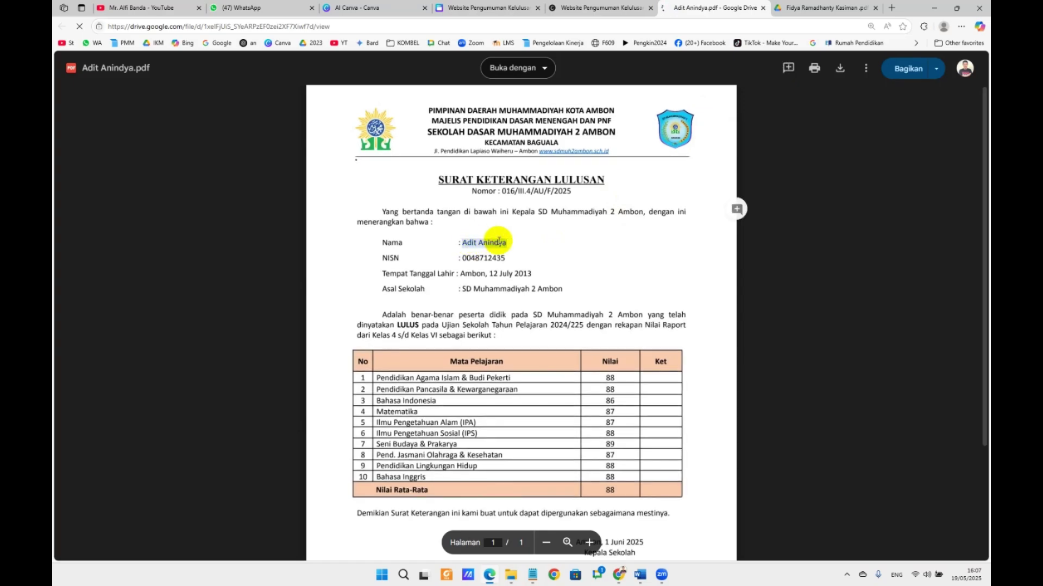
pyautogui.click(763, 8)
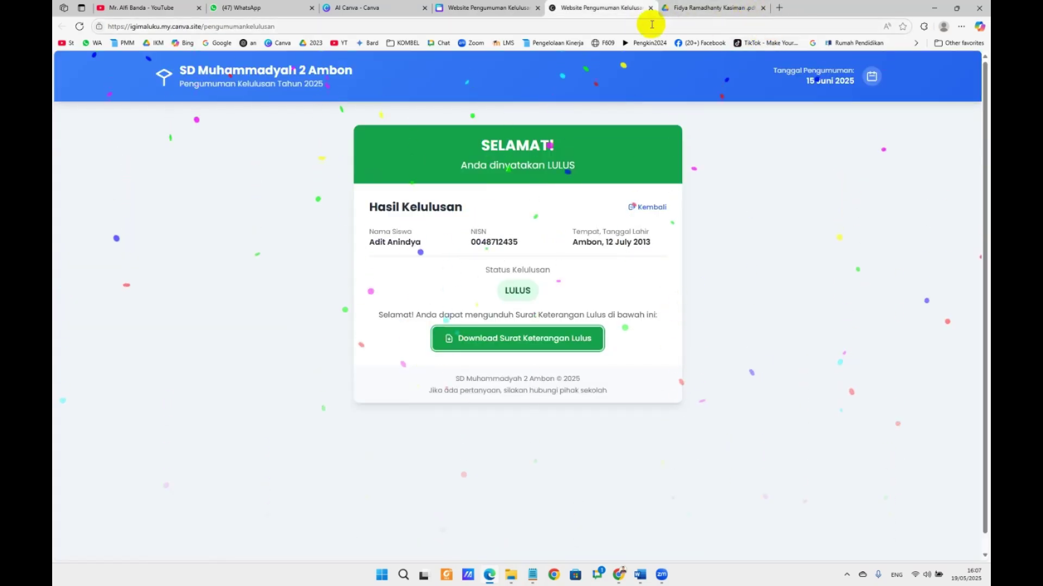